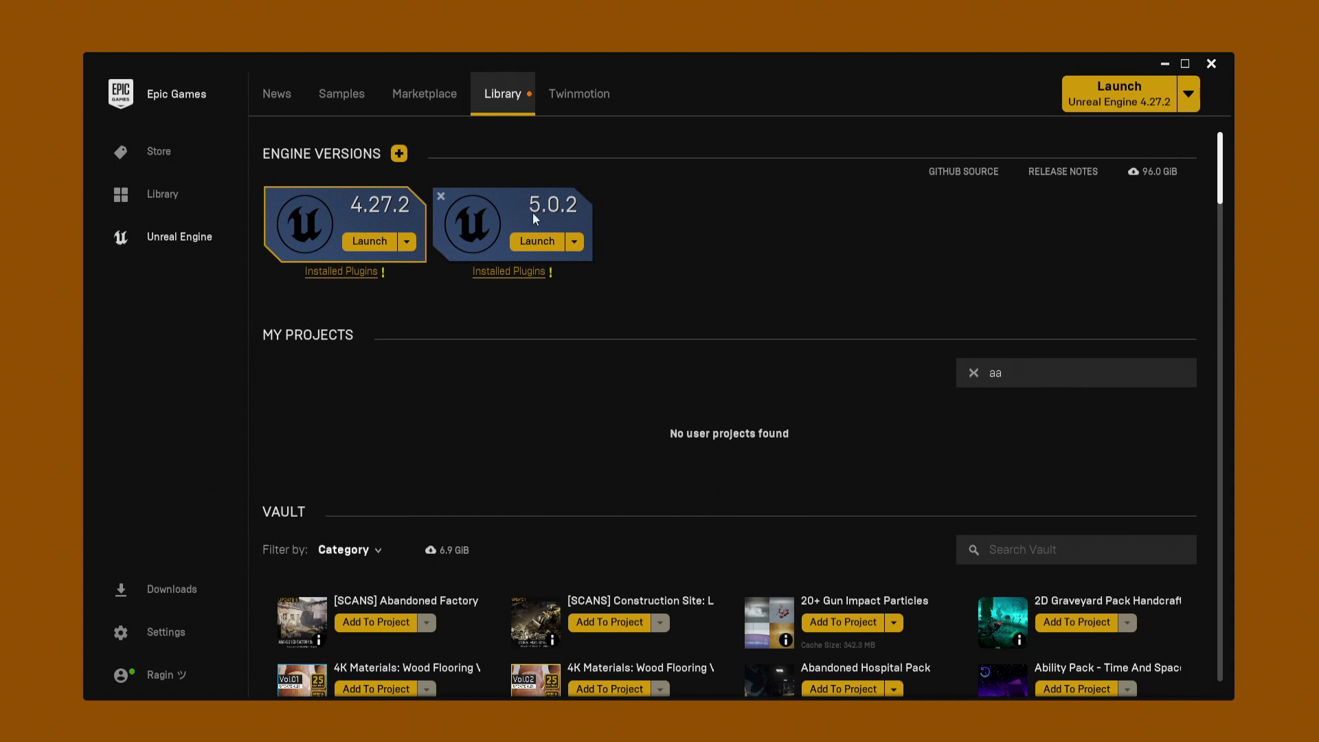
- Browse the Unreal Engine versions available for installation in a new engine slot and remove the slot
left_click(400, 155)
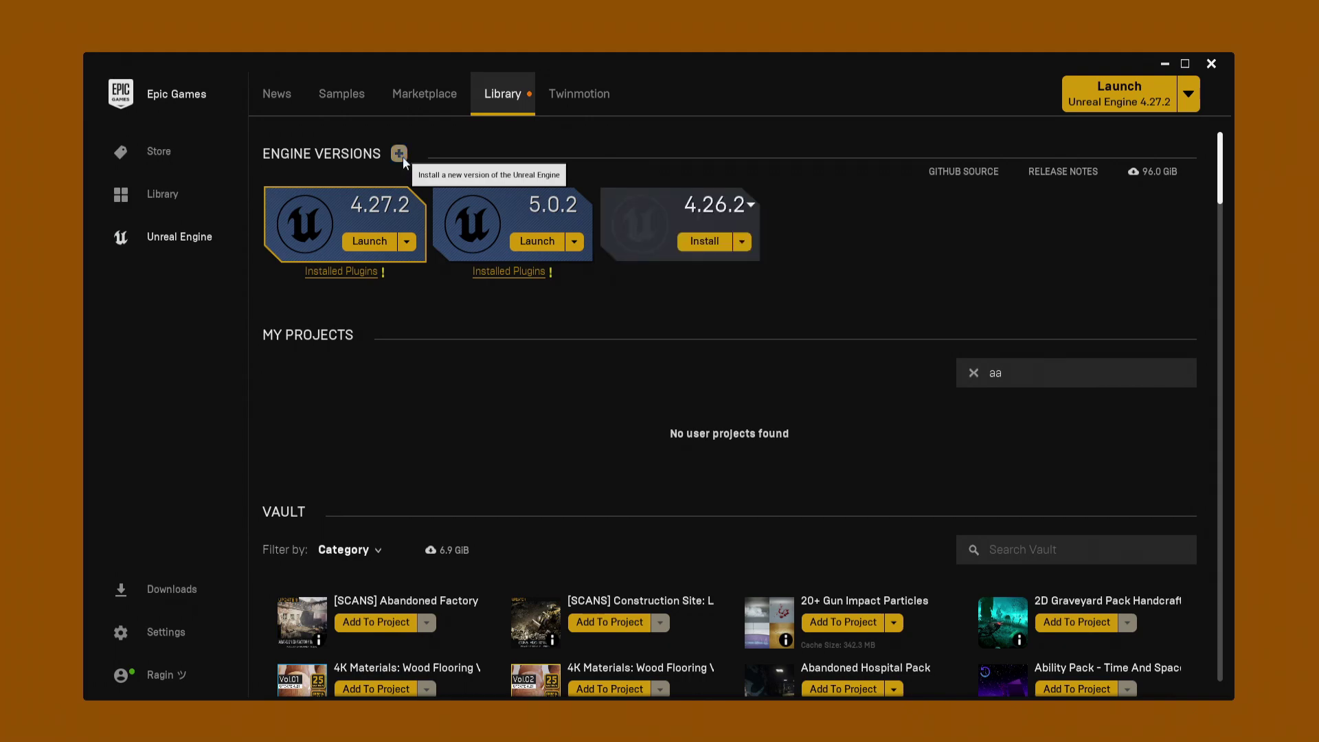
left_click(750, 205)
scroll(721, 309, "down", 10)
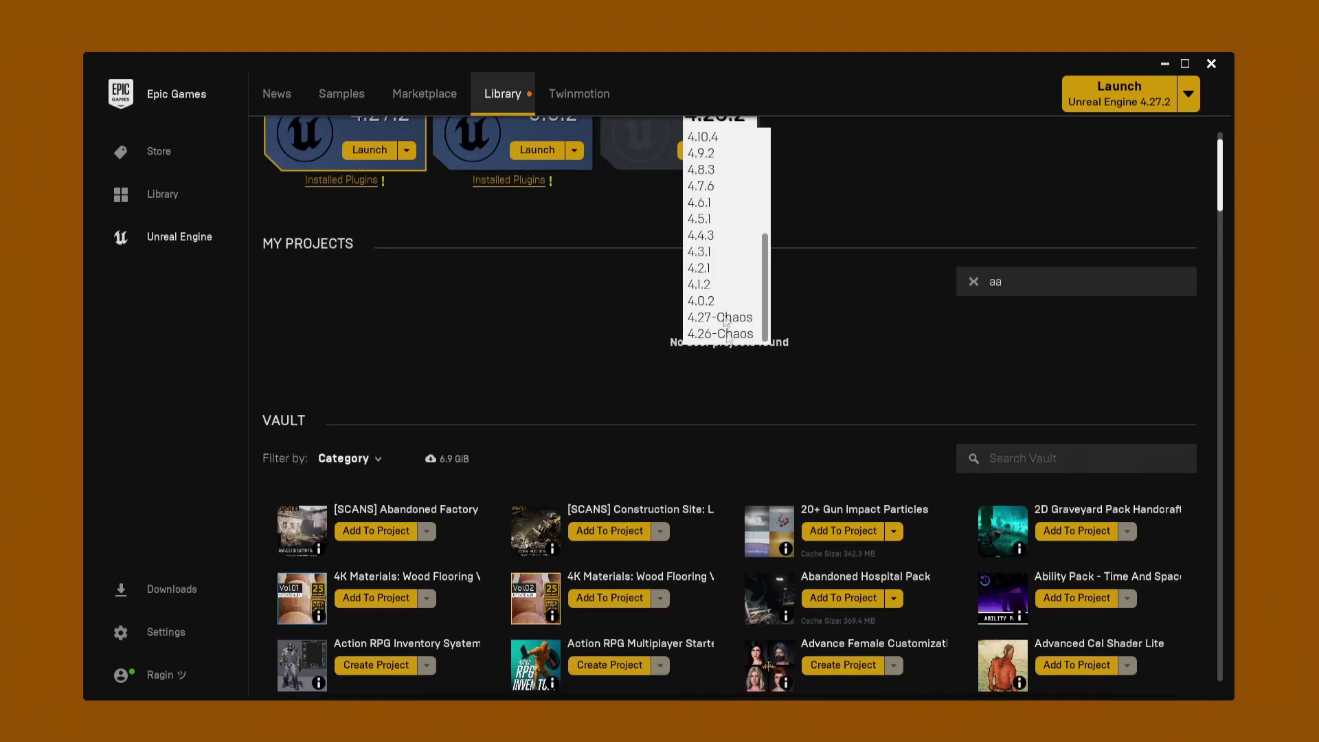
scroll(728, 316, "up", 5)
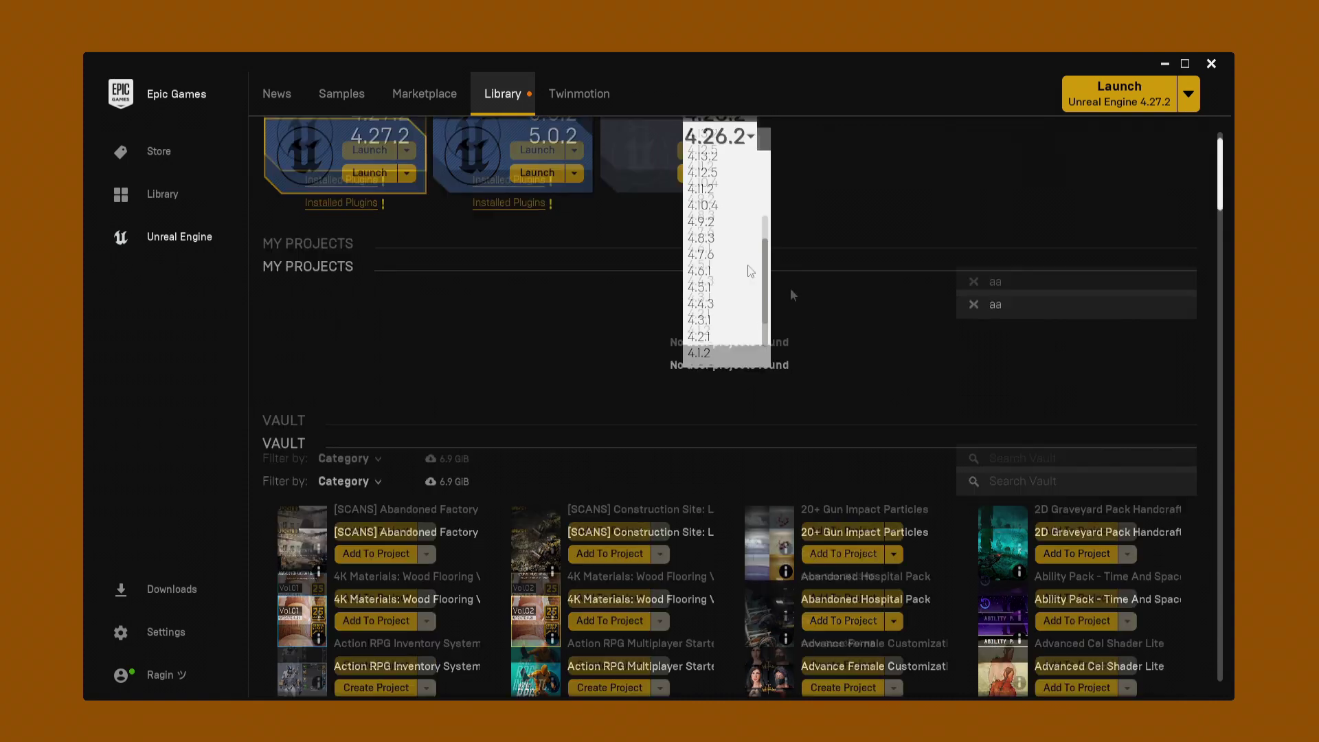
scroll(747, 265, "up", 1)
left_click(864, 271)
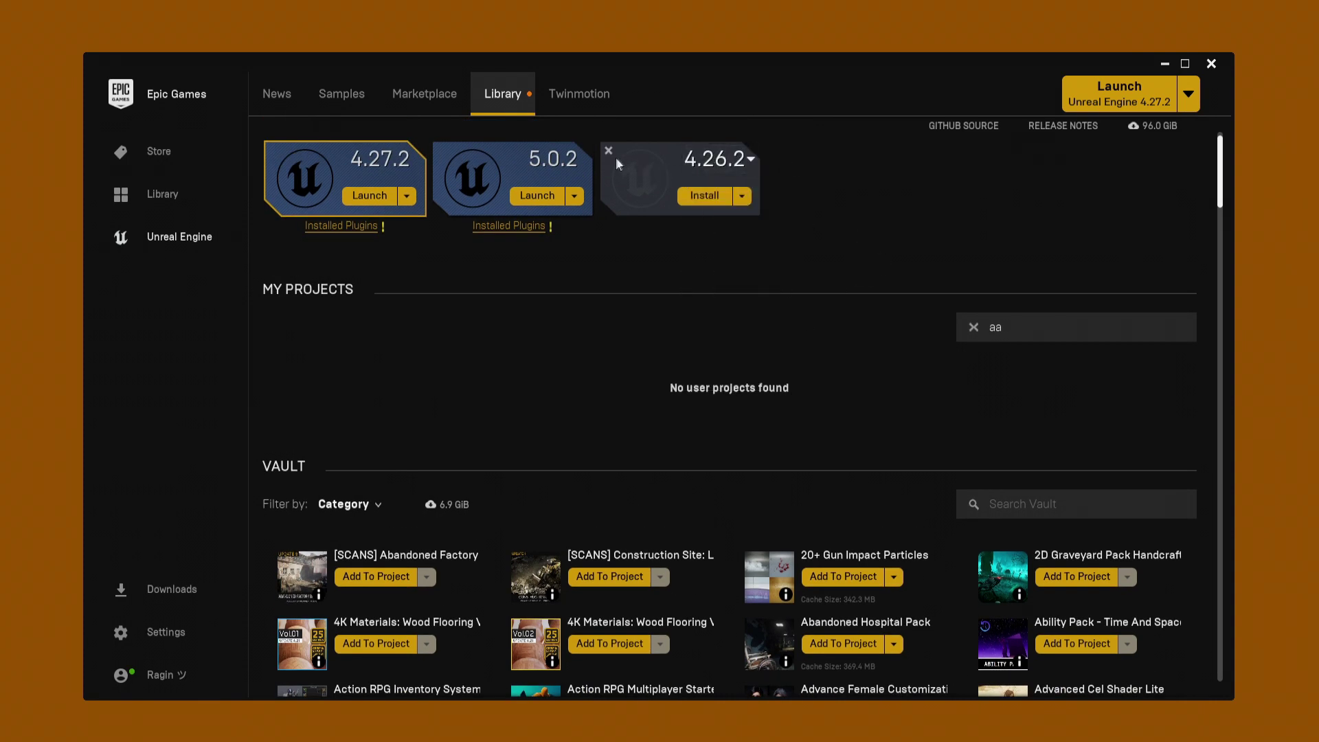
left_click(609, 151)
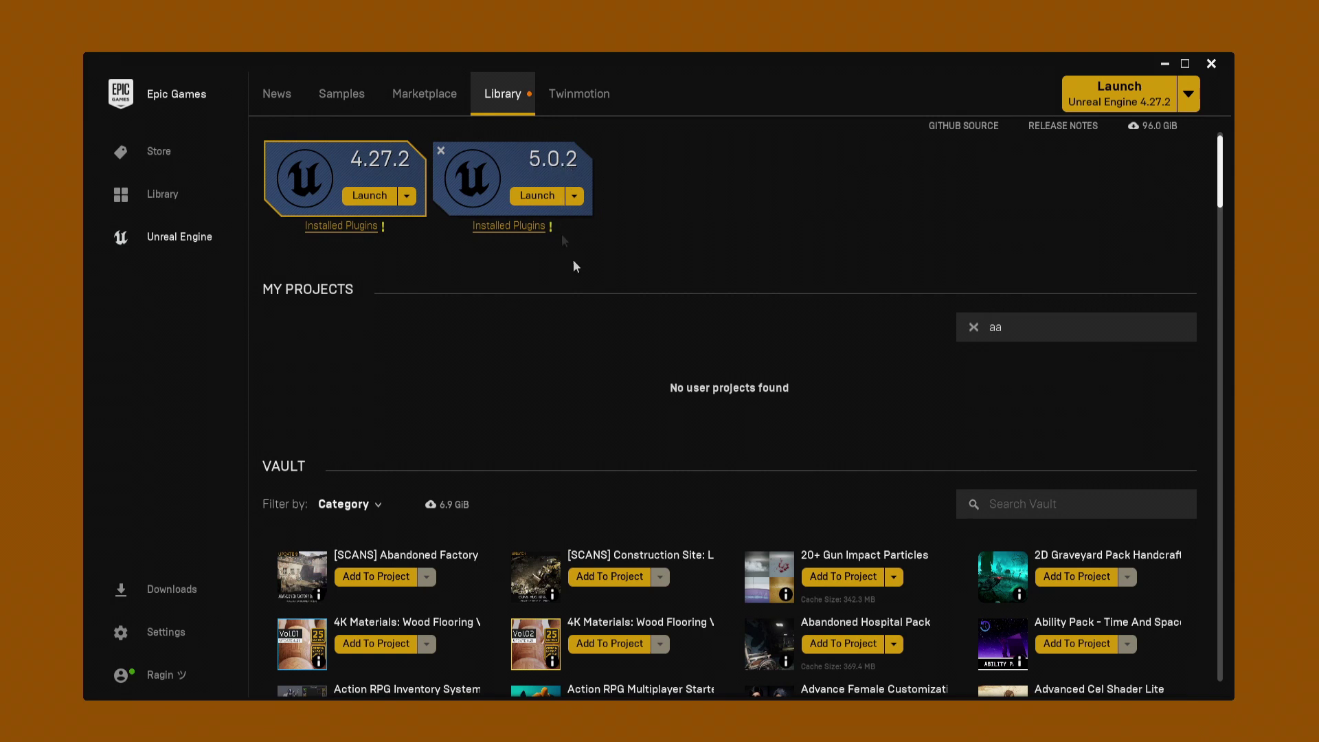
scroll(584, 241, "up", 1)
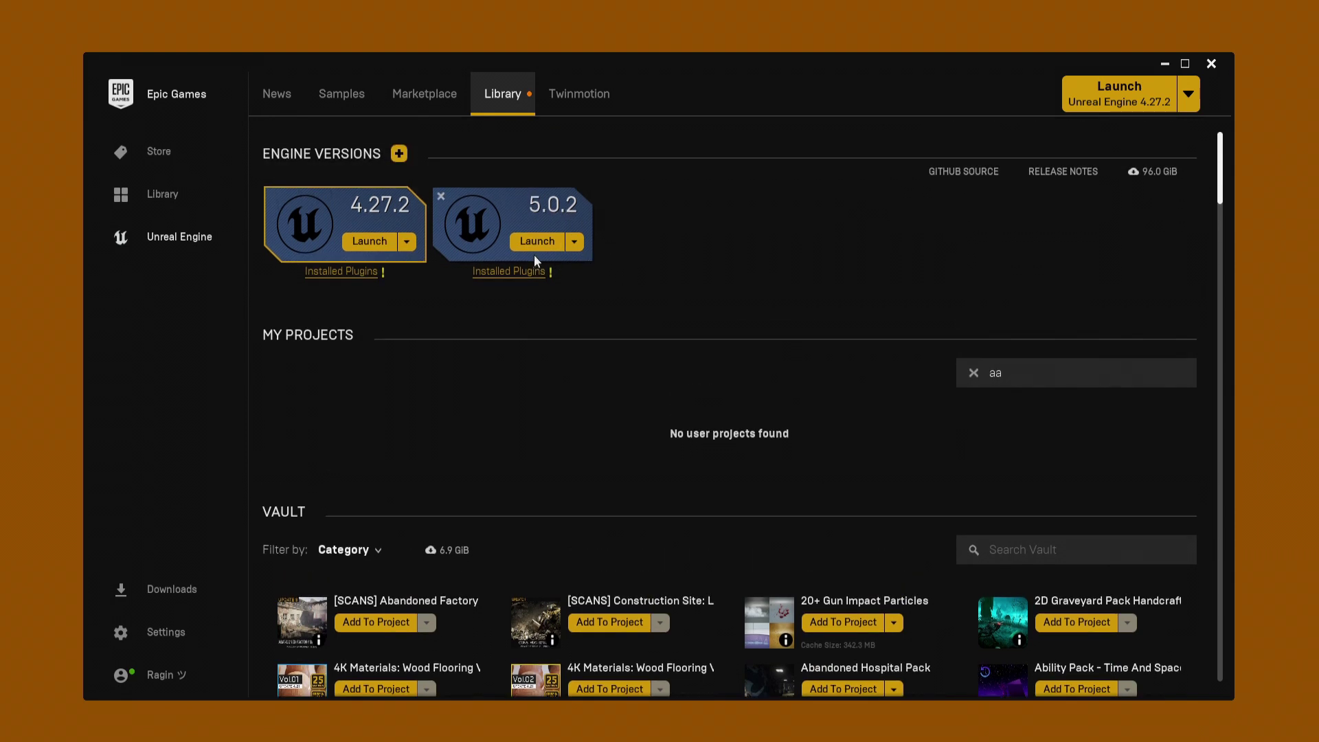
- Create a blank Games project named UEBasics with Blueprint in Unreal Engine 5.0.2 and update its project file
left_click(537, 241)
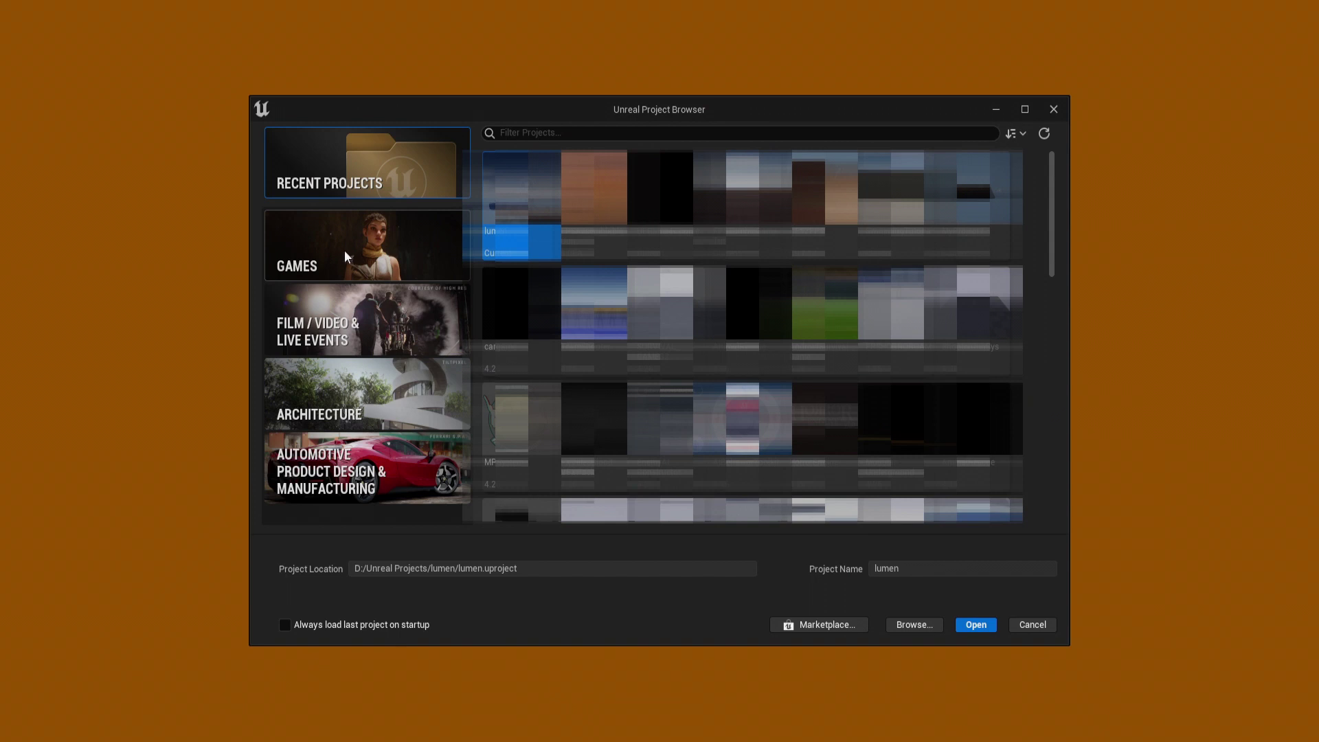
left_click(371, 266)
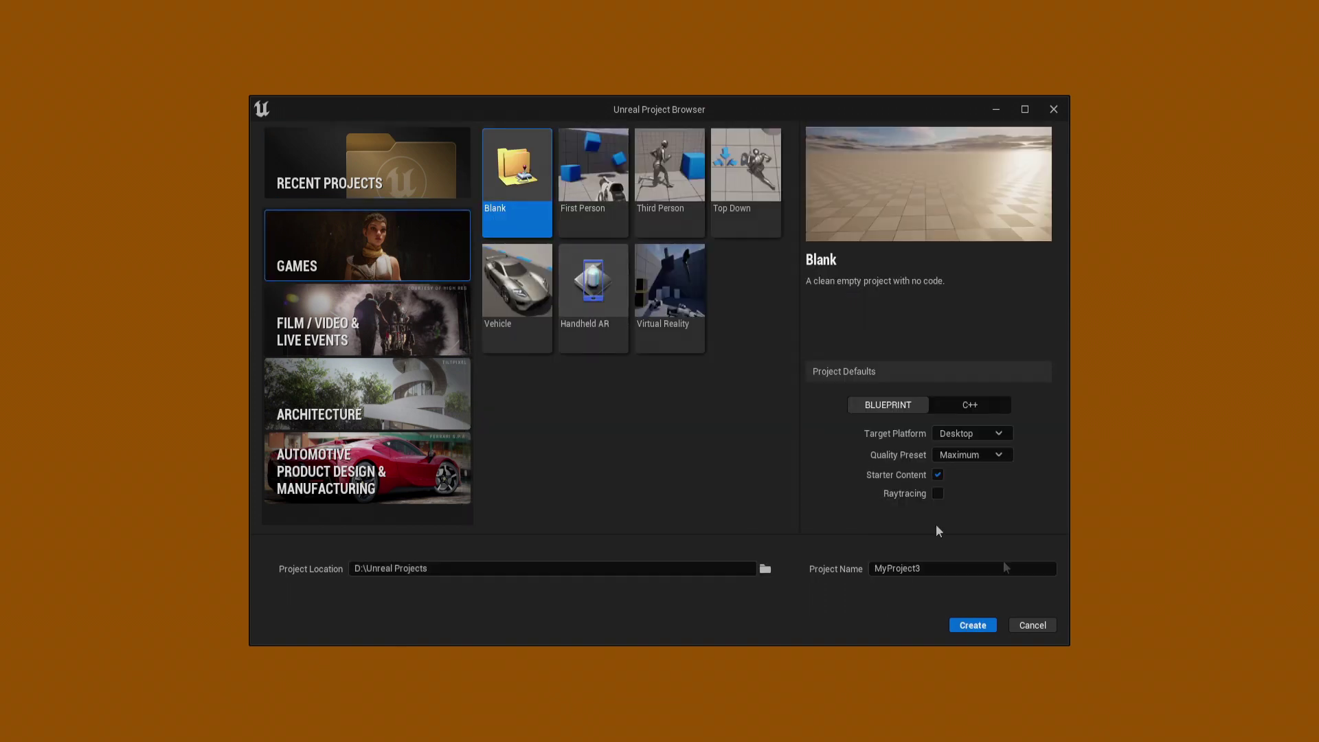
left_click_drag(948, 573, 831, 570)
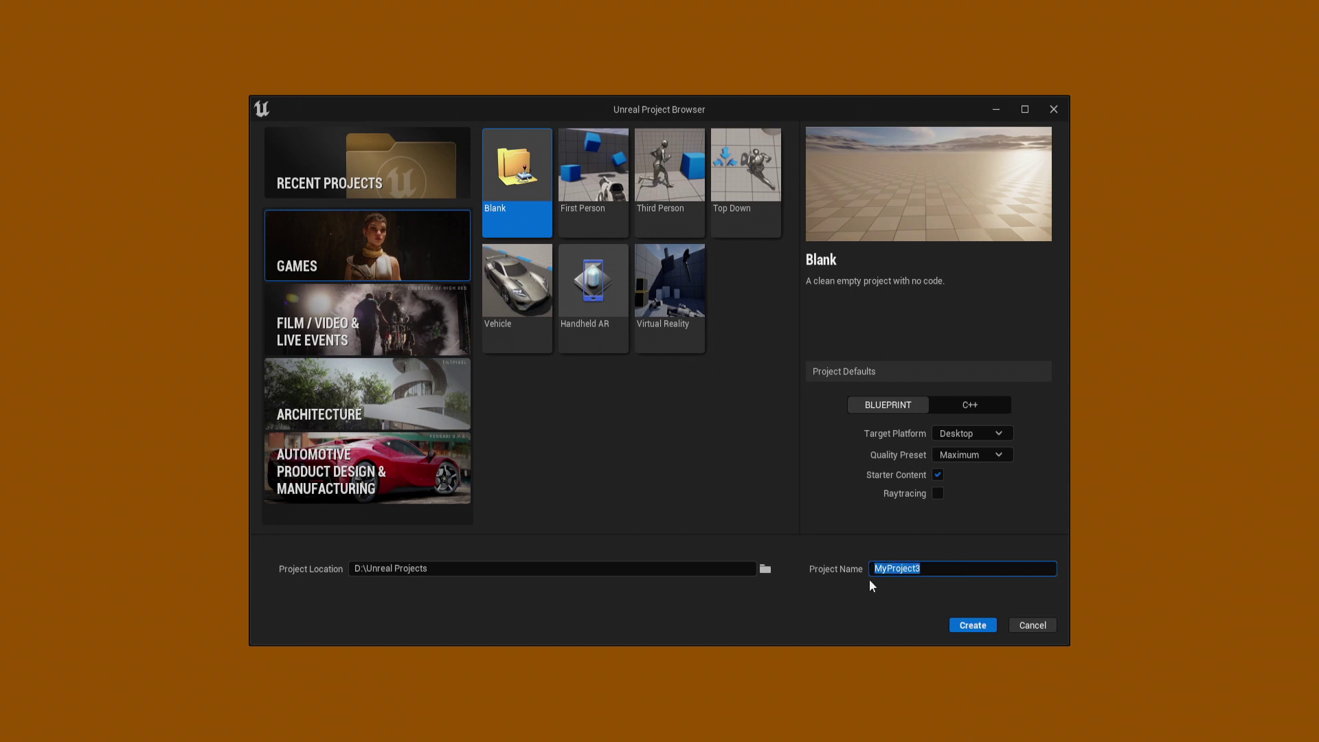
type("UEBasics")
left_click(886, 406)
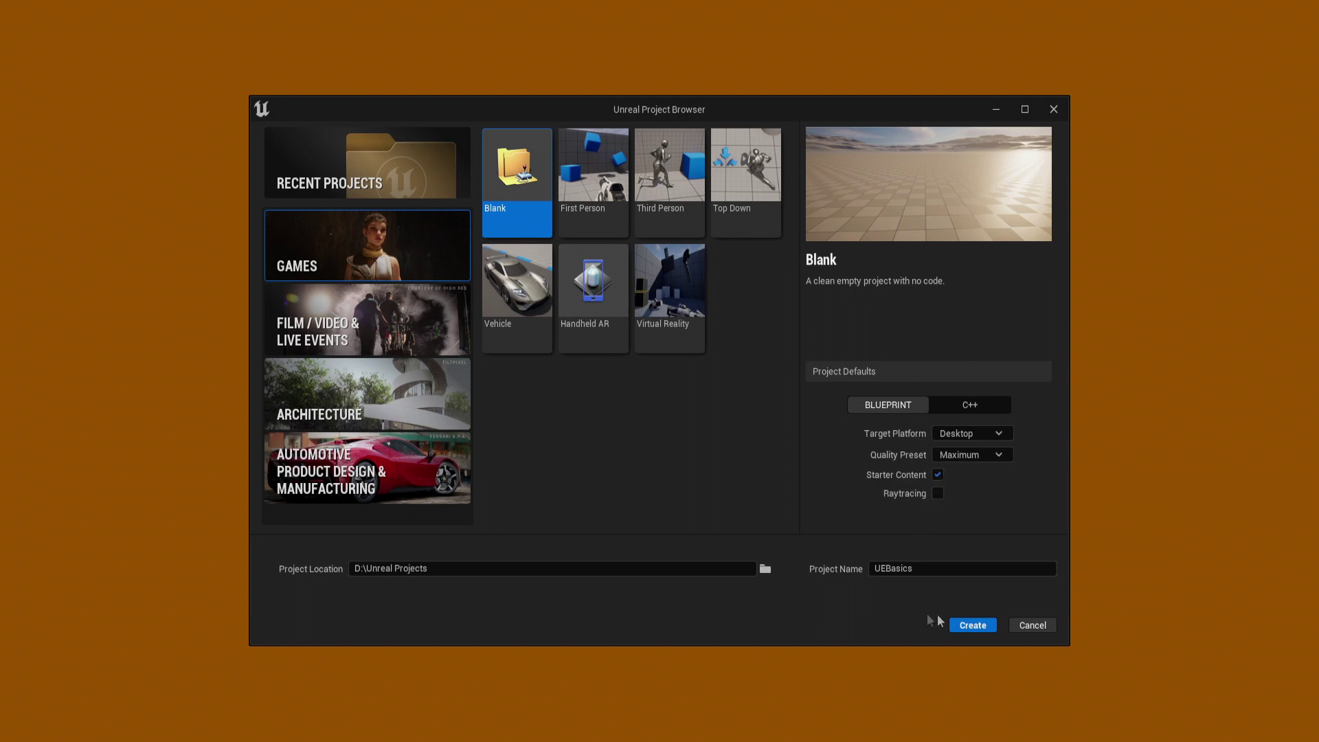
left_click(979, 626)
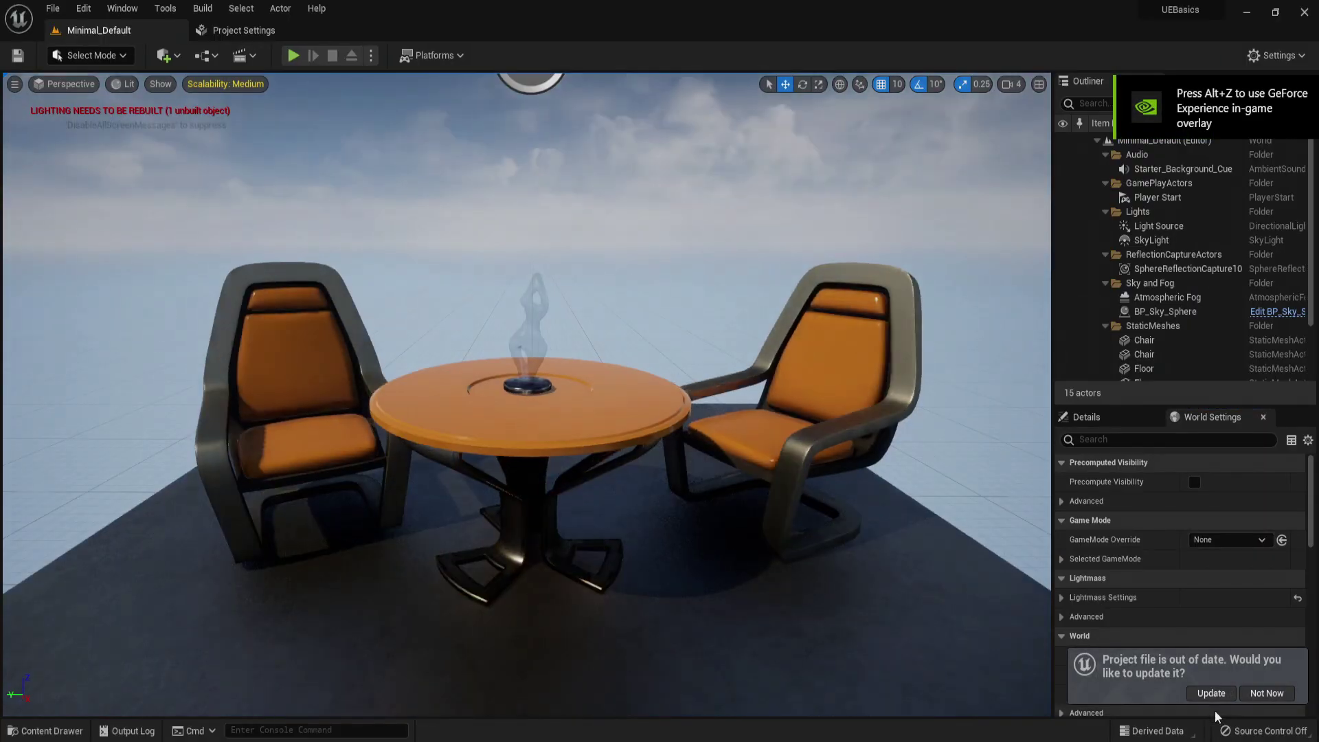
left_click(1211, 694)
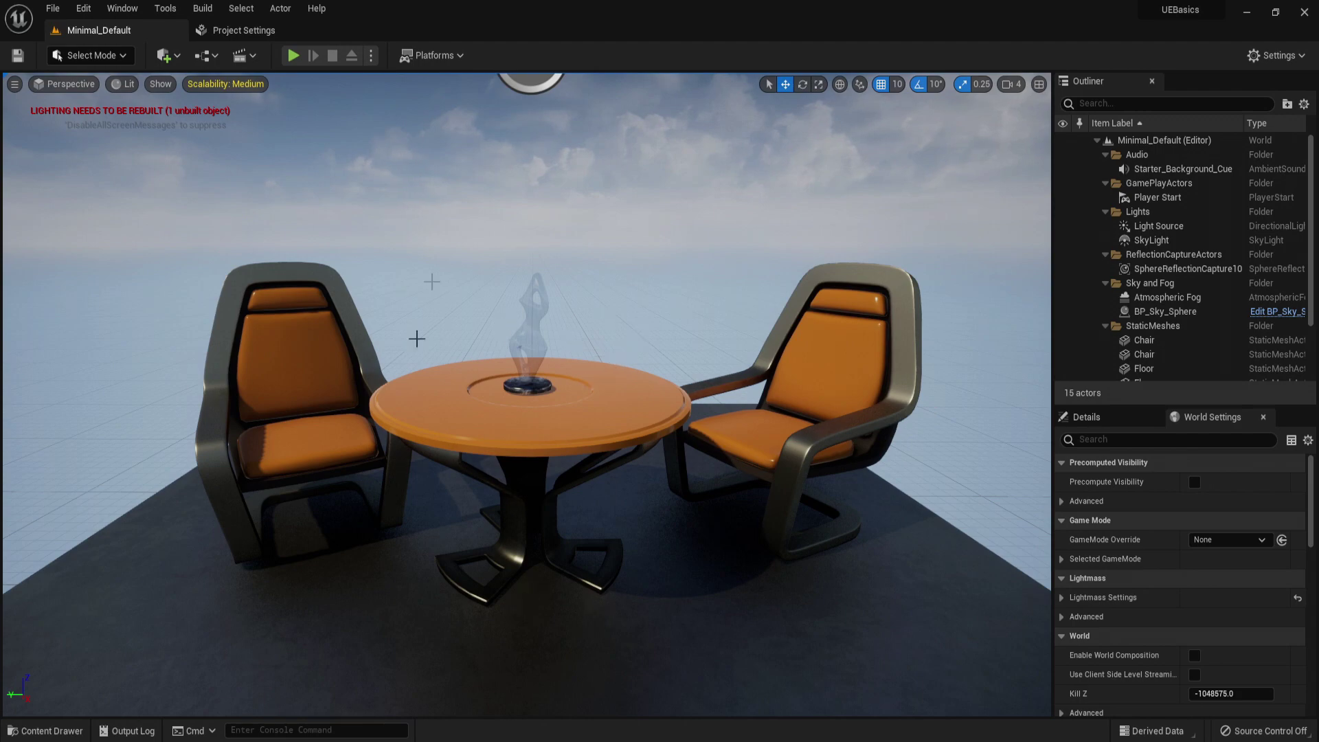
- Fly around the level in the perspective viewport to examine the furniture, floor and actor icons from different distances and angles
right_click_drag(527, 395, 652, 179)
right_click_drag(494, 309, 480, 381)
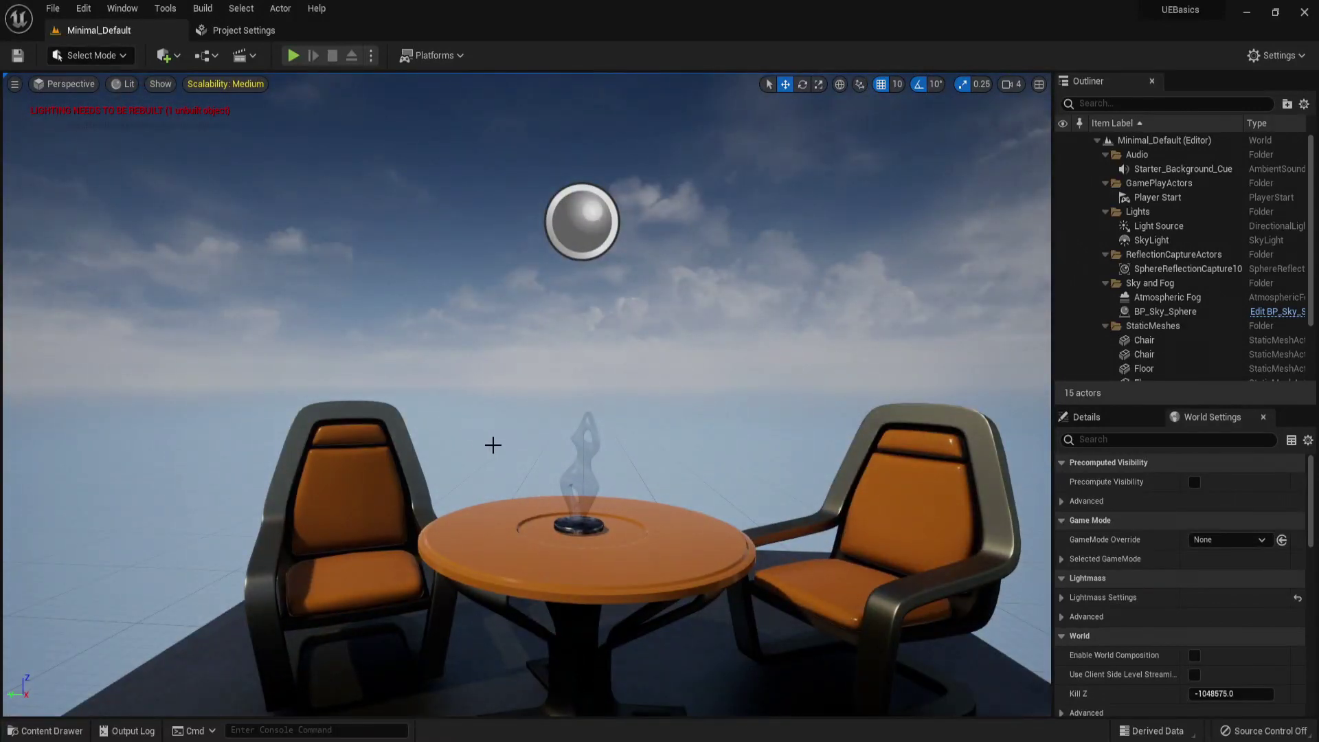
right_click_drag(500, 444, 499, 467)
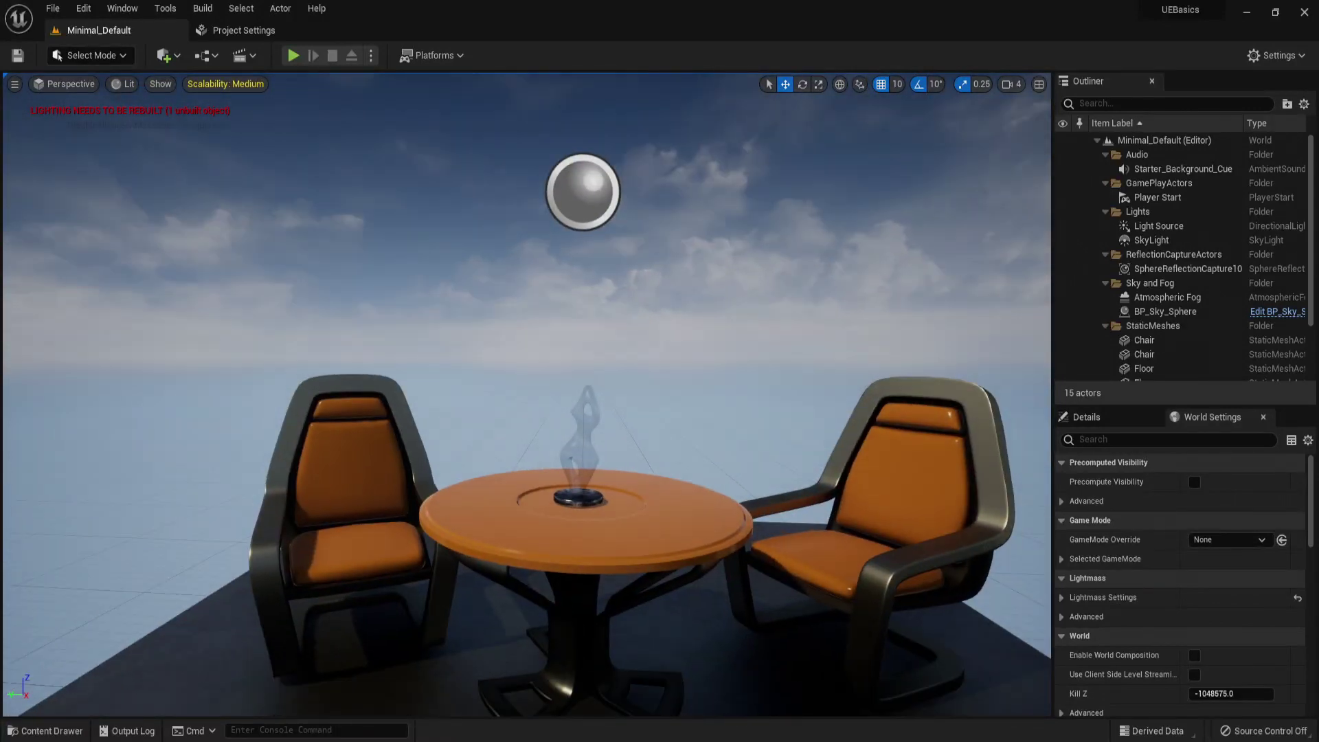
key("s")
key("w")
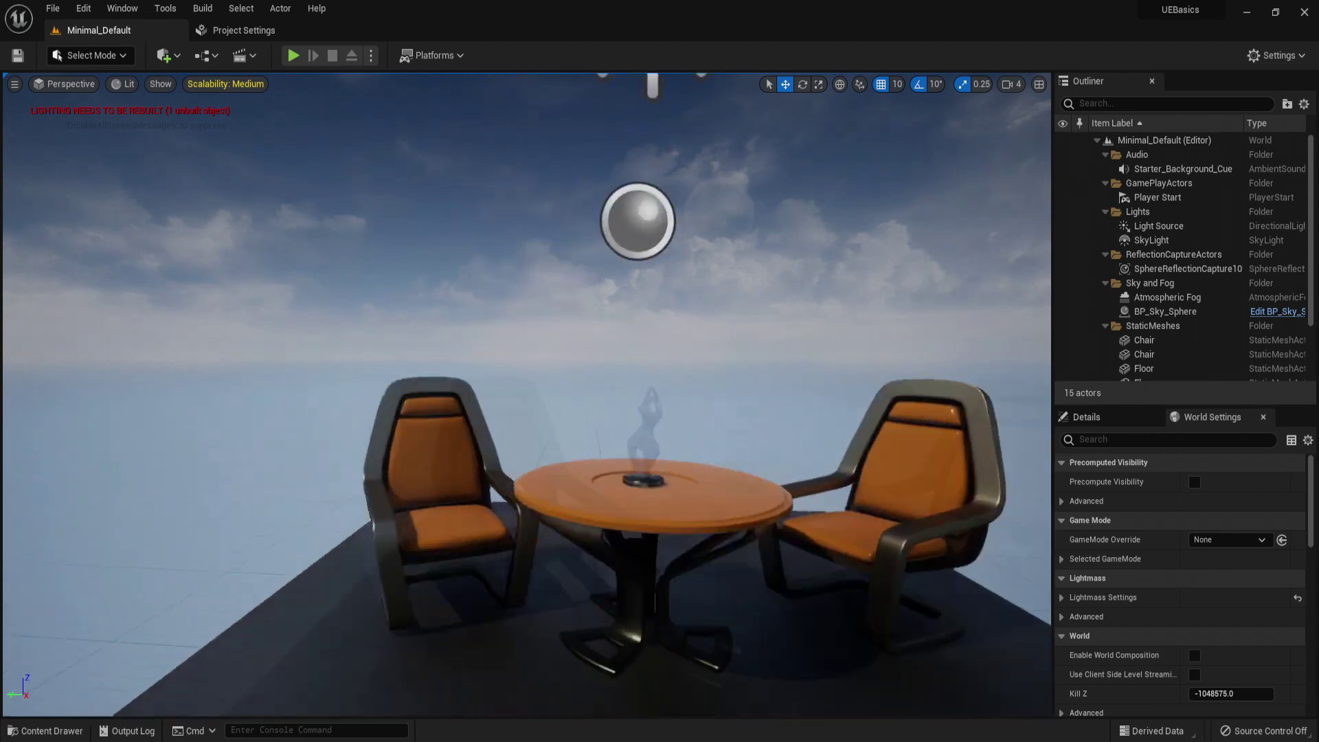
key("a")
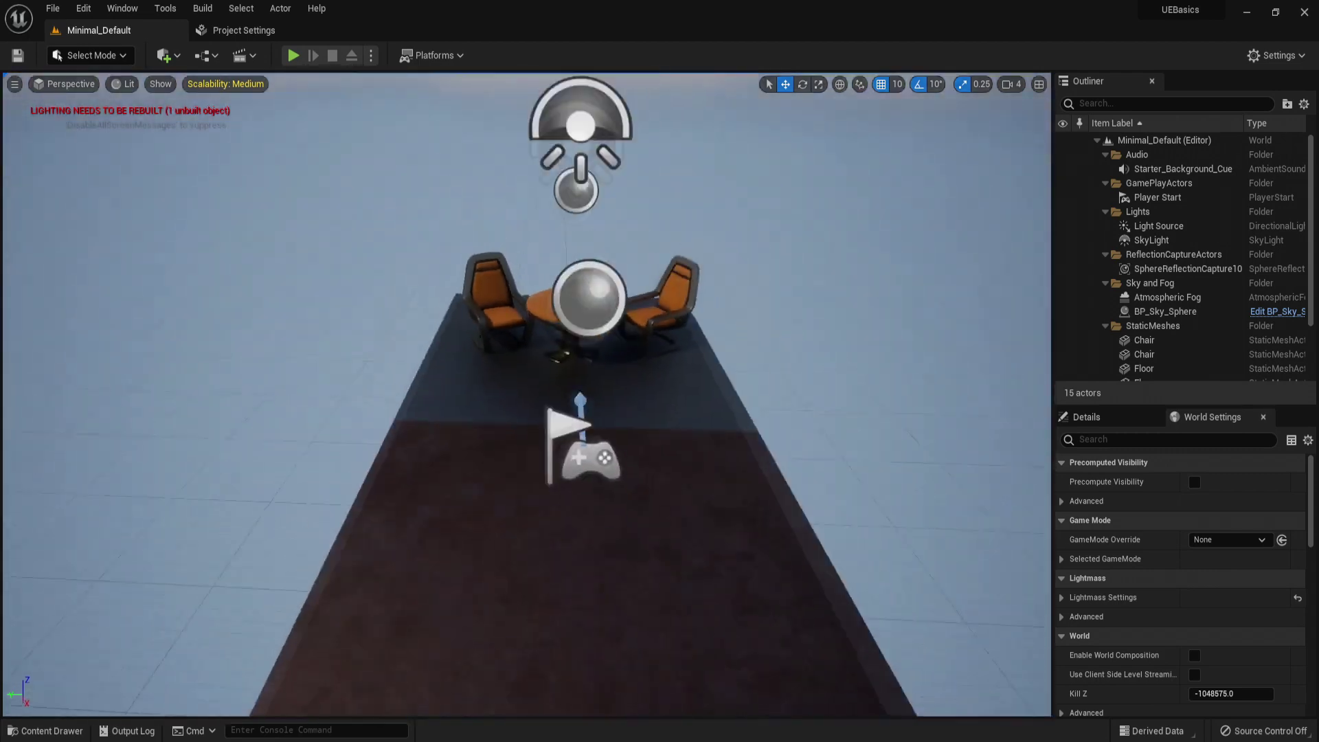
right_click_drag(499, 467, 481, 371)
key("w")
key("s")
key("w")
key("s")
key("w")
key("s")
key("w")
key("s")
key("w")
key("s")
key("w")
key("s")
key("w")
key("s")
right_click_drag(480, 426, 480, 467)
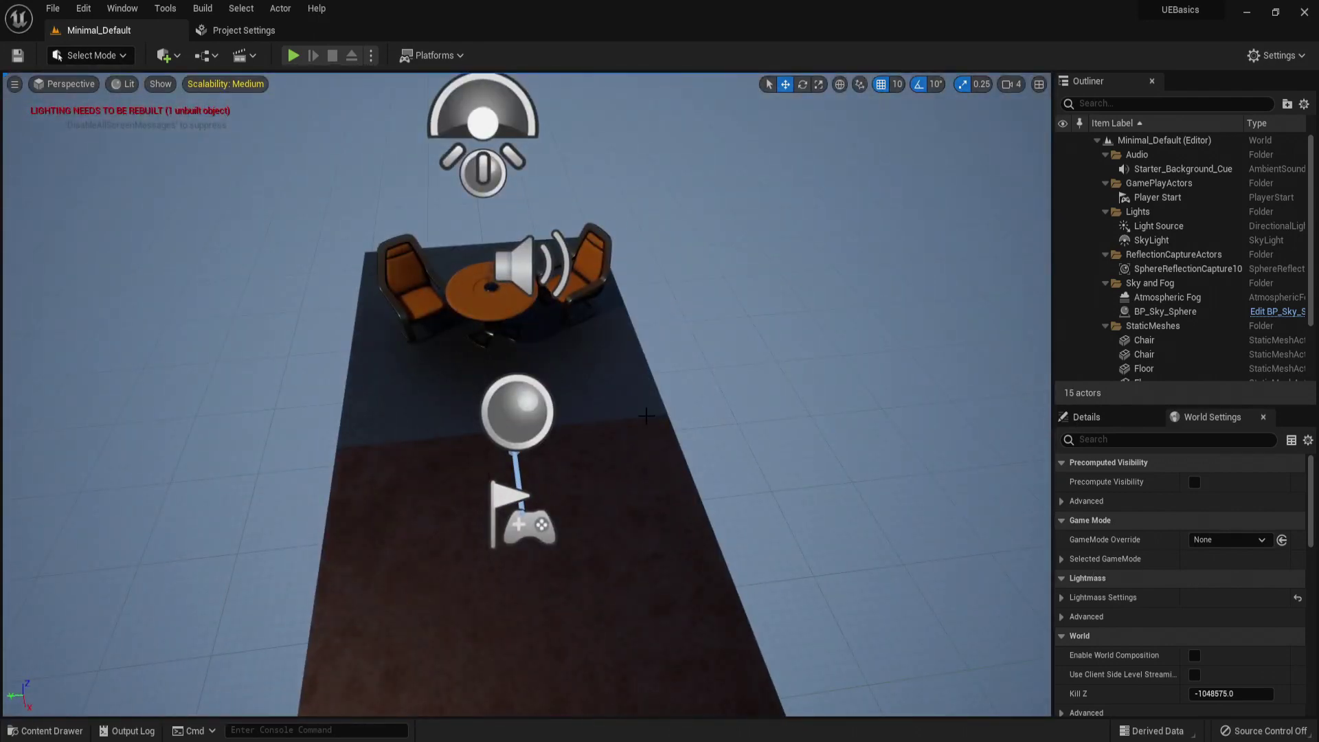
right_click_drag(645, 416, 640, 420)
right_click_drag(252, 409, 343, 481)
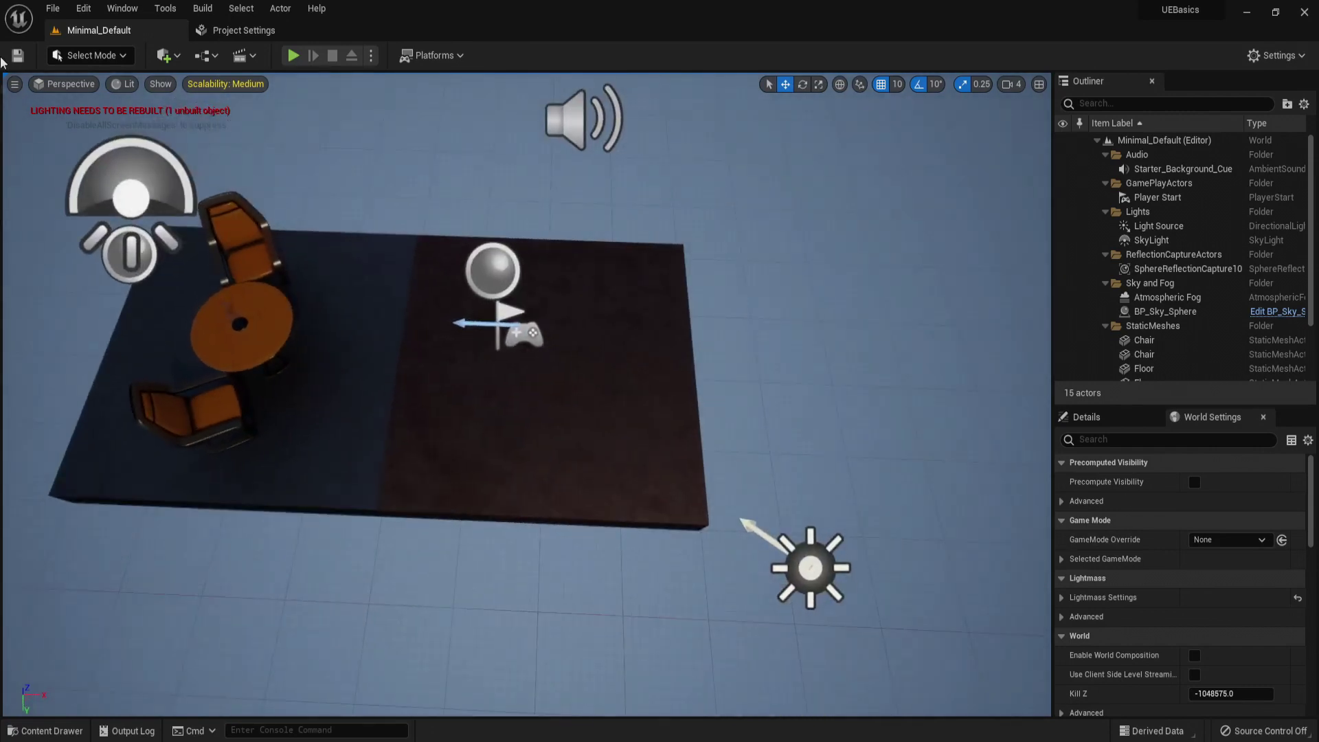
- View the level in the Top, Bottom, Left and Right orthographic views in turn
left_click(71, 85)
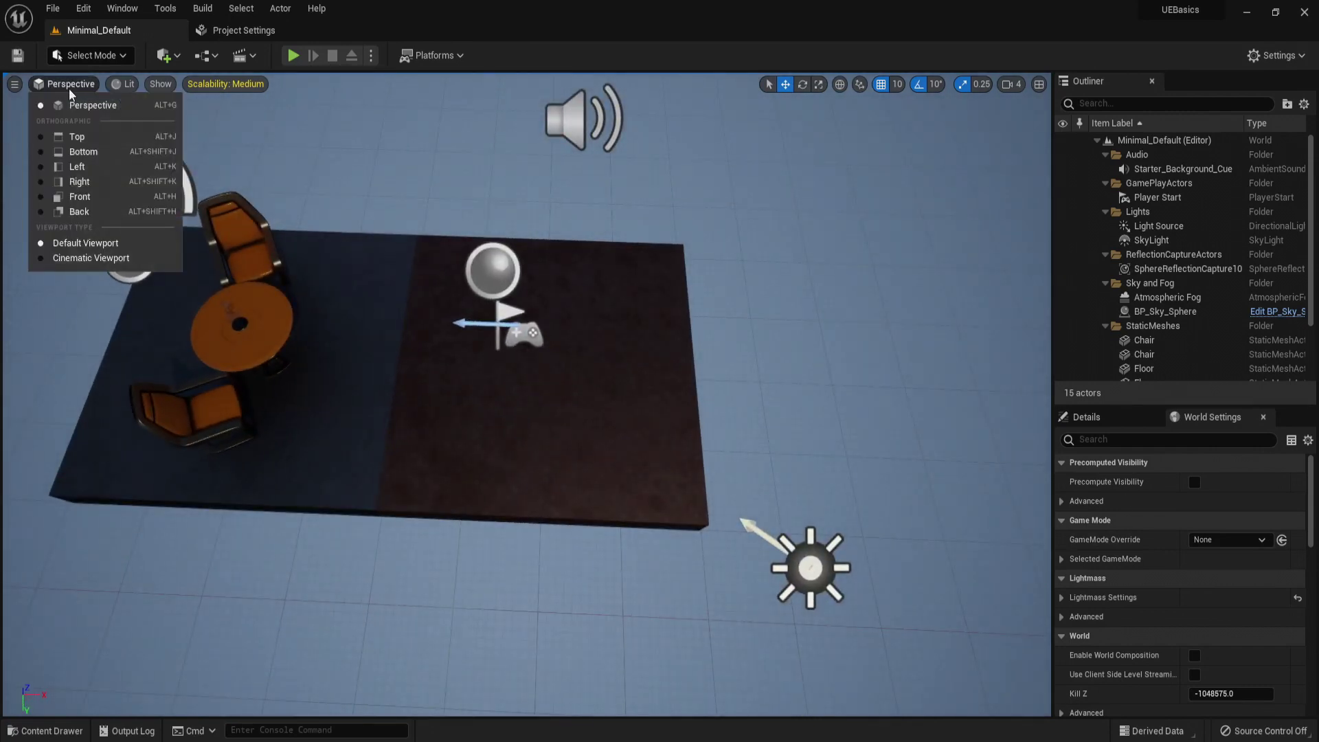
left_click(75, 136)
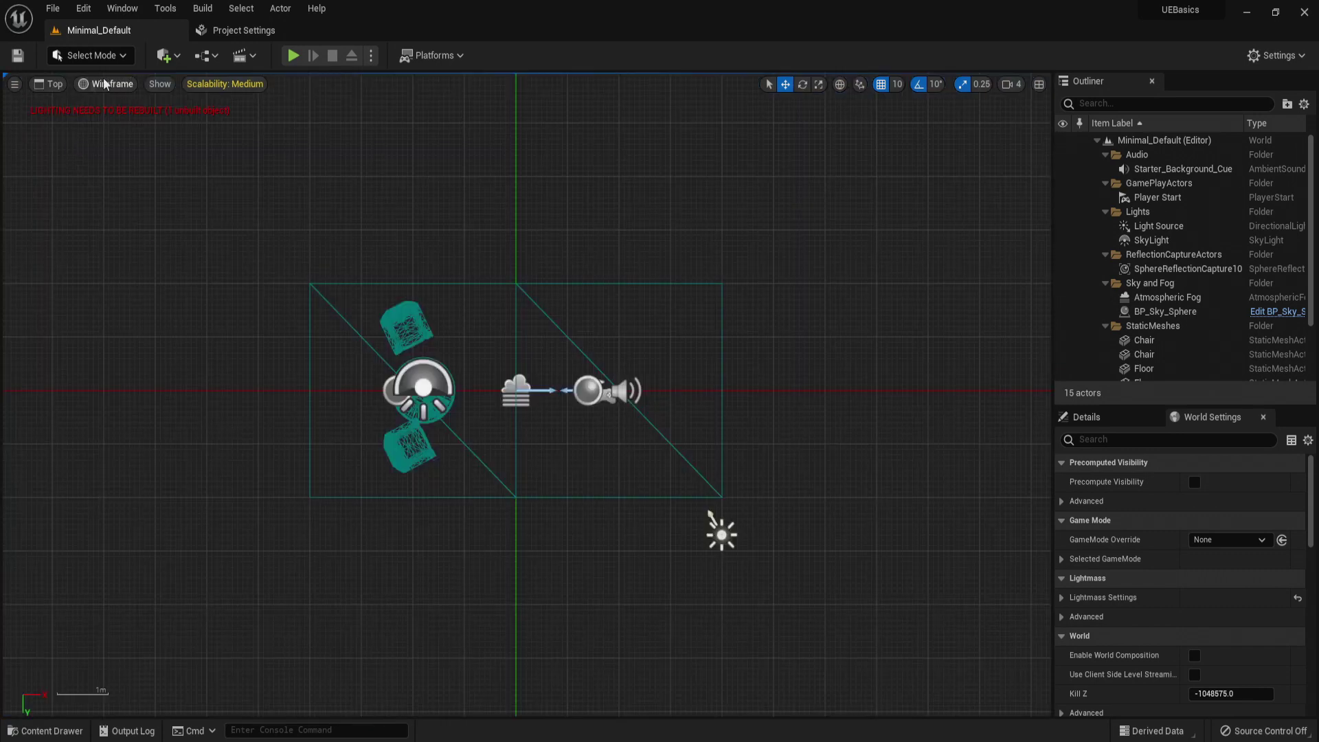
left_click(52, 84)
left_click(75, 149)
left_click(51, 88)
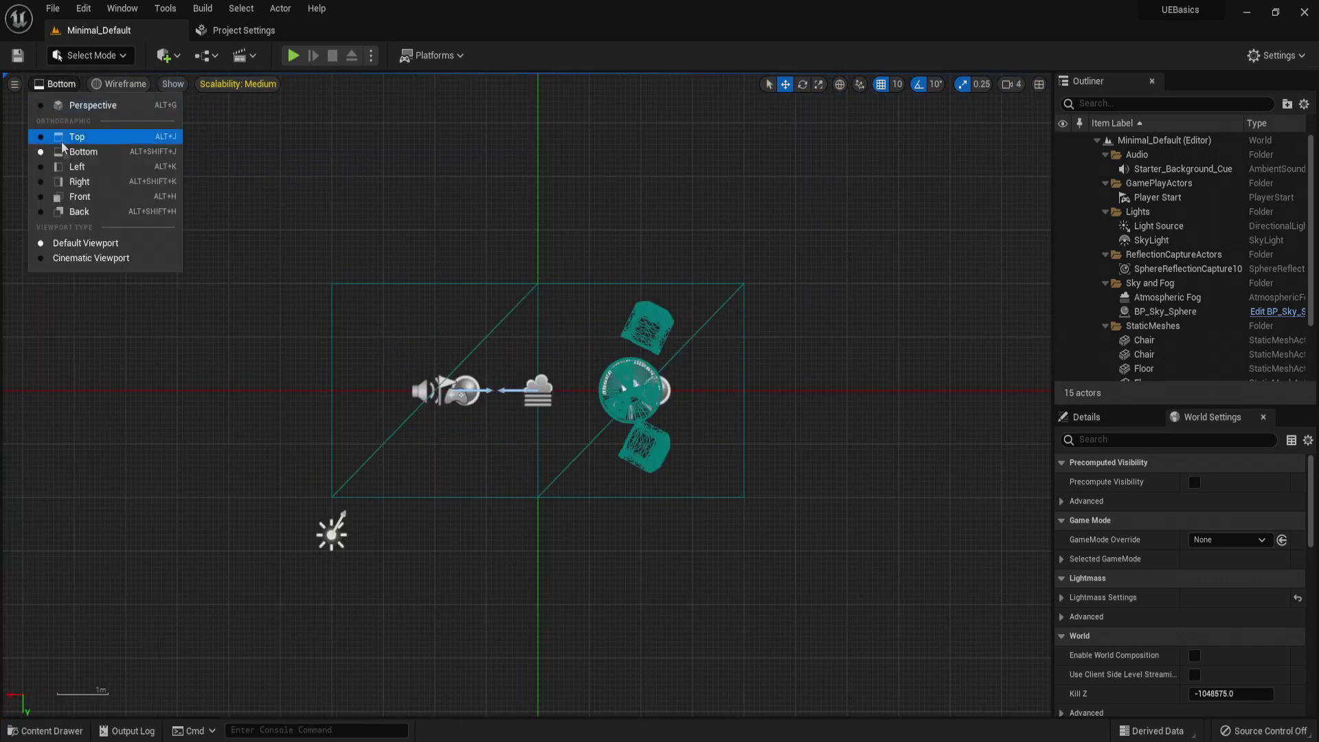
left_click(75, 166)
left_click(52, 85)
left_click(63, 182)
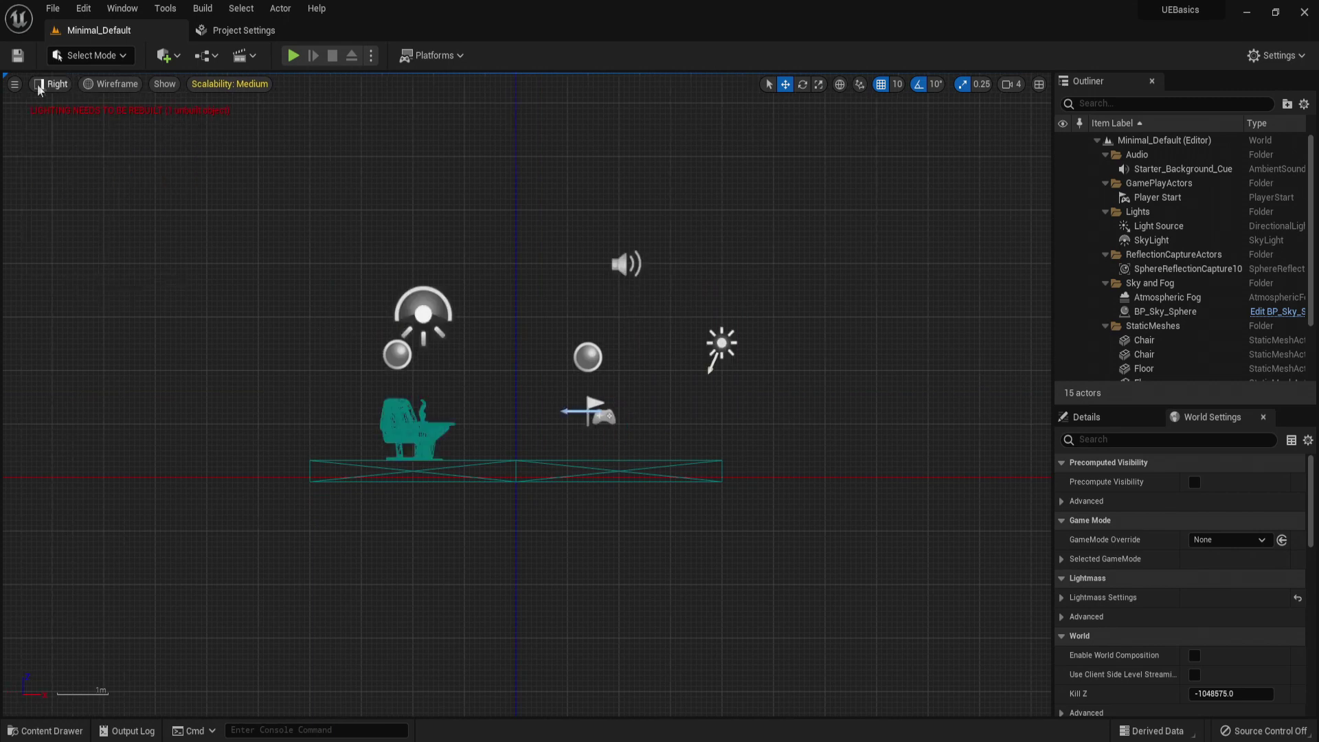
- View the level in the Front and Back orthographic views and return to the Top view
left_click(52, 85)
left_click(76, 197)
left_click(52, 93)
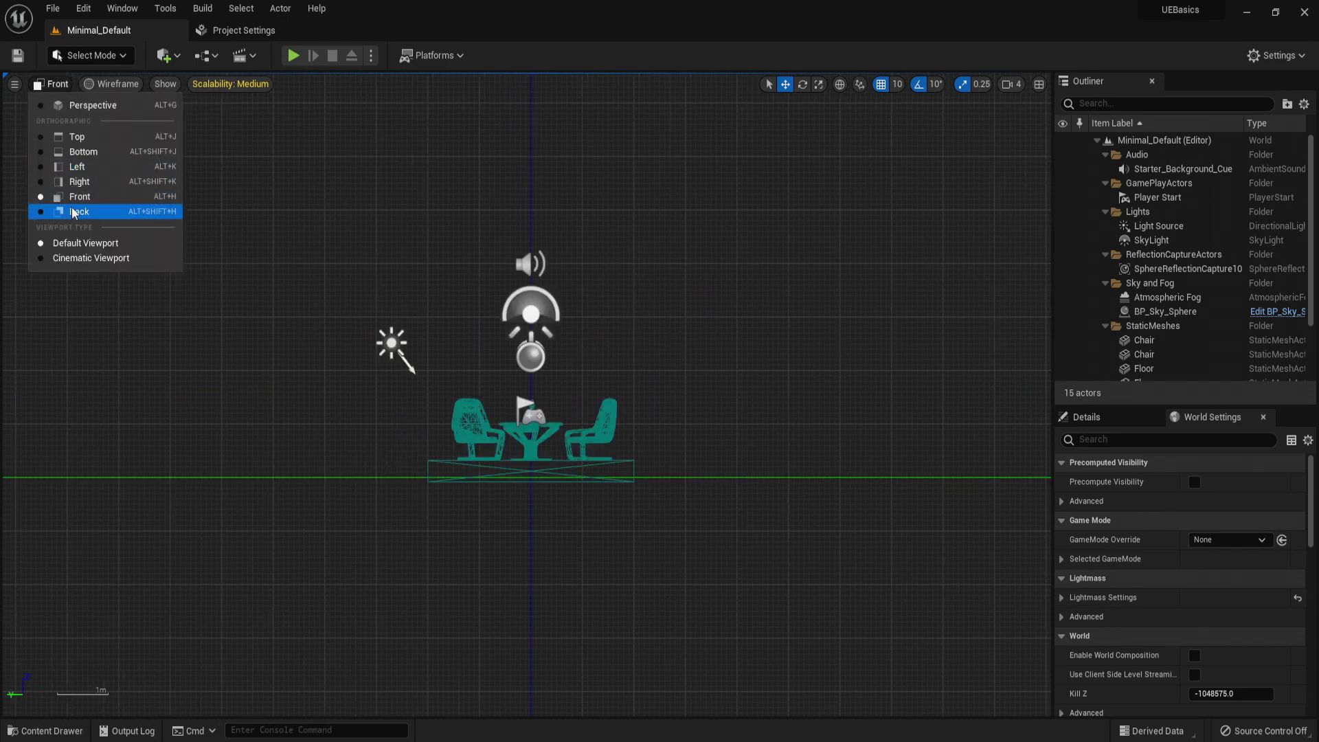
left_click(76, 212)
left_click(53, 86)
left_click(76, 140)
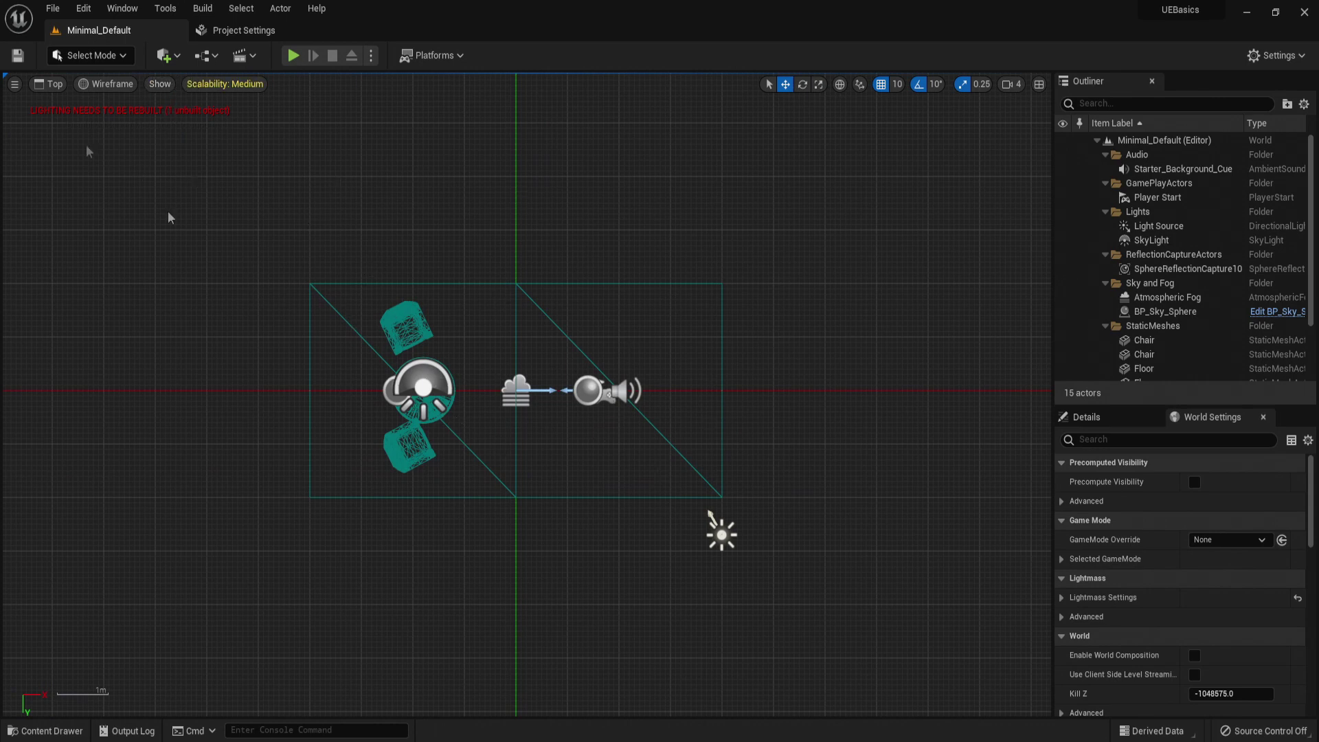
- Set the top view's view mode to Lit and look closer at the floor and furniture
left_click(112, 84)
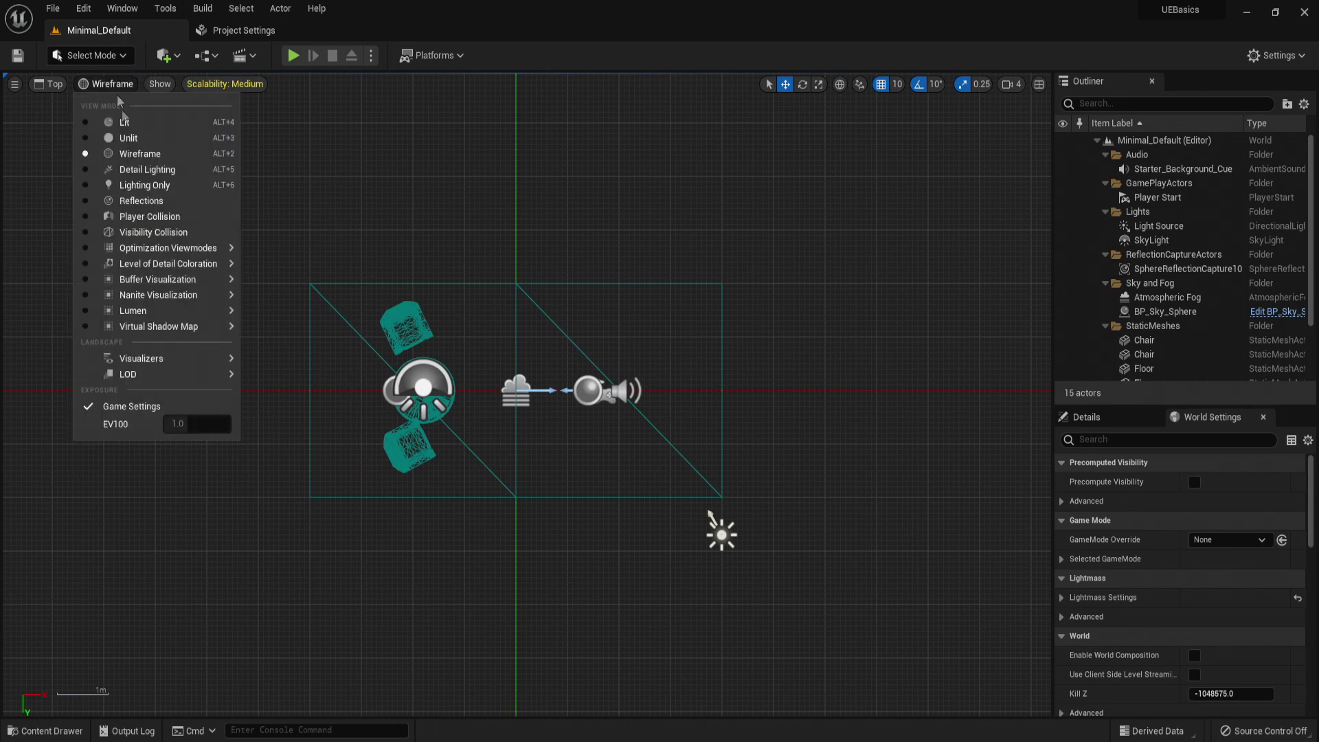
left_click(123, 123)
scroll(695, 447, "up", 3)
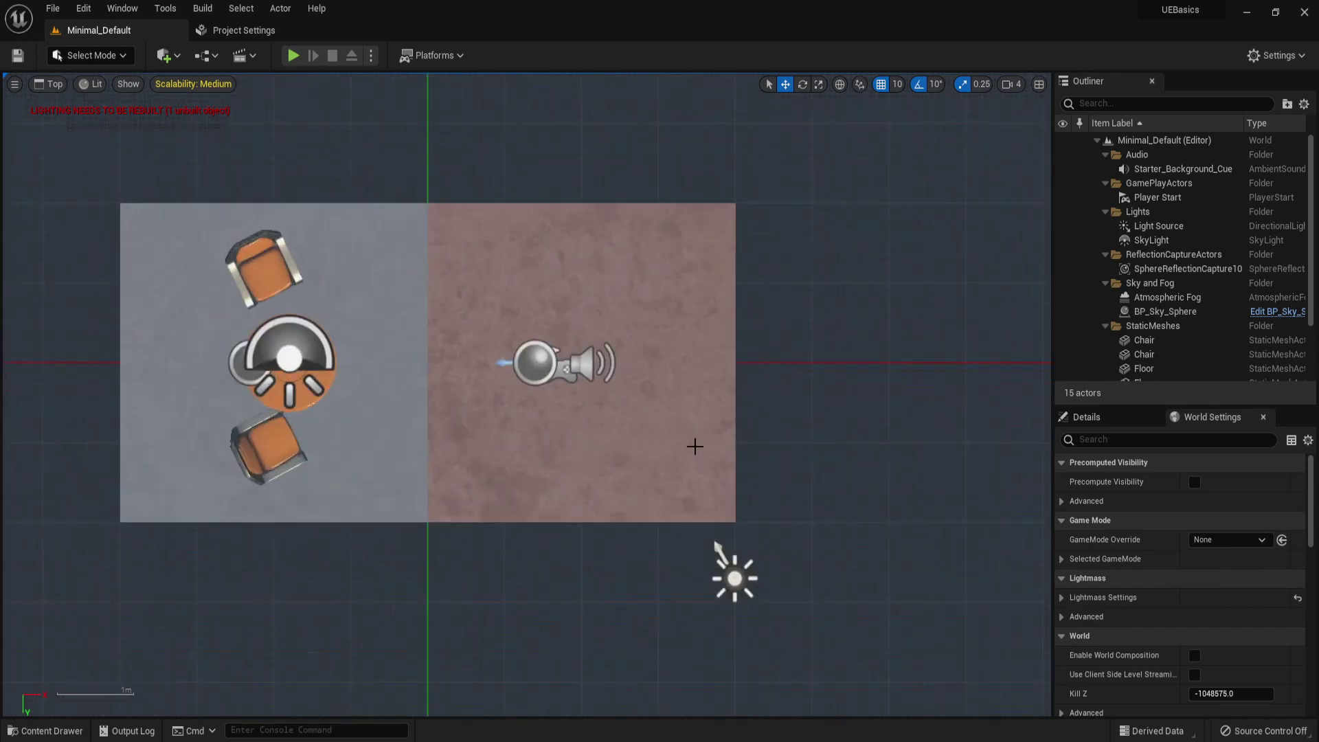
- Compare the Unlit, Wireframe and Detail Lighting view modes in the top view and return to Lit
left_click(86, 85)
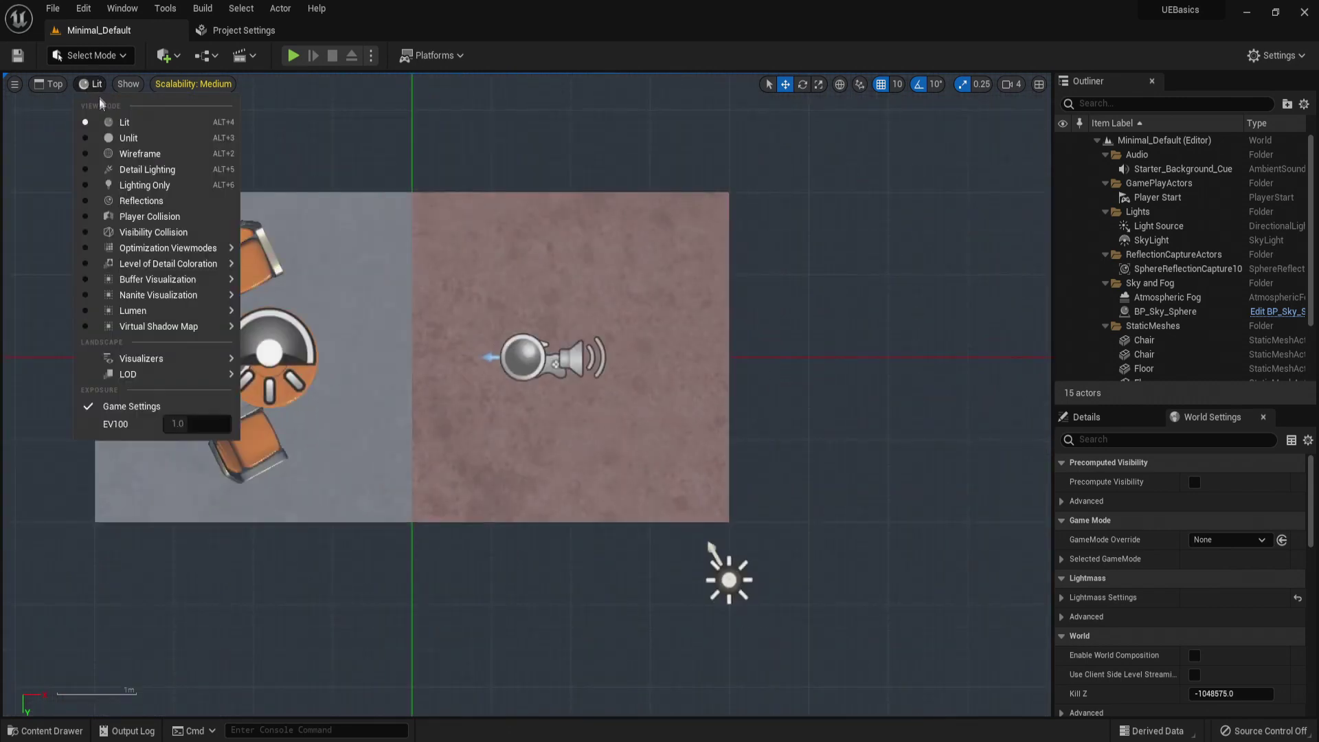
left_click(132, 142)
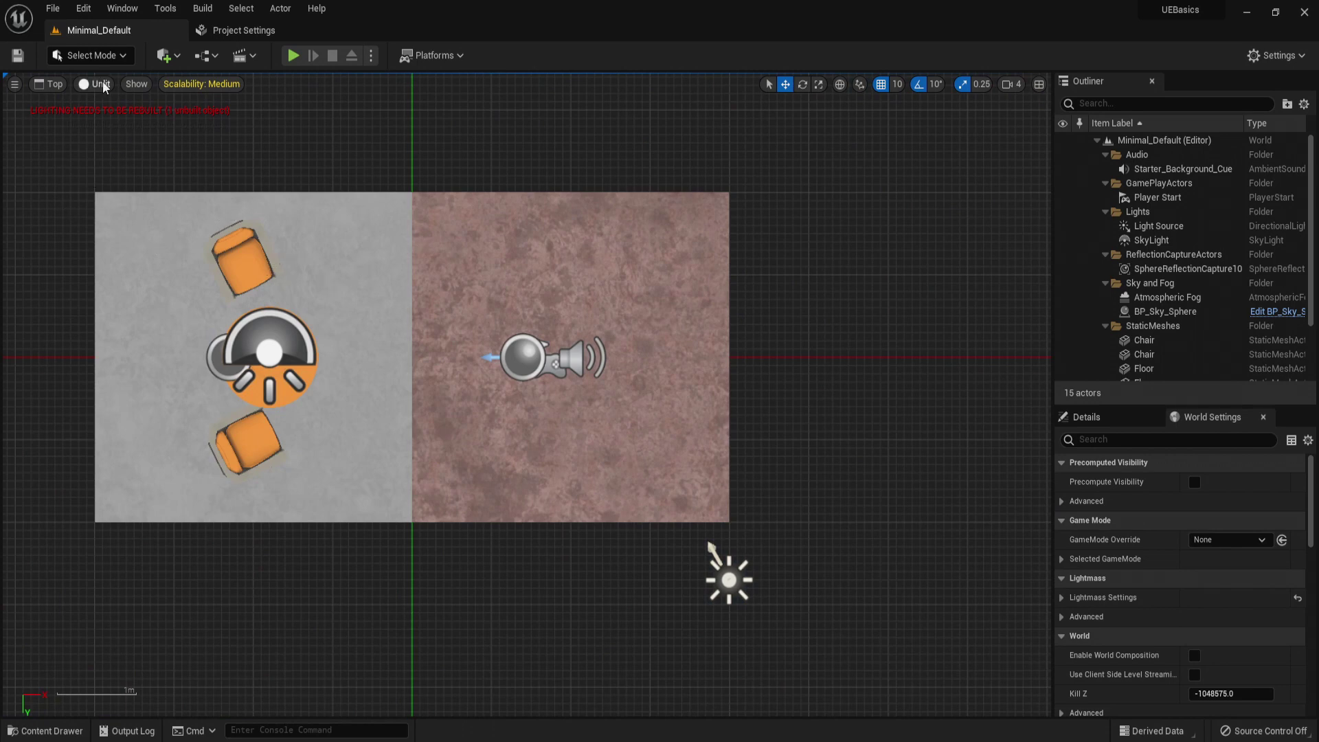
left_click(103, 85)
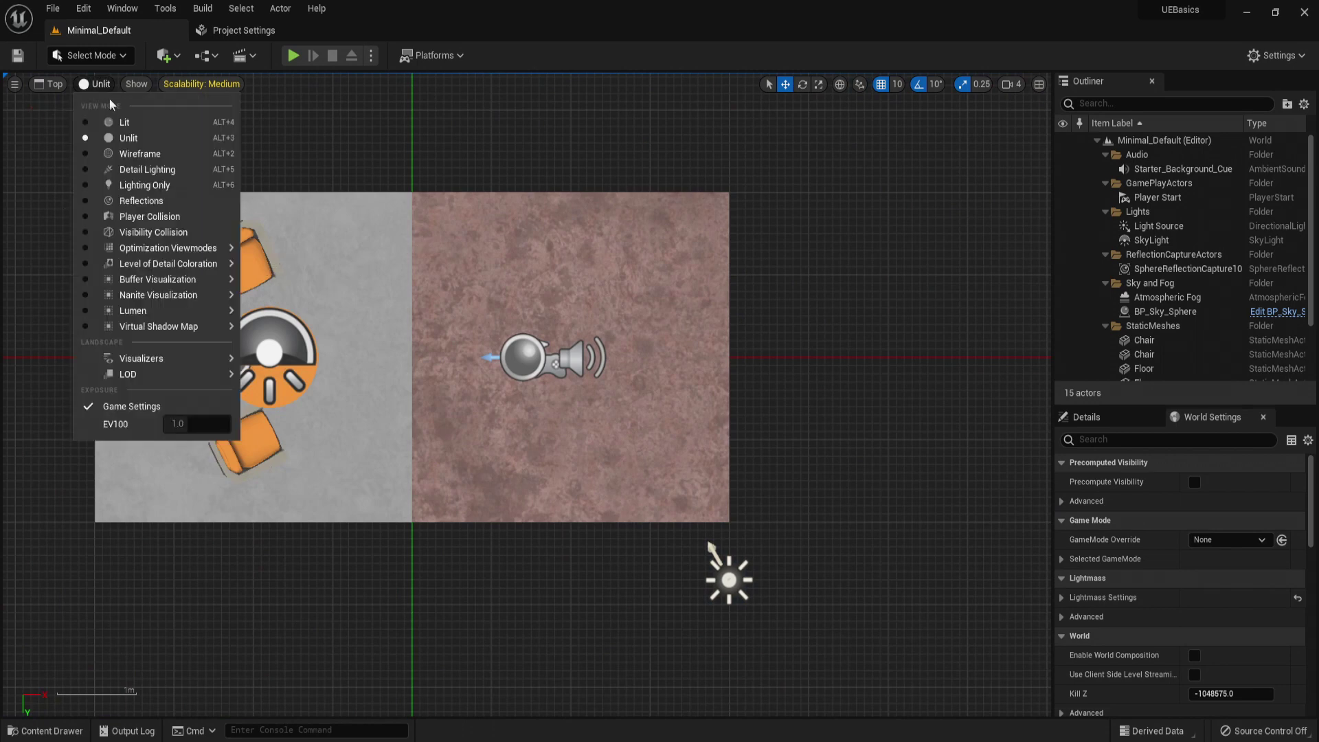
left_click(120, 155)
left_click(106, 84)
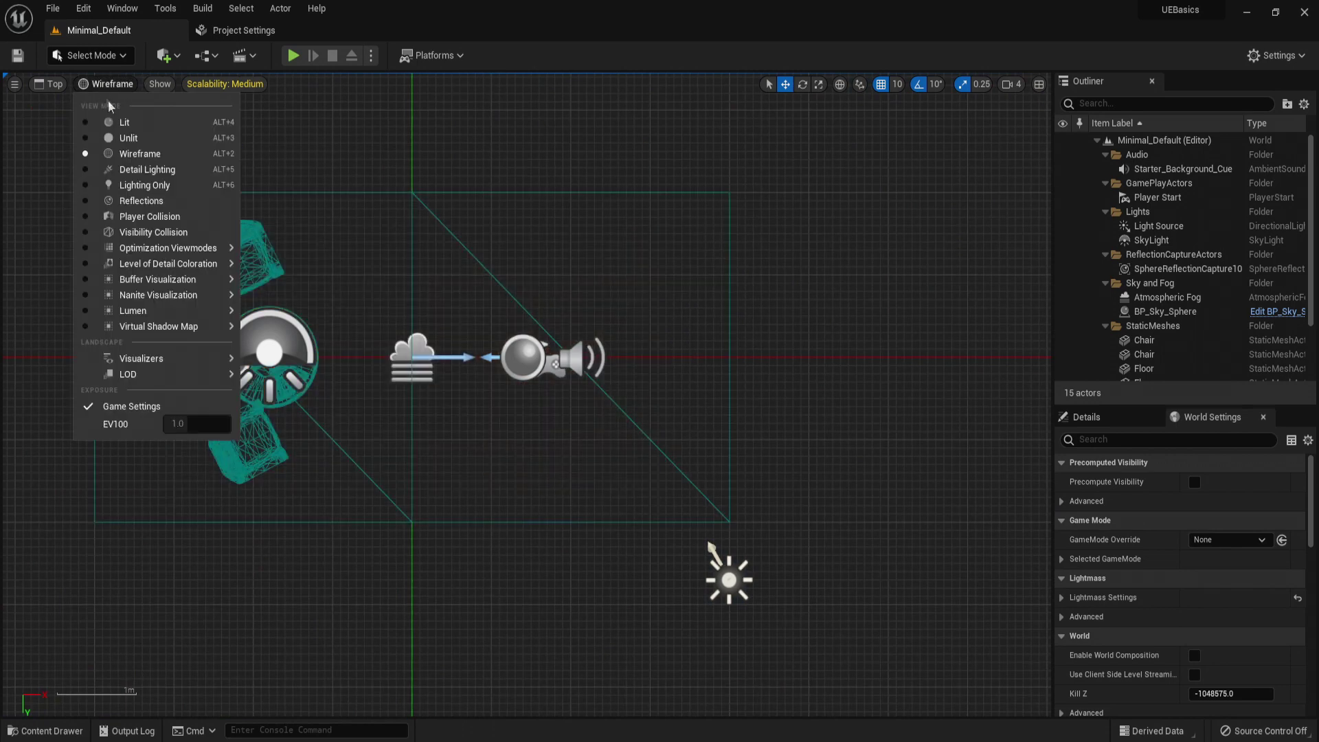
left_click(125, 171)
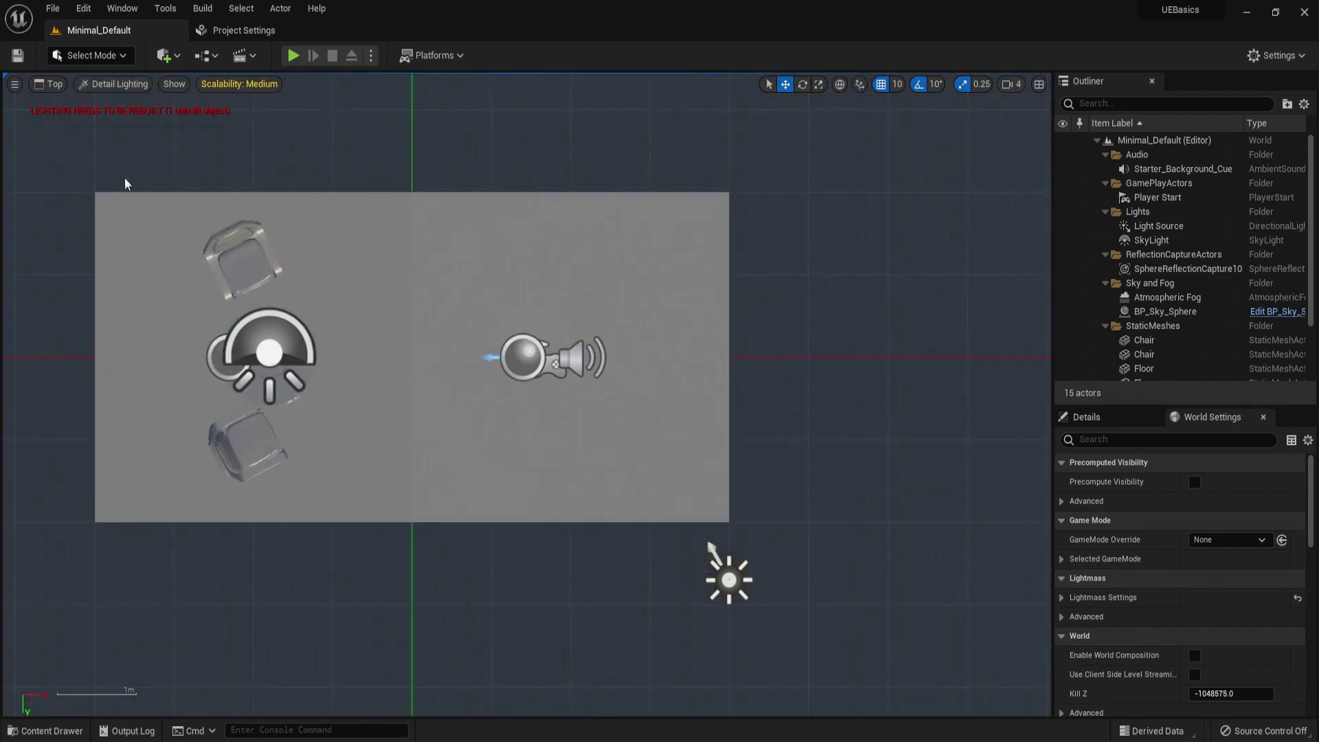
left_click(116, 84)
left_click(110, 123)
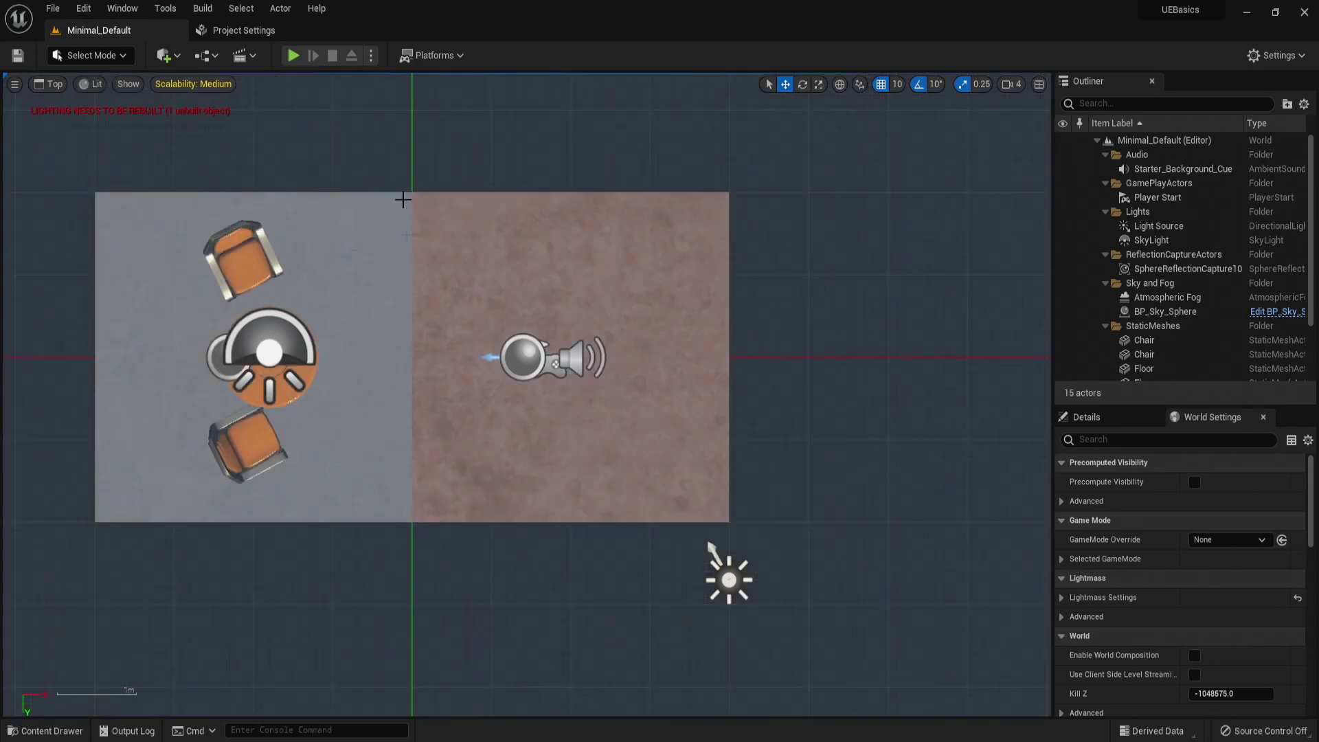
- Switch the viewport back to the Perspective view and orbit around the level
left_click(53, 84)
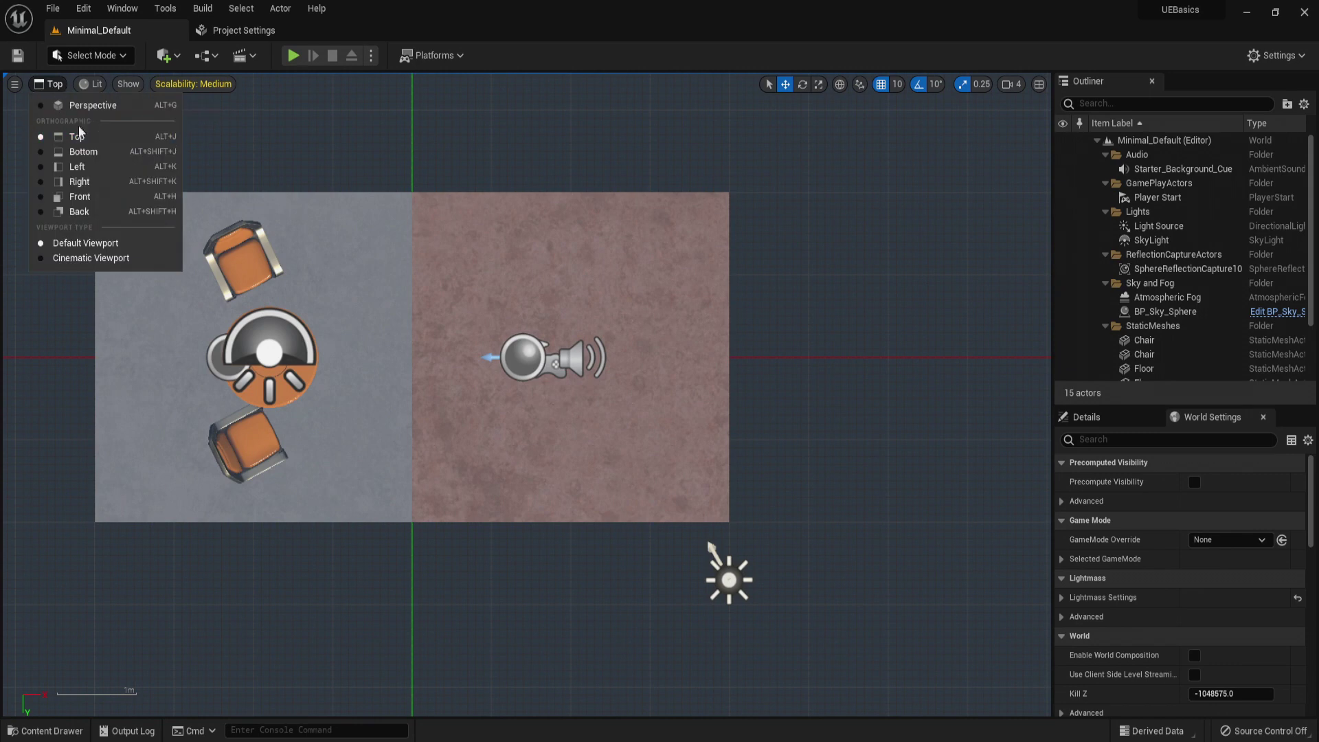
left_click(103, 111)
left_click_drag(526, 394, 398, 377, "alt")
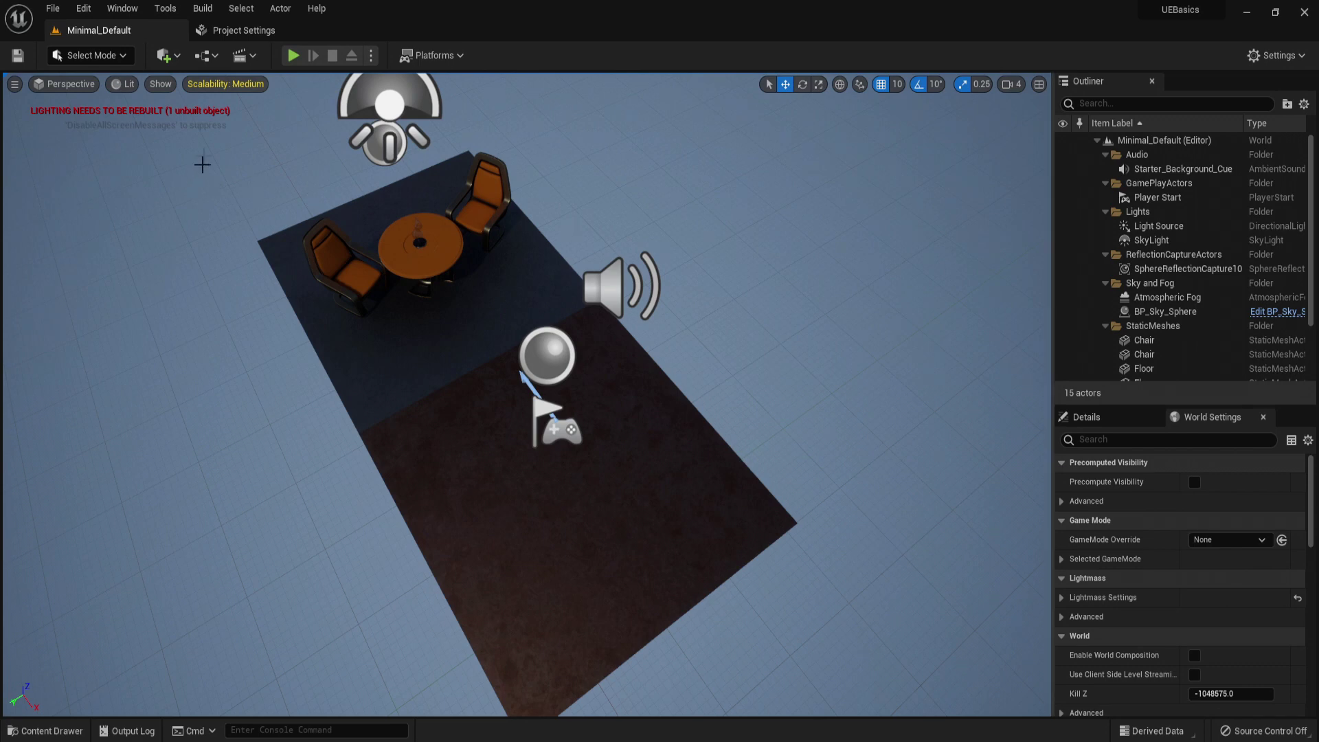
- Set the perspective view to Wireframe mode, examine the table and chair meshes and select one chair
left_click(125, 84)
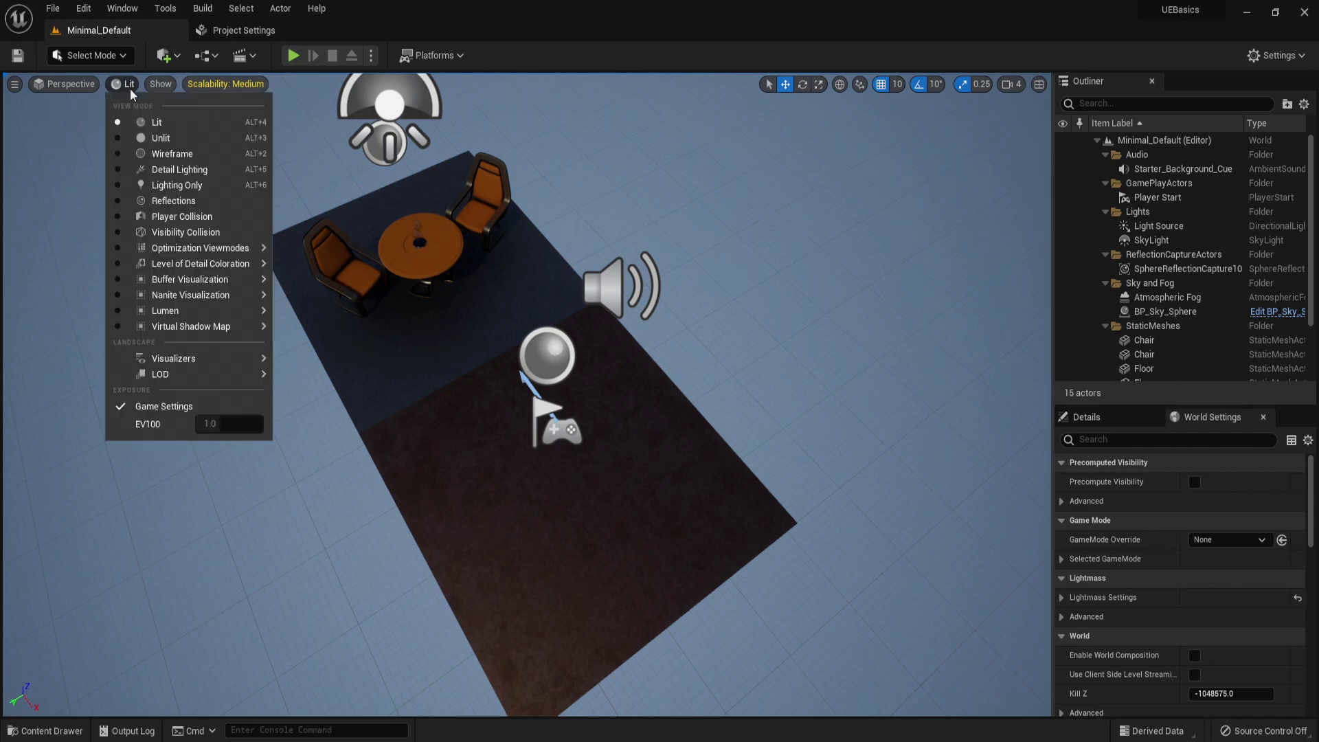
left_click(179, 153)
right_click_drag(535, 267, 604, 261)
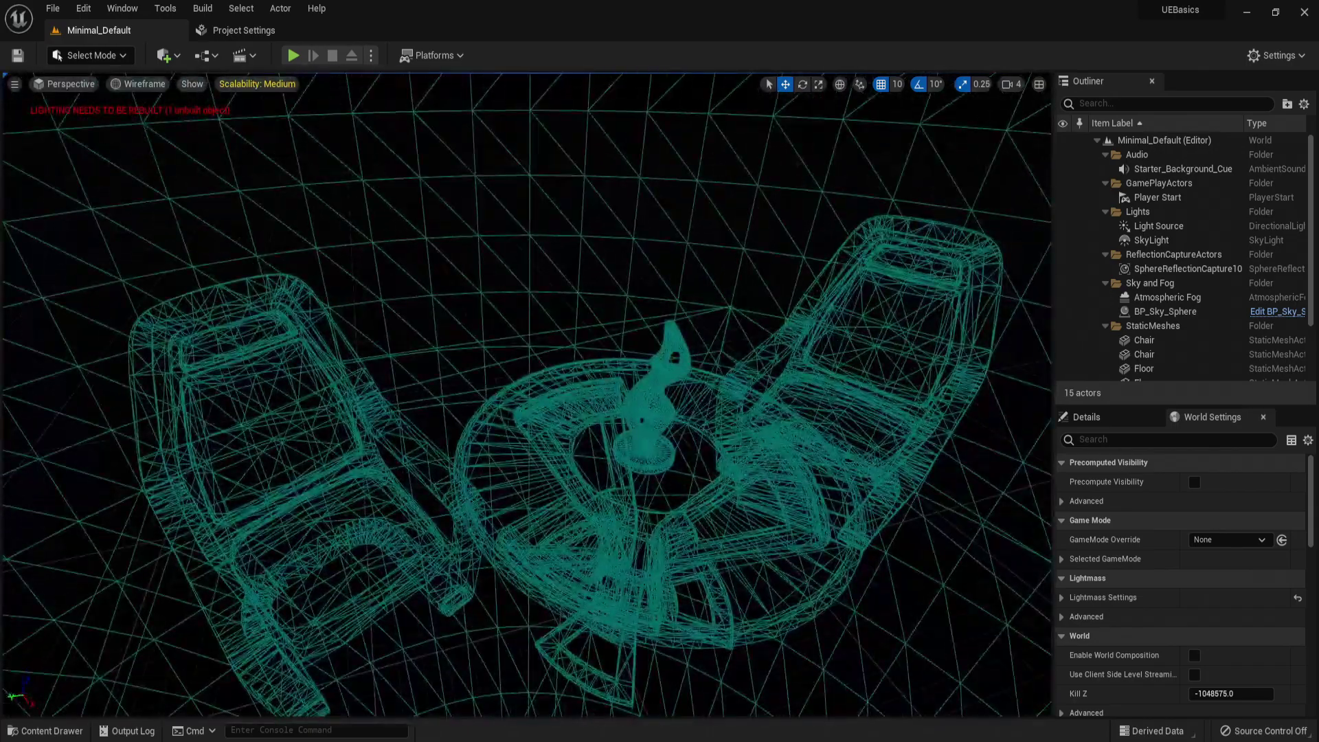
left_click(295, 439)
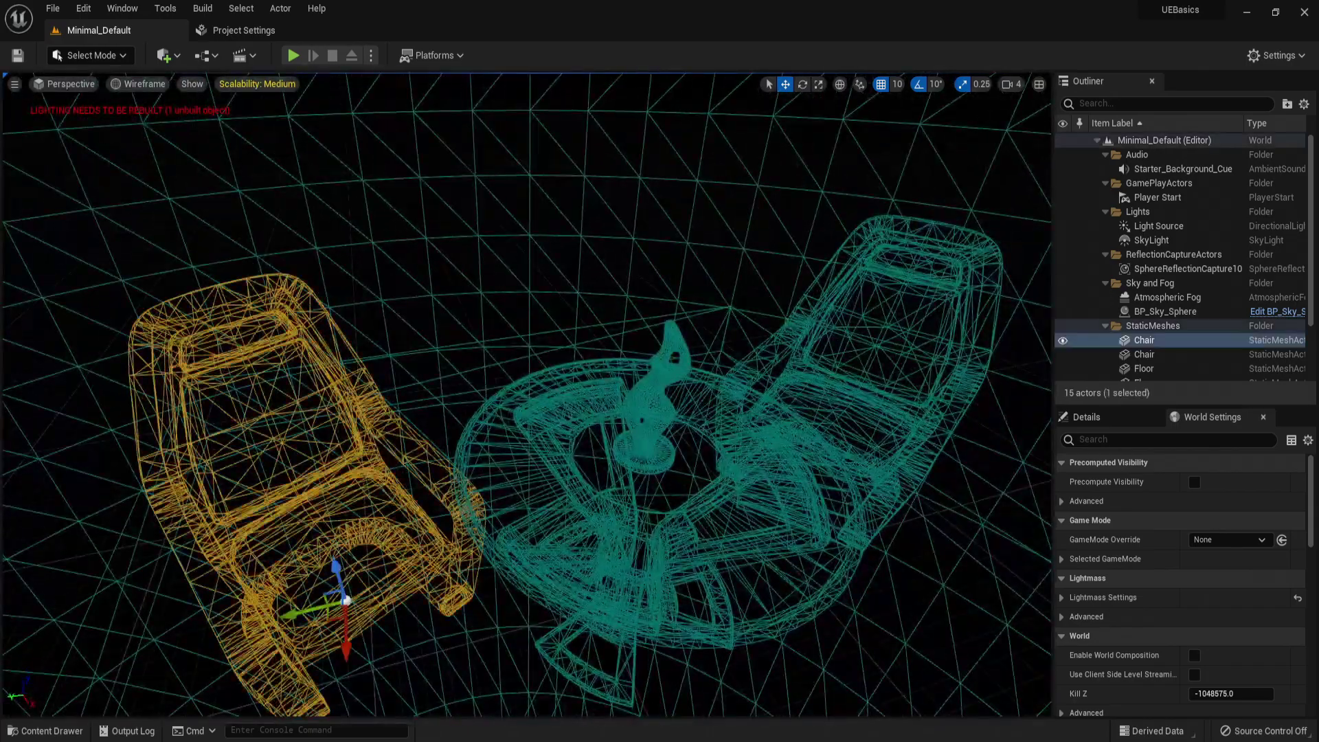
right_click_drag(295, 440, 385, 440)
scroll(526, 395, "down", 5)
- Compare the level in the Lighting Only and Reflections view modes
left_click(122, 86)
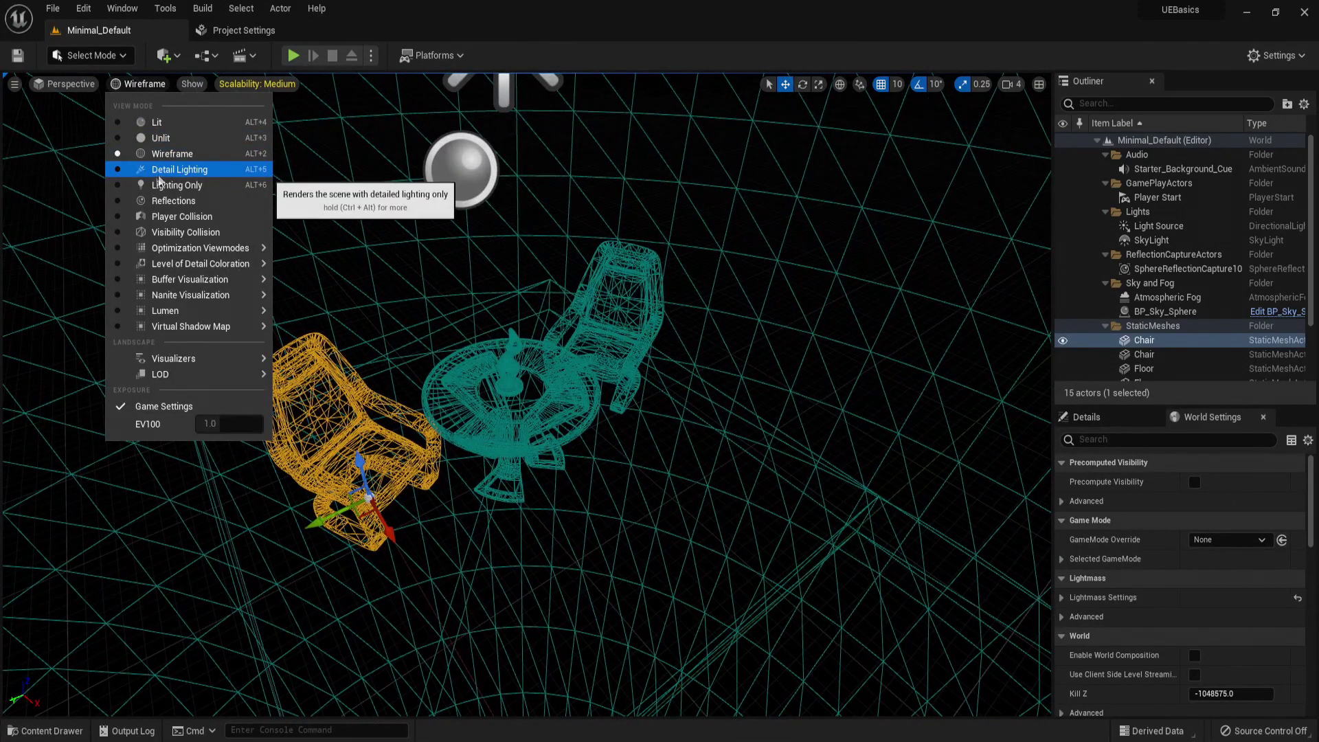
left_click(167, 188)
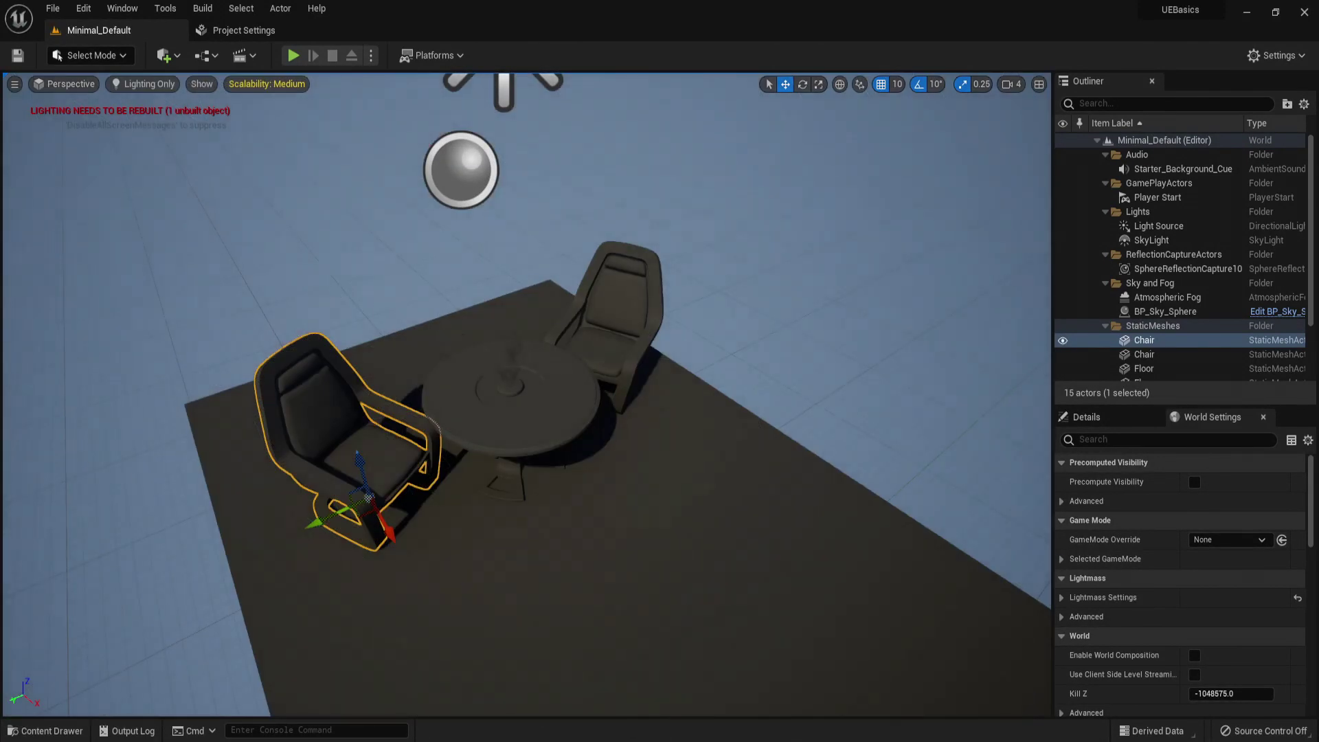
right_click_drag(335, 283, 419, 291)
left_click(136, 86)
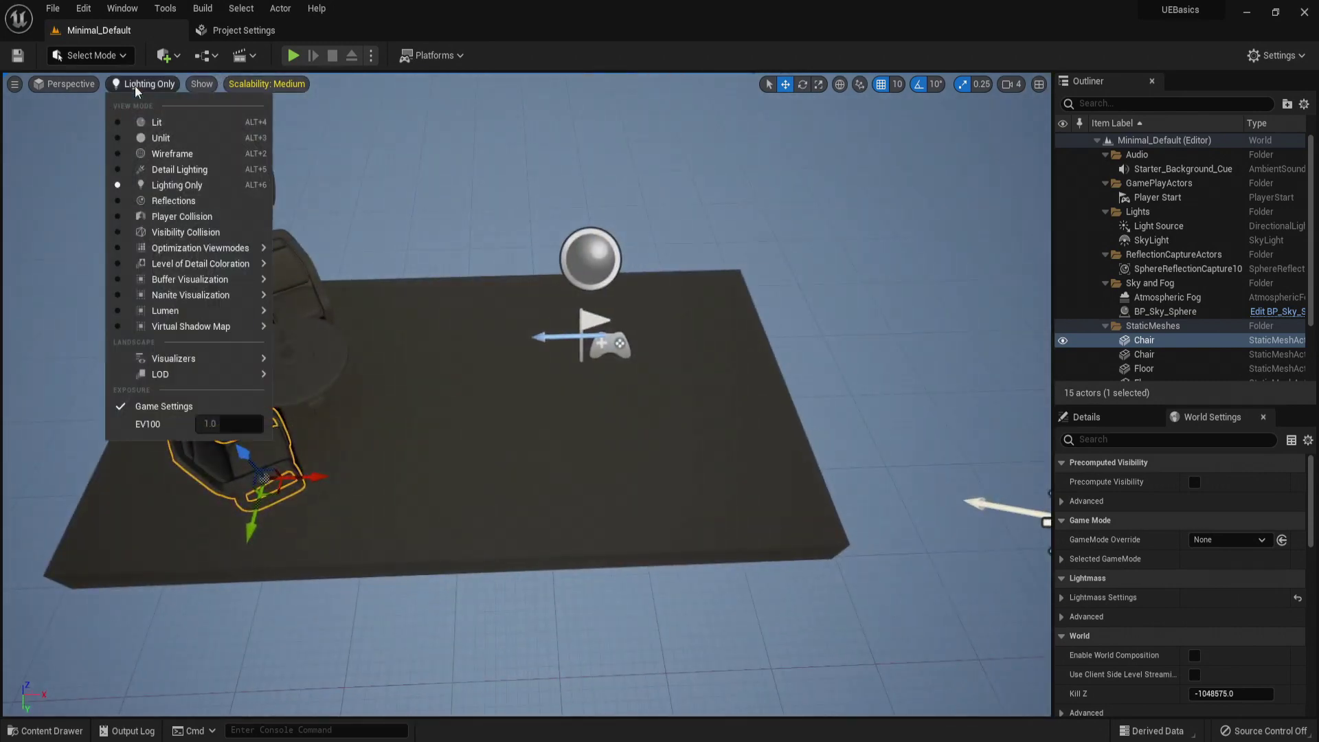
left_click(167, 201)
right_click_drag(167, 200, 59, 56)
right_click_drag(288, 248, 224, 191)
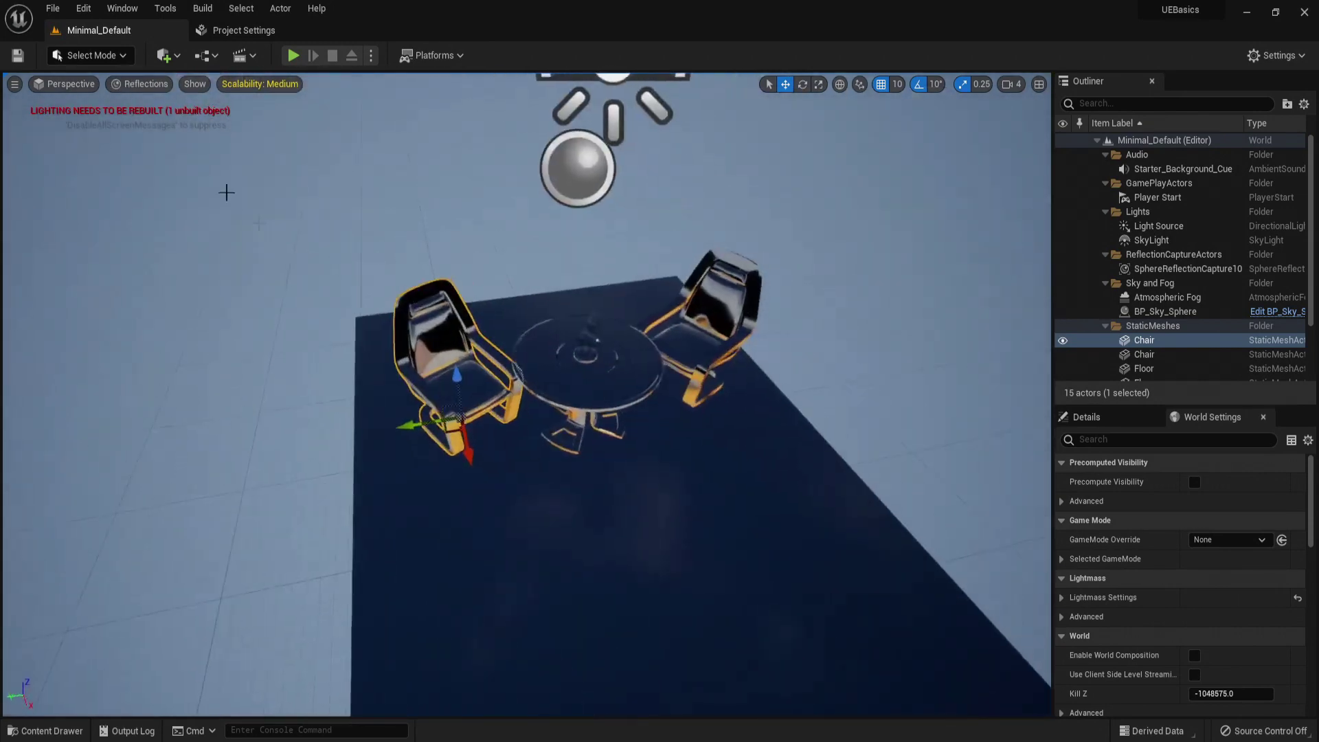
- Return the viewport to the Lit view mode and look over the furniture and the whole floor
left_click(153, 87)
left_click(161, 126)
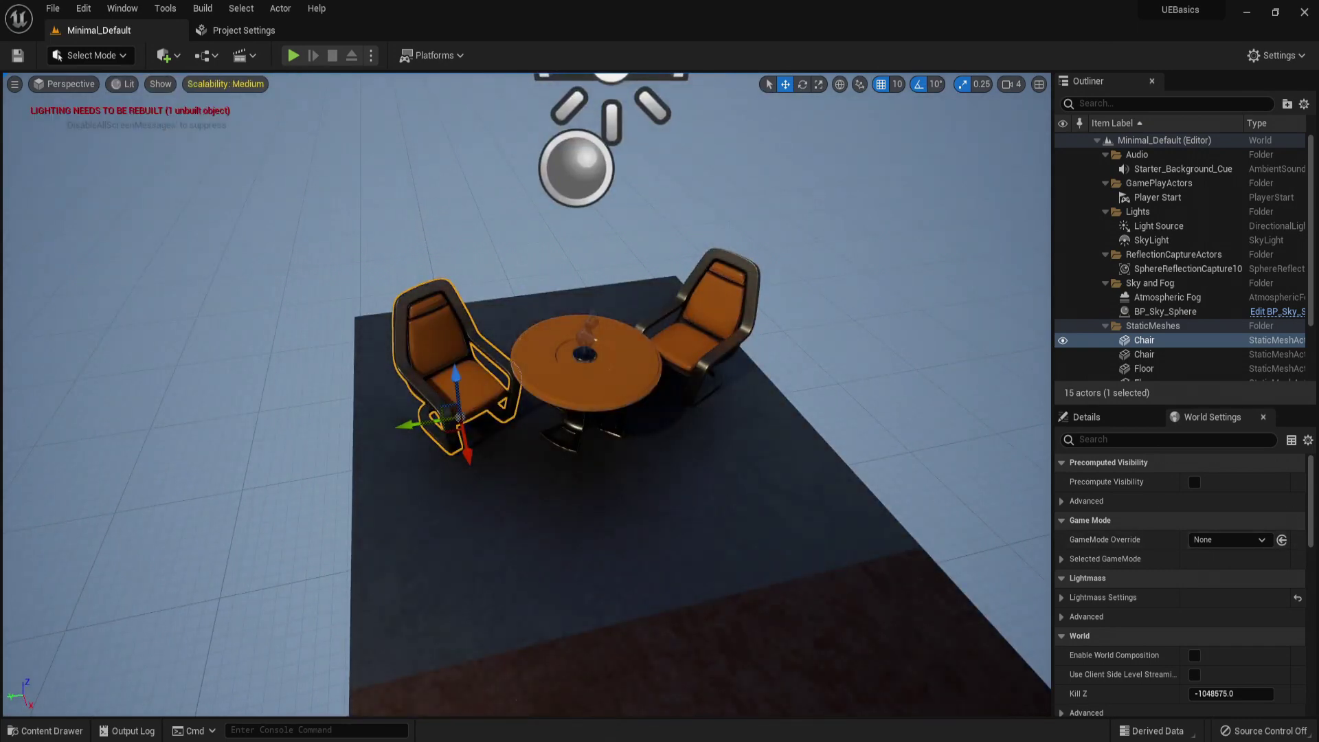
mouse_move(526, 394)
right_mouse_down()
mouse_move(701, 426)
mouse_move(707, 405)
mouse_move(618, 392)
mouse_move(501, 401)
right_mouse_up()
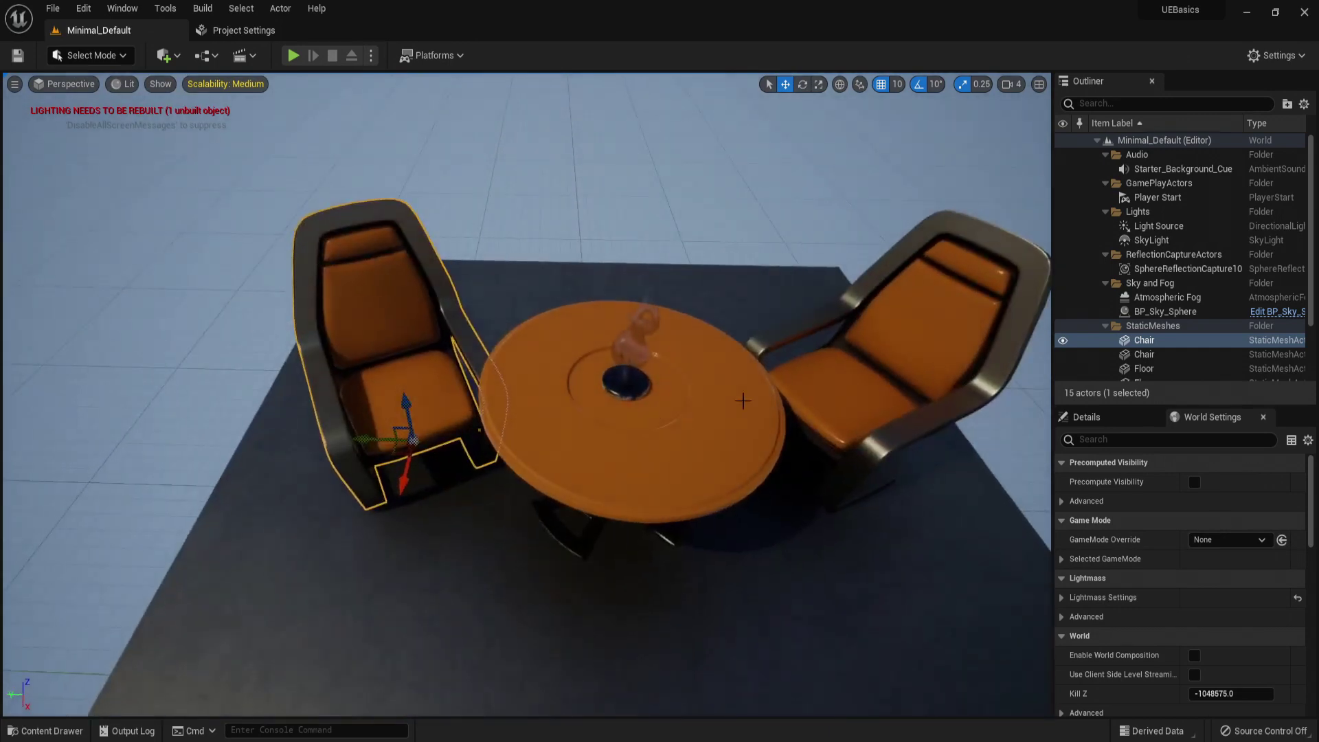
left_click(126, 81)
left_click(130, 125)
right_click_drag(604, 357, 577, 342)
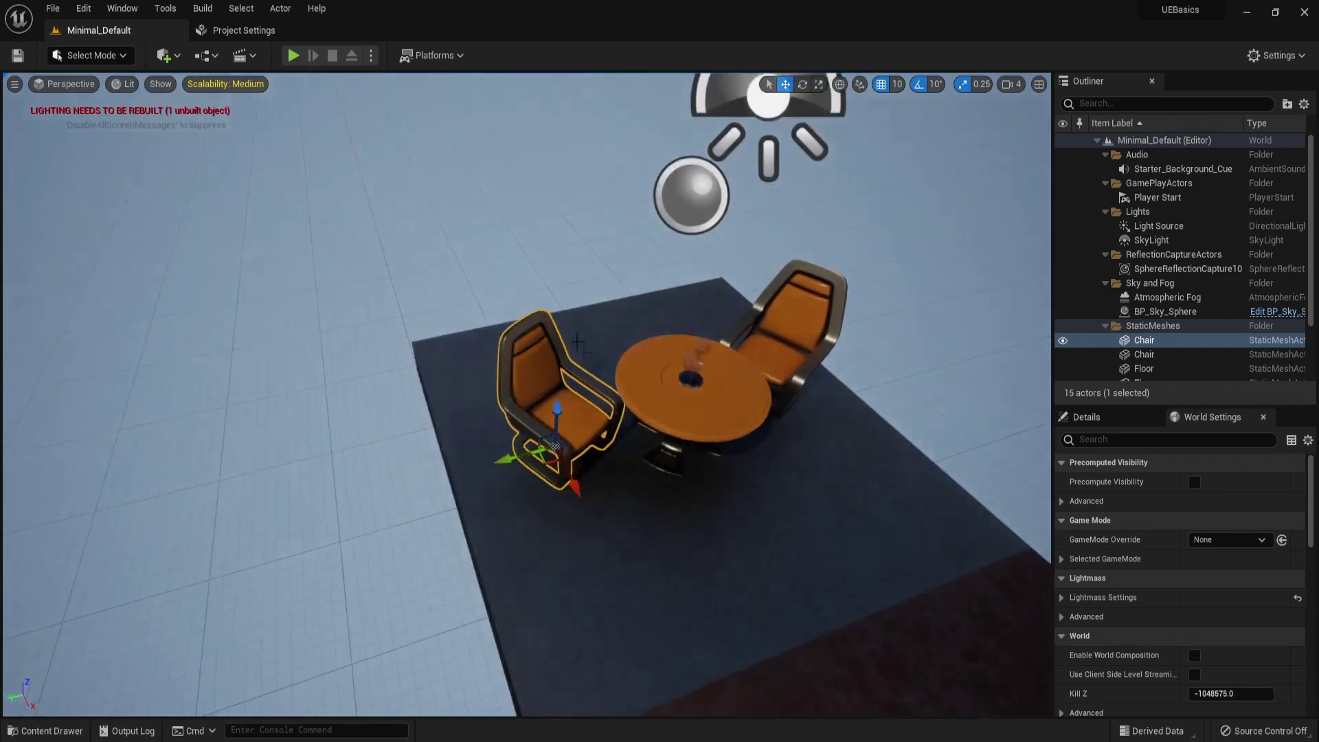
right_click_drag(765, 463, 765, 421)
key("s")
key("w")
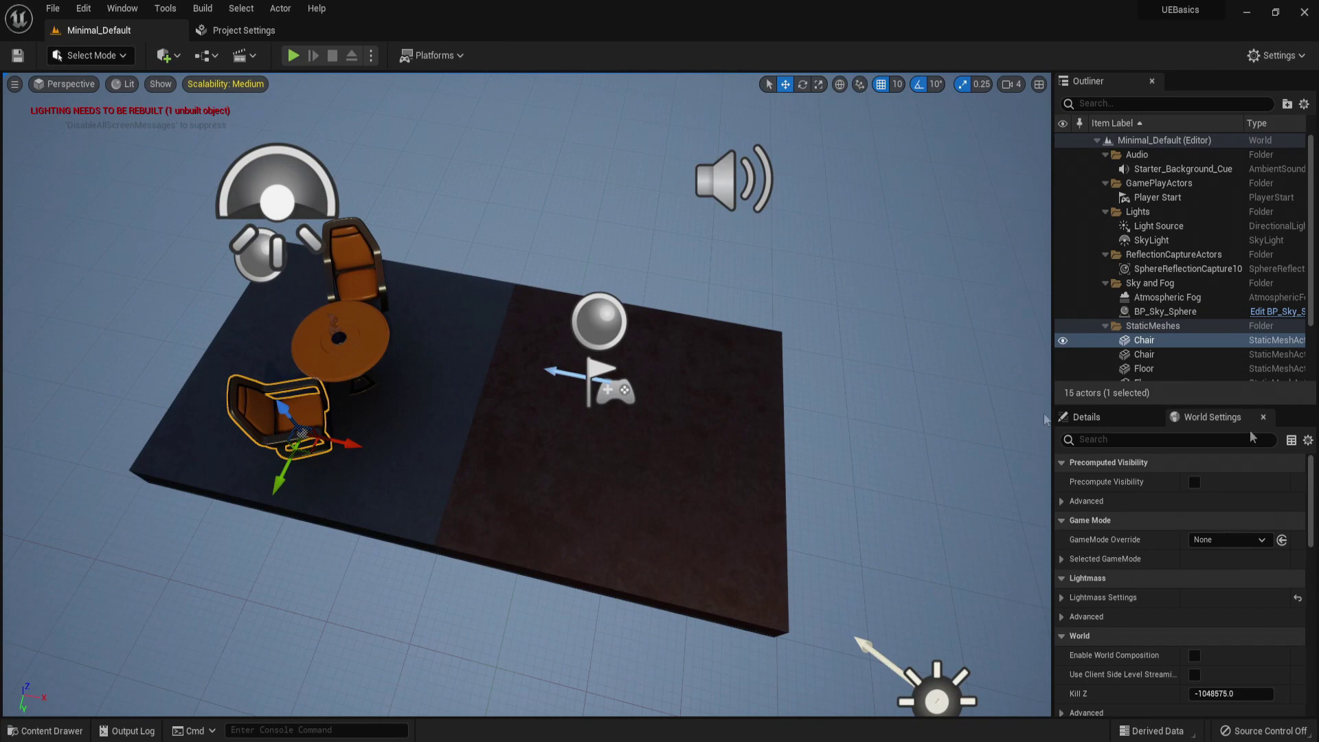
- Review the viewport's show flags and select the table and chairs one by one to identify the static meshes
left_click(160, 83)
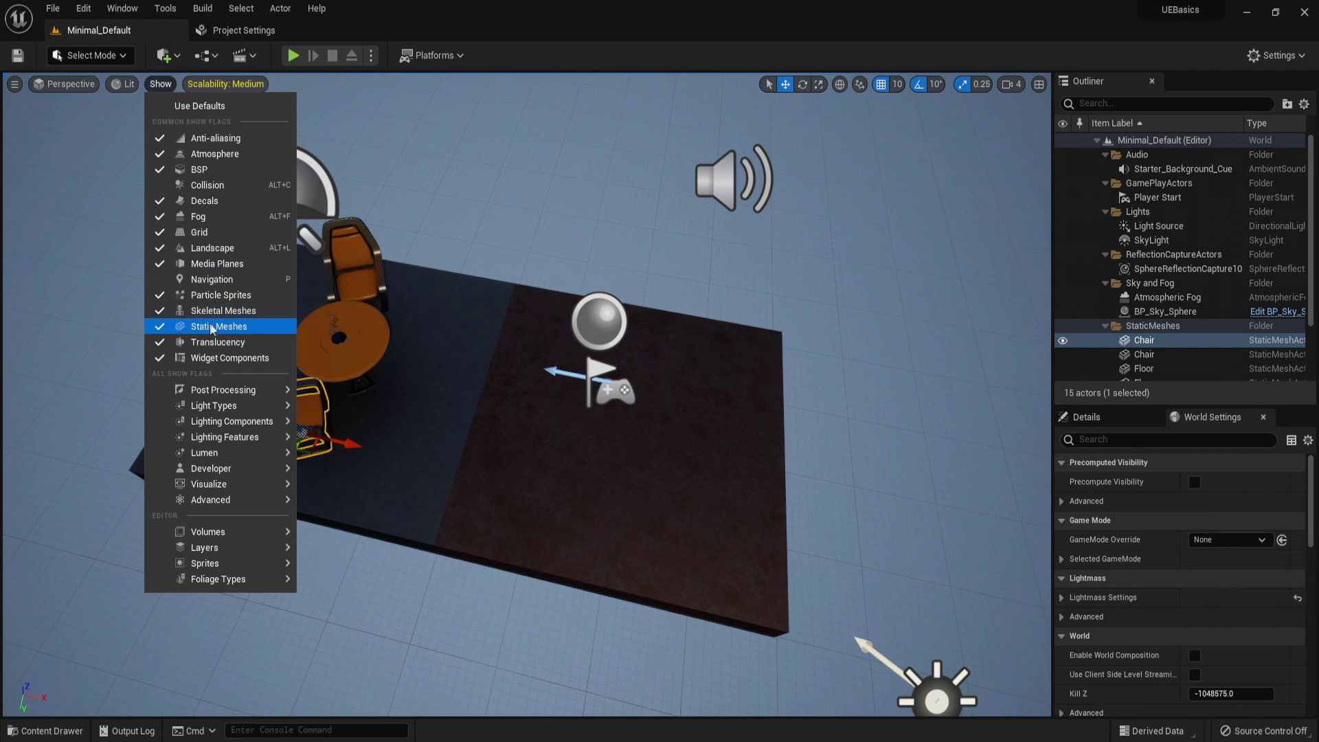
left_click(359, 223)
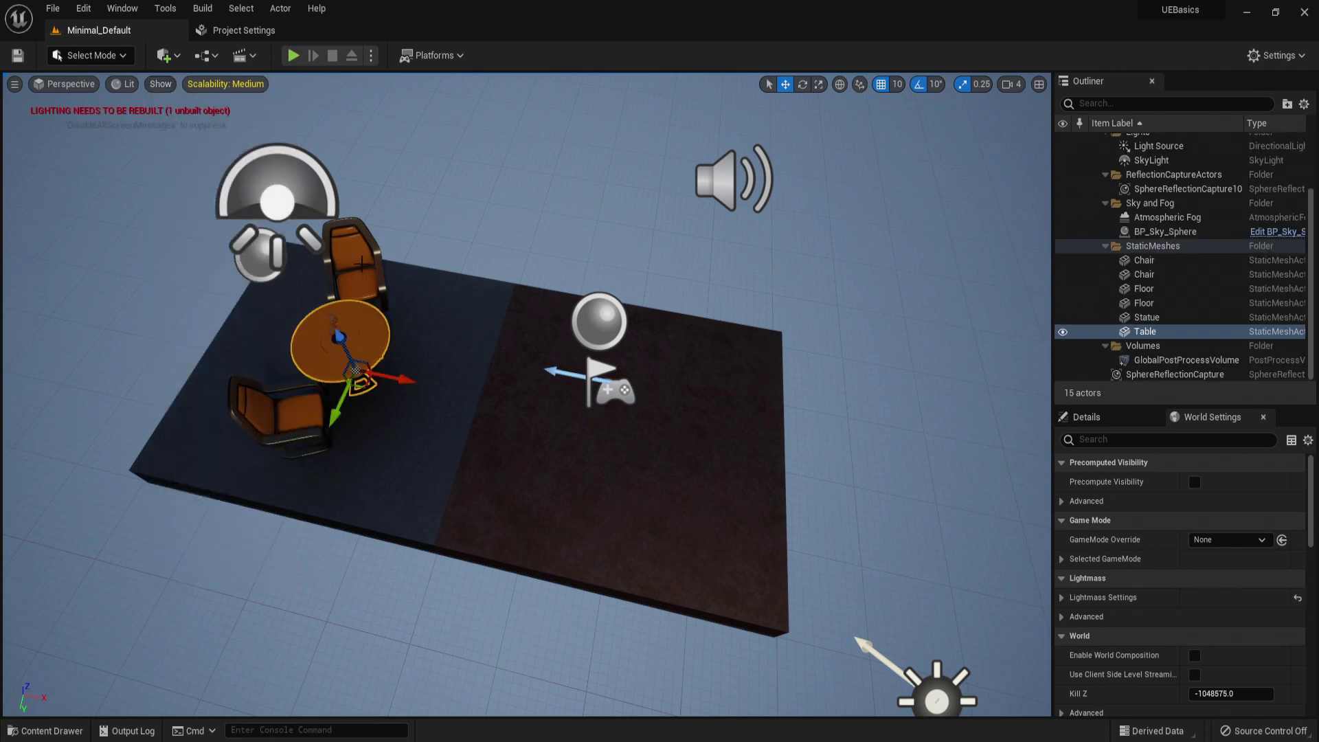
left_click(303, 418)
left_click(325, 348)
left_click(347, 282)
left_click(269, 359)
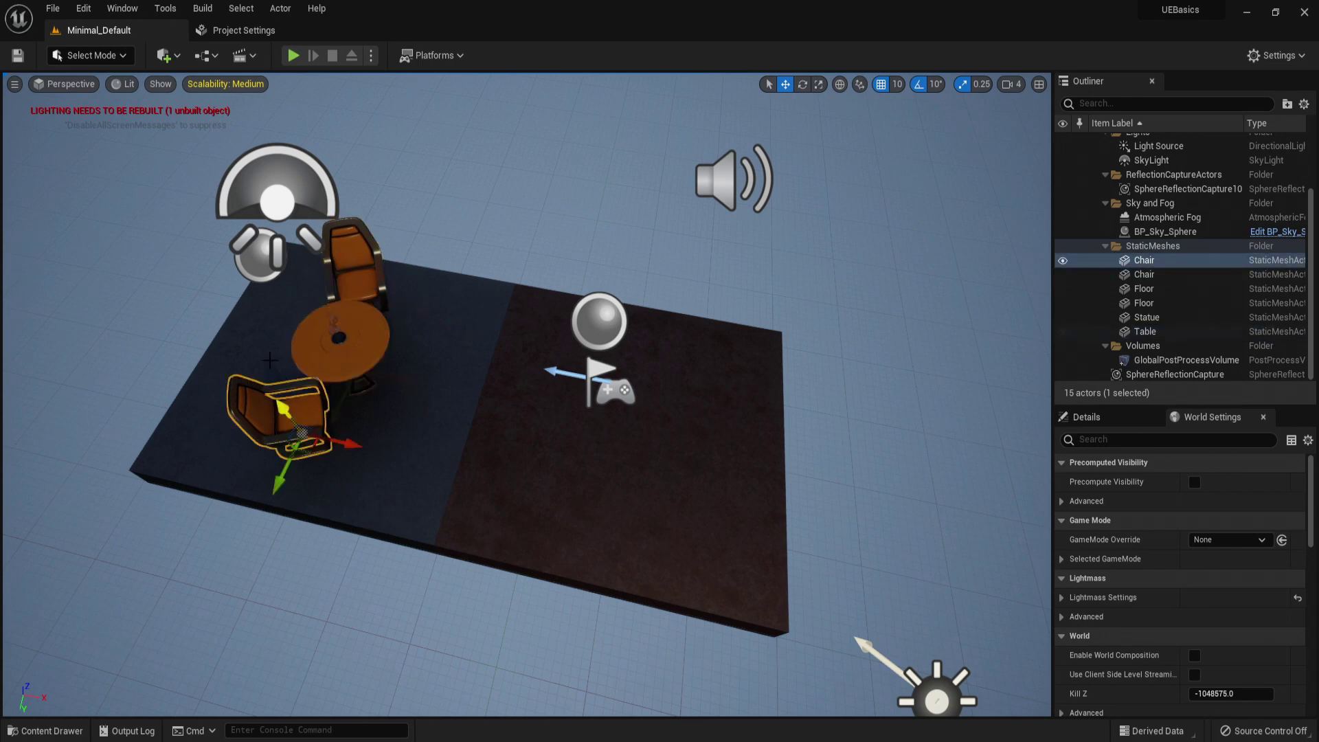
- Hide the static meshes with their show flag and look around the remaining actors in the level
left_click(173, 82)
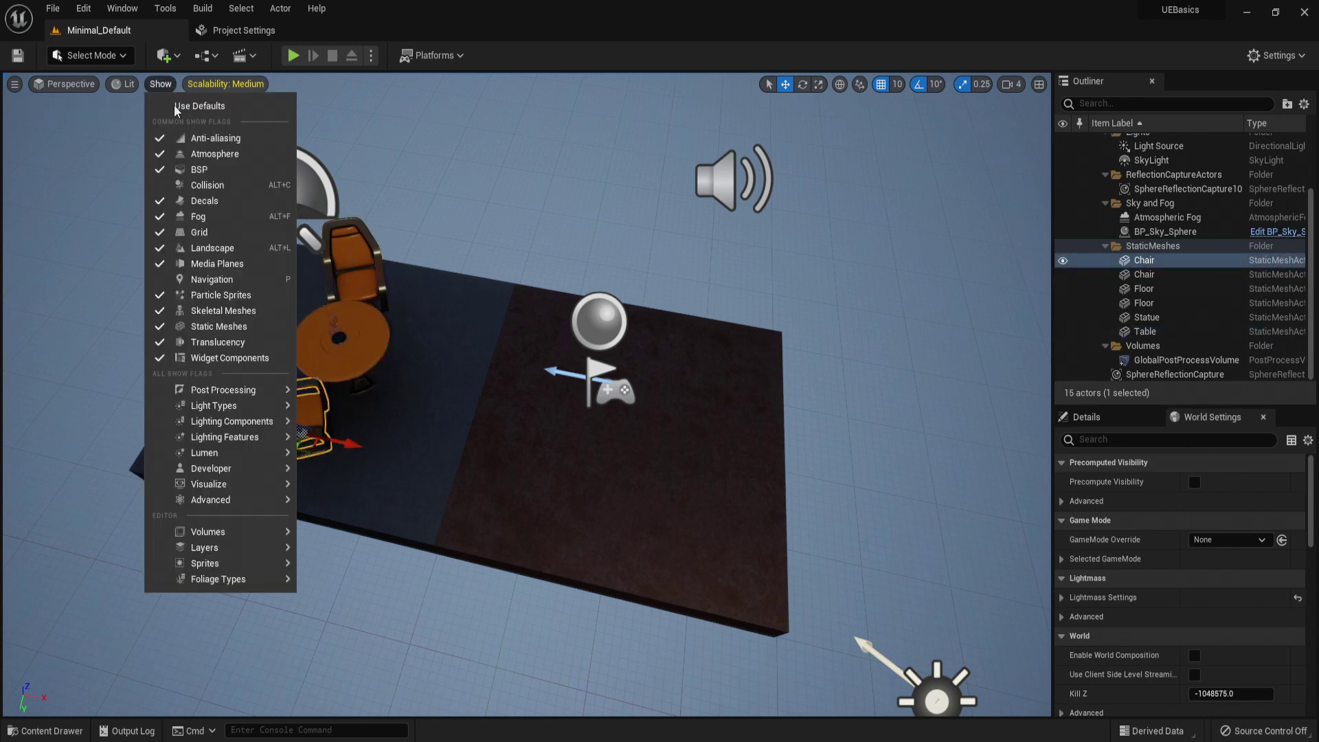
left_click(200, 329)
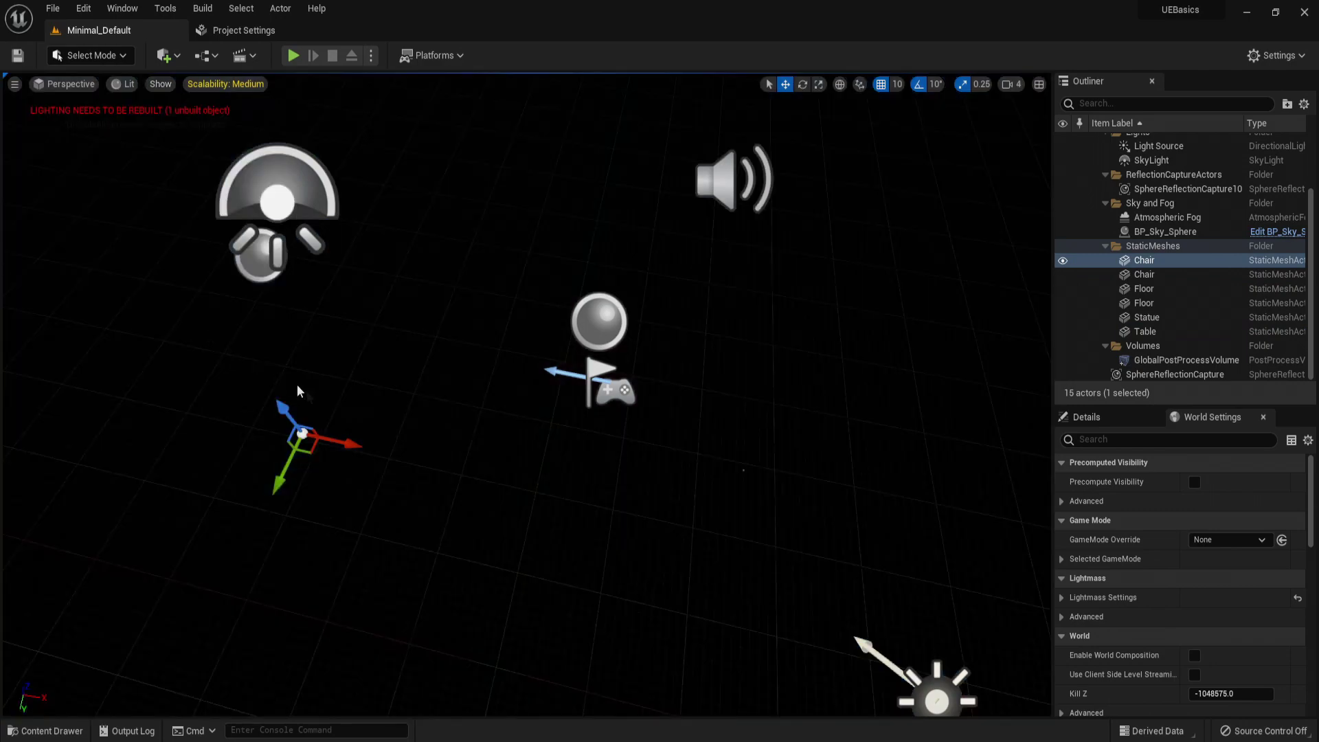
right_click_drag(297, 385, 536, 316)
key("s")
key("a")
key("w")
right_click_drag(138, 158, 138, 154)
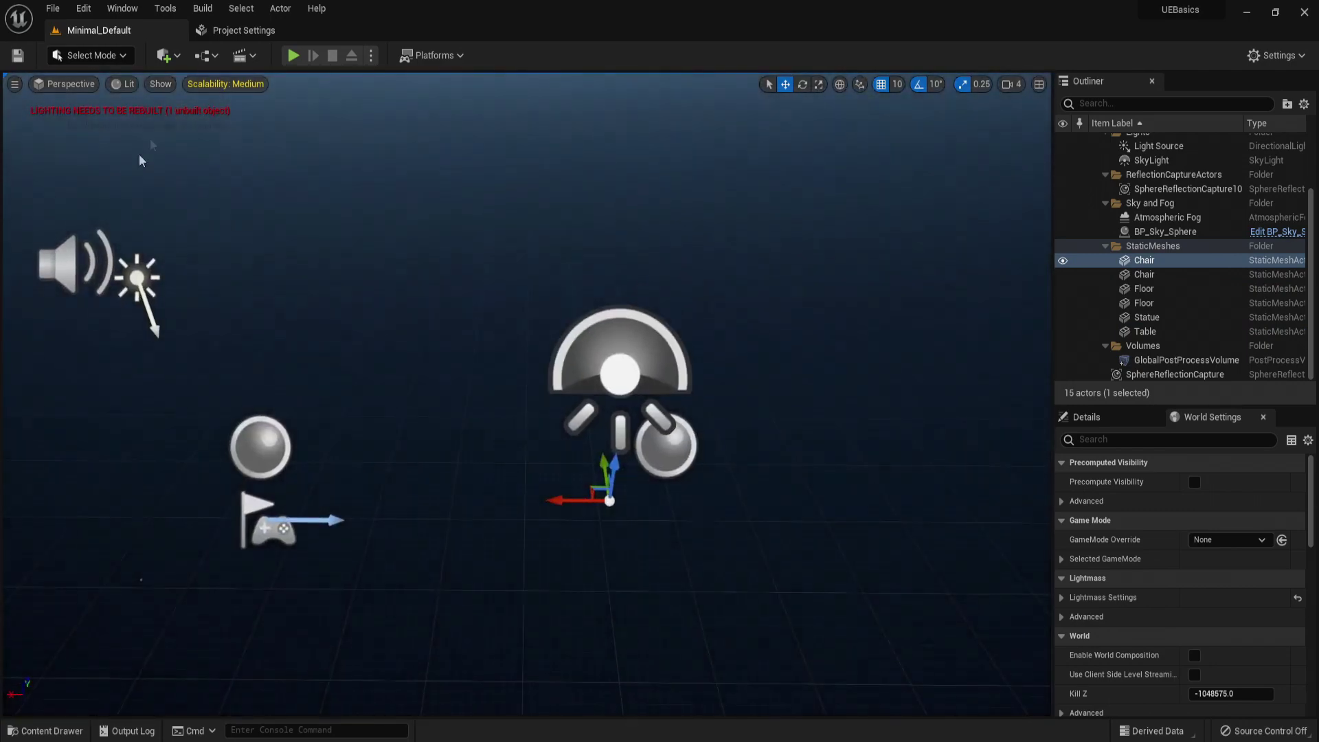
- Turn the Static Meshes show flag back on and look over the whole level
left_click(157, 83)
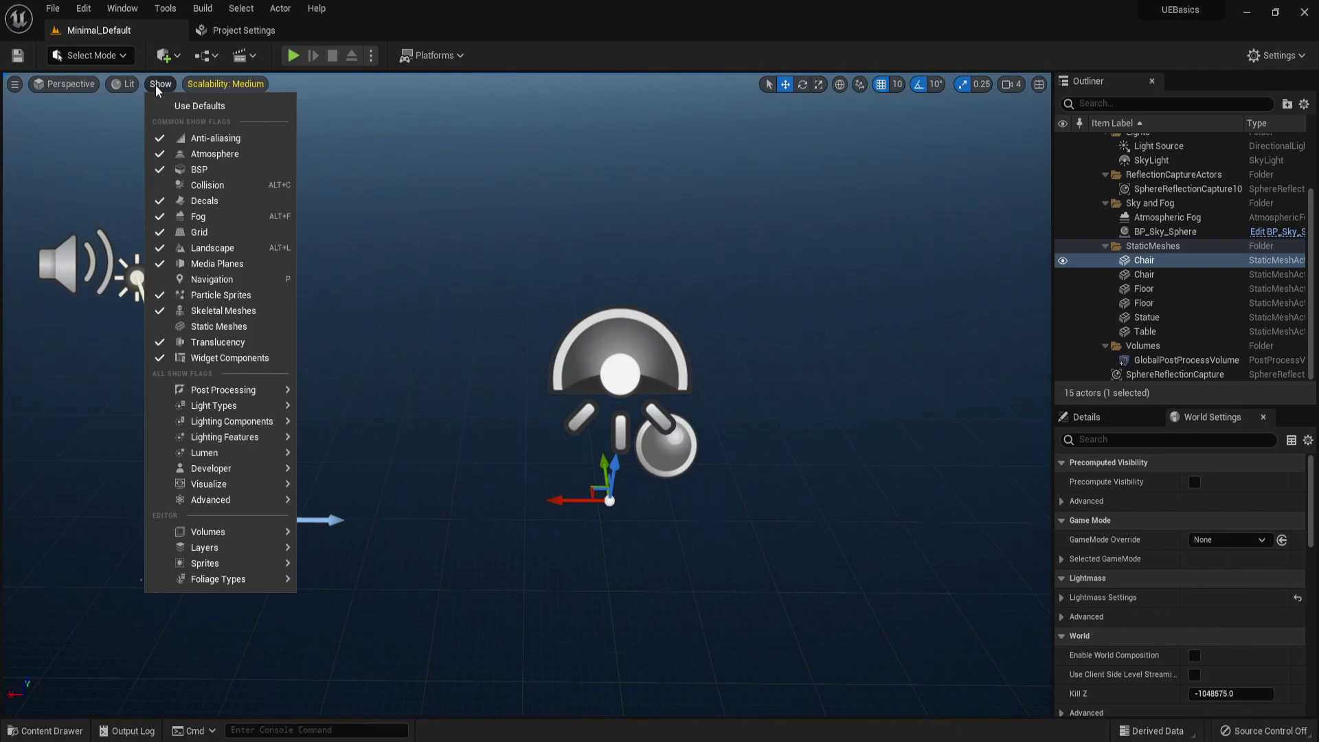
left_click(198, 327)
right_click_drag(197, 327, 213, 371)
right_click_drag(138, 355, 125, 322)
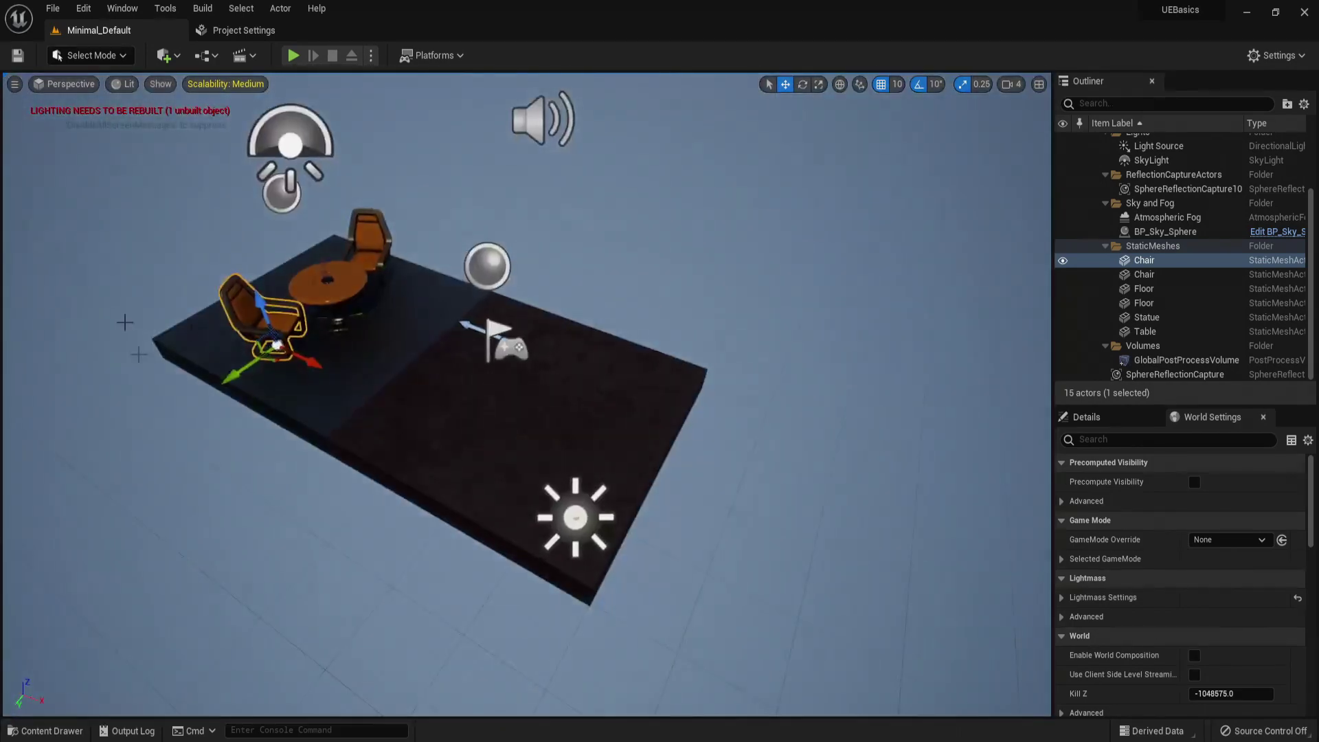
- Check the Static Meshes show flag and select the table and both chairs in turn in the level
left_click(160, 84)
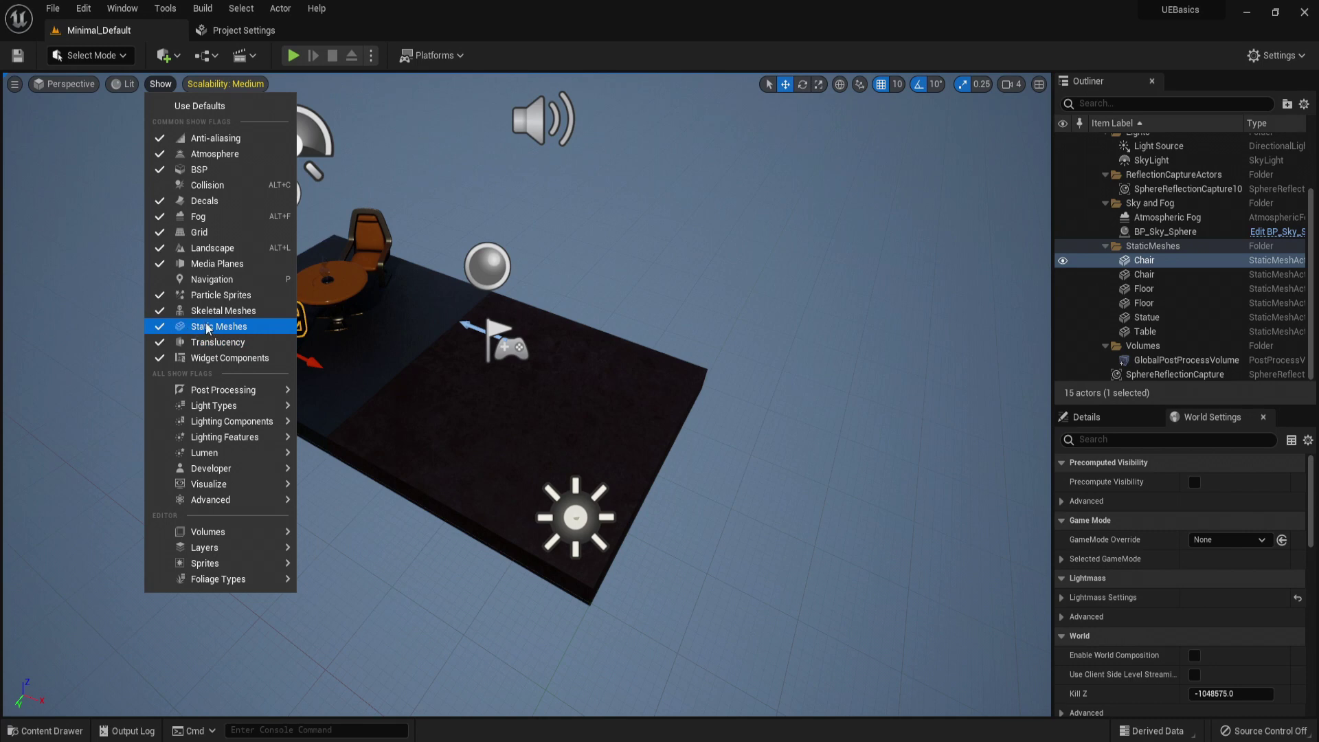
left_click(338, 294)
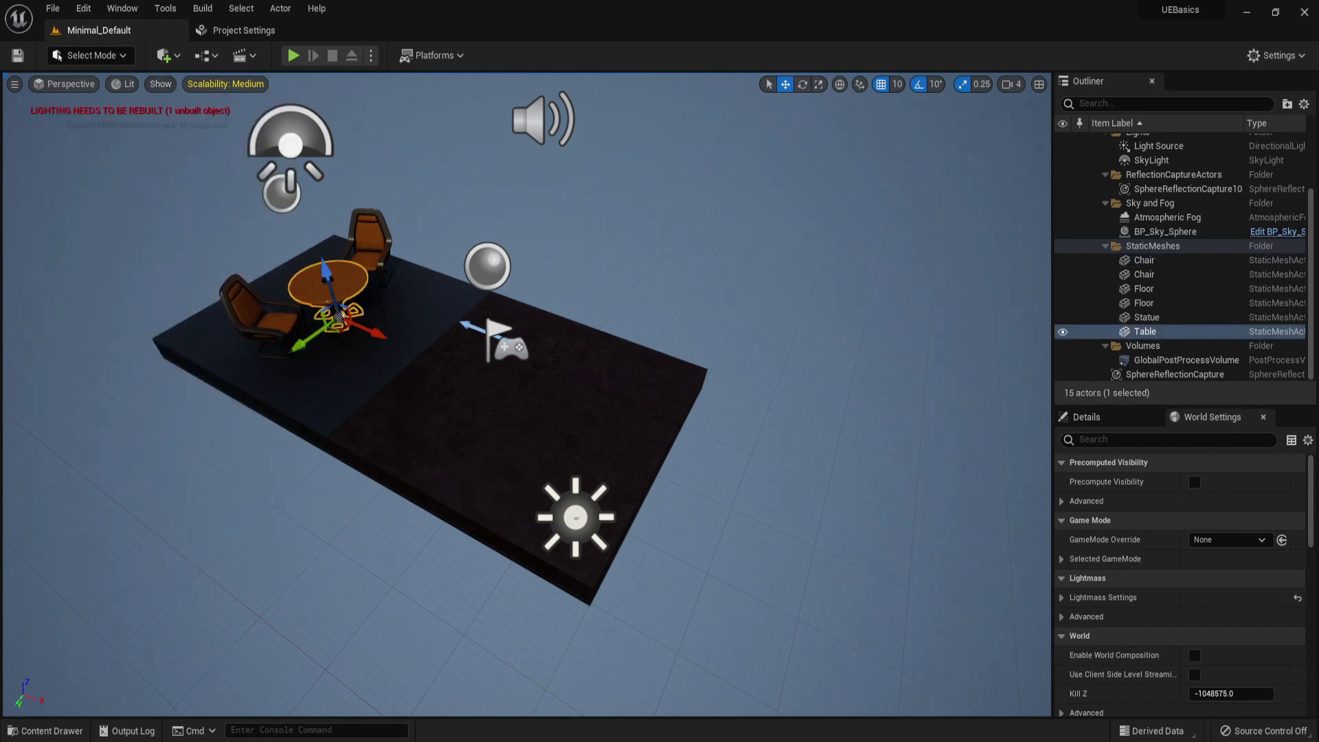
left_click(368, 245)
left_click(284, 315)
left_click(308, 277)
right_click_drag(308, 277, 234, 278)
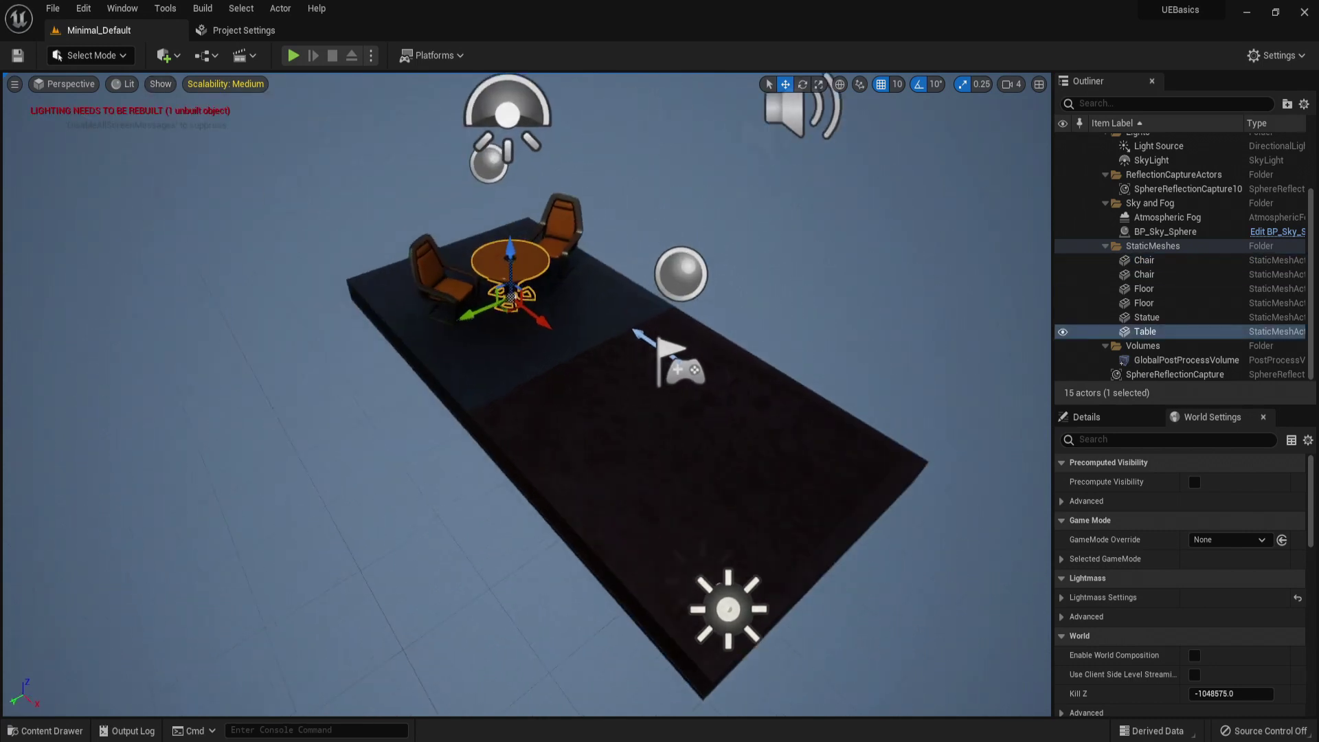
- Select the chair at the near side of the table and focus the viewport on it
left_click(527, 359)
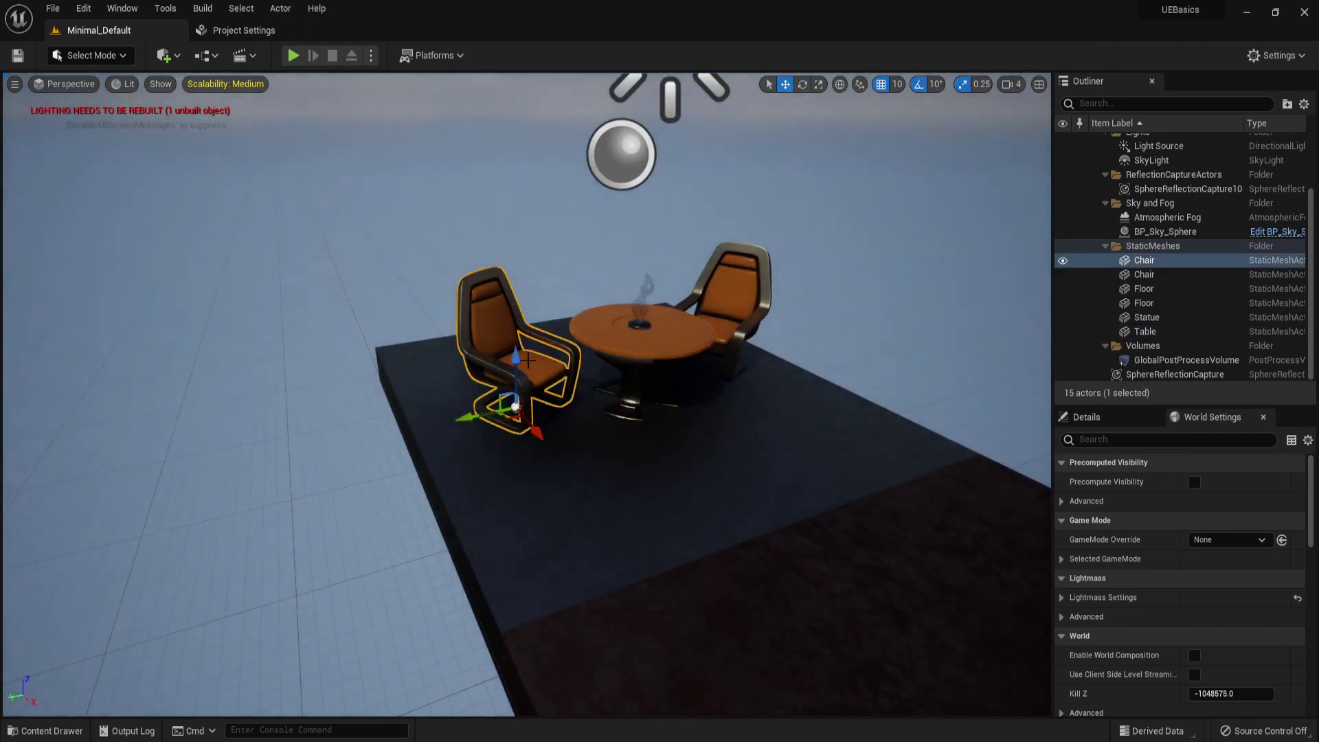
key("f")
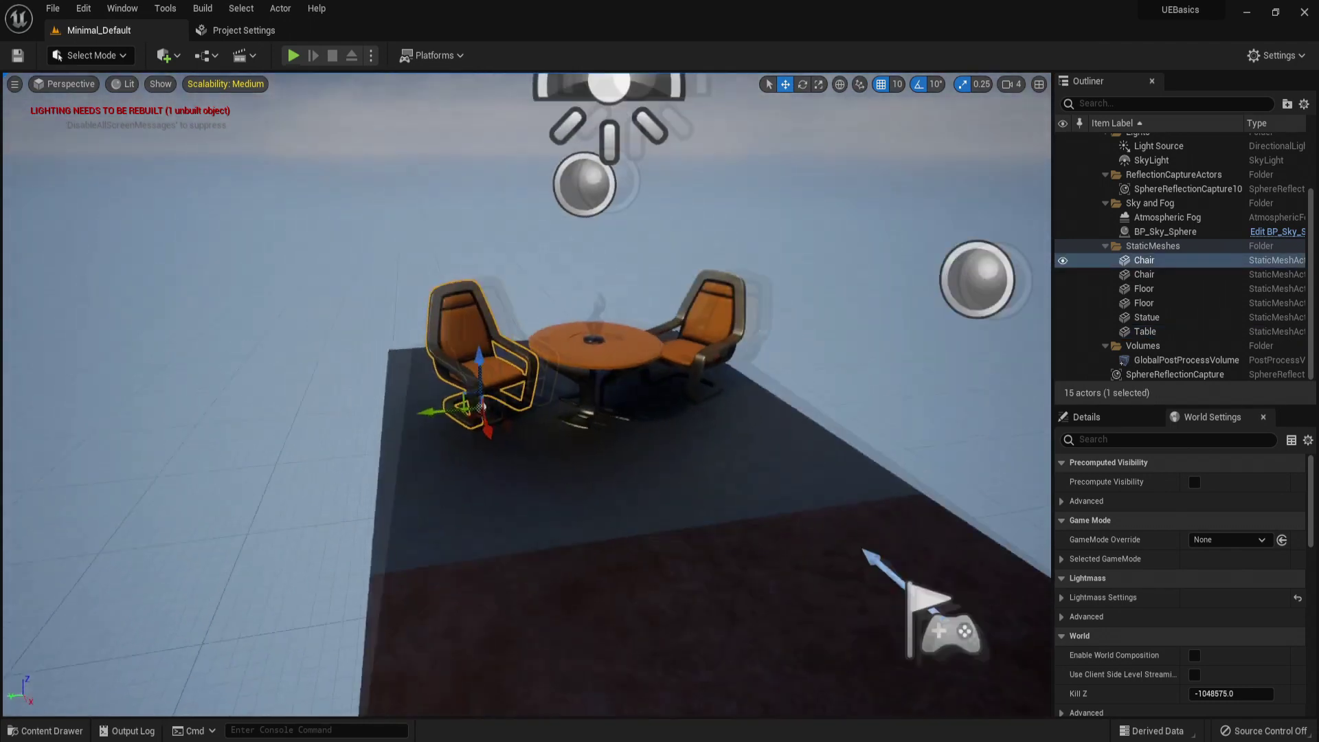
key("f")
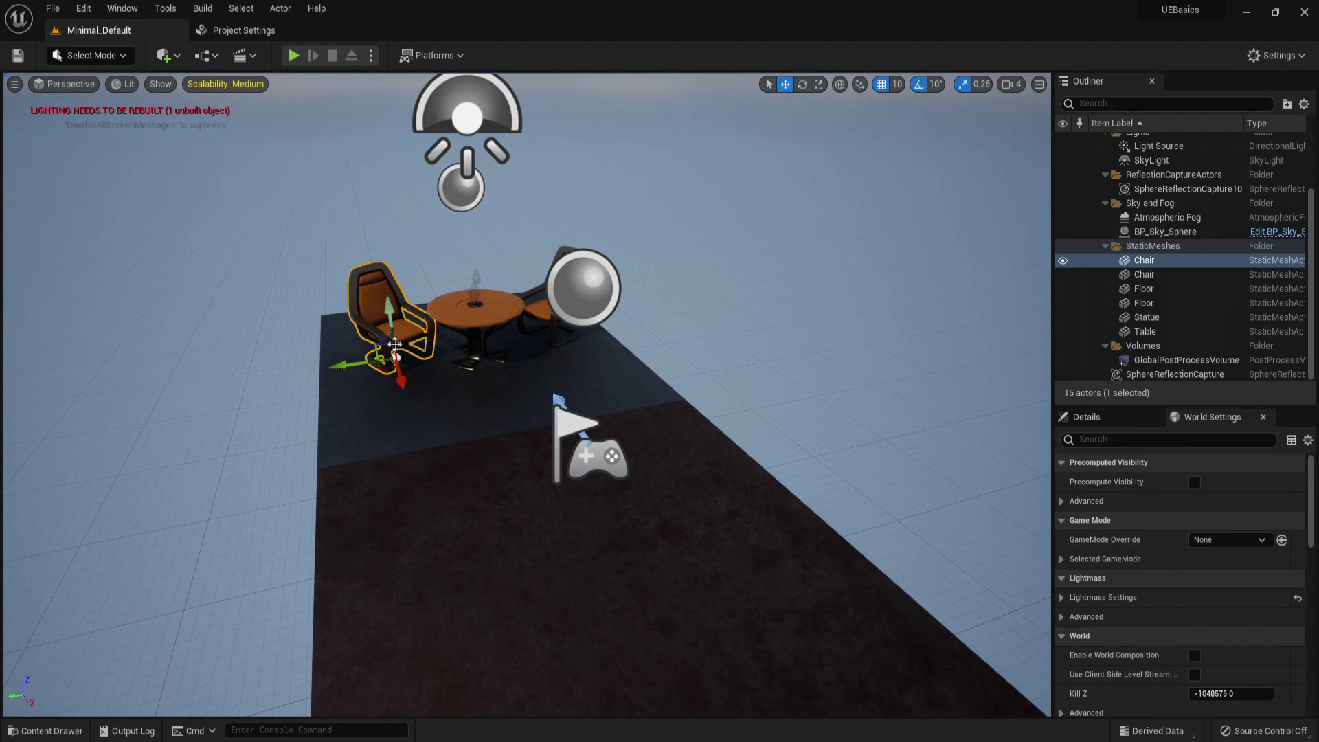
key("f")
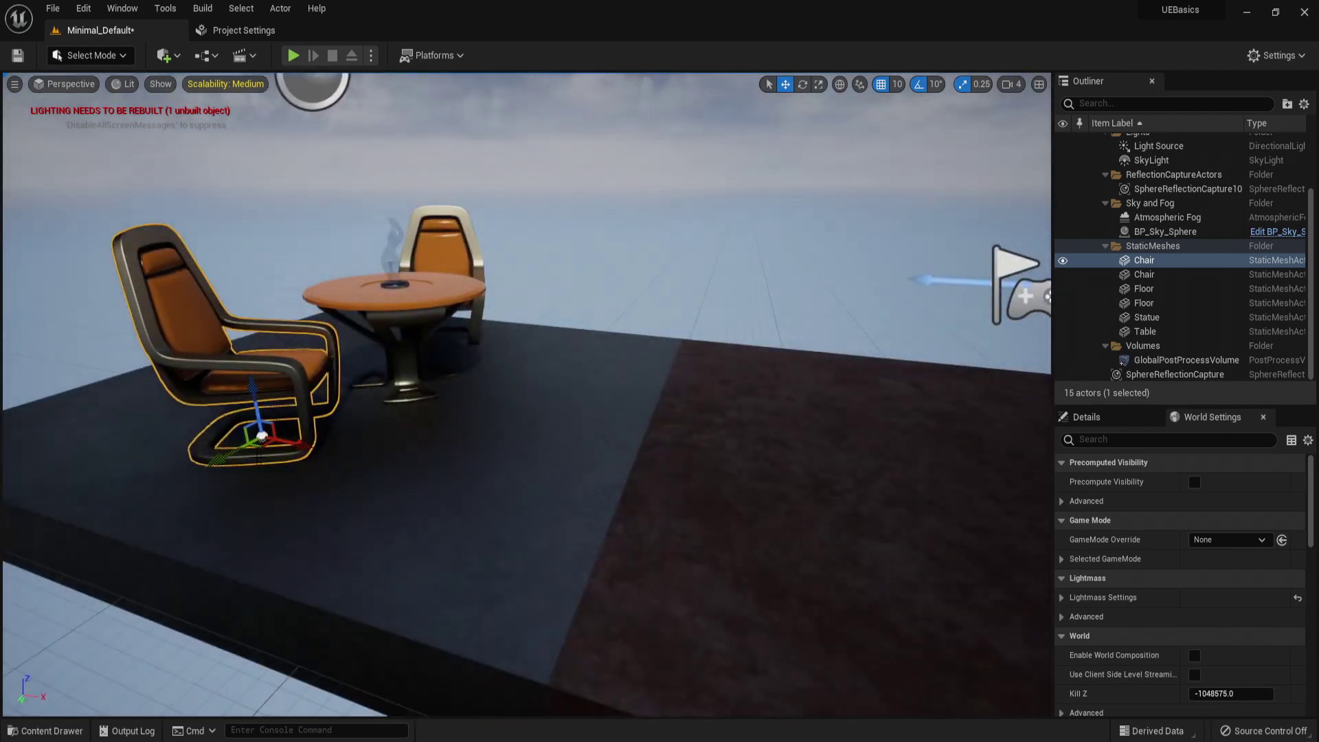
- Move the selected chair along its different axes and set it down on the dark floor beside the table
left_click_drag(296, 447, 431, 505)
mouse_move(450, 447)
left_mouse_down()
mouse_move(450, 427)
mouse_move(452, 464)
mouse_move(454, 435)
left_mouse_up()
left_click_drag(490, 500, 305, 448)
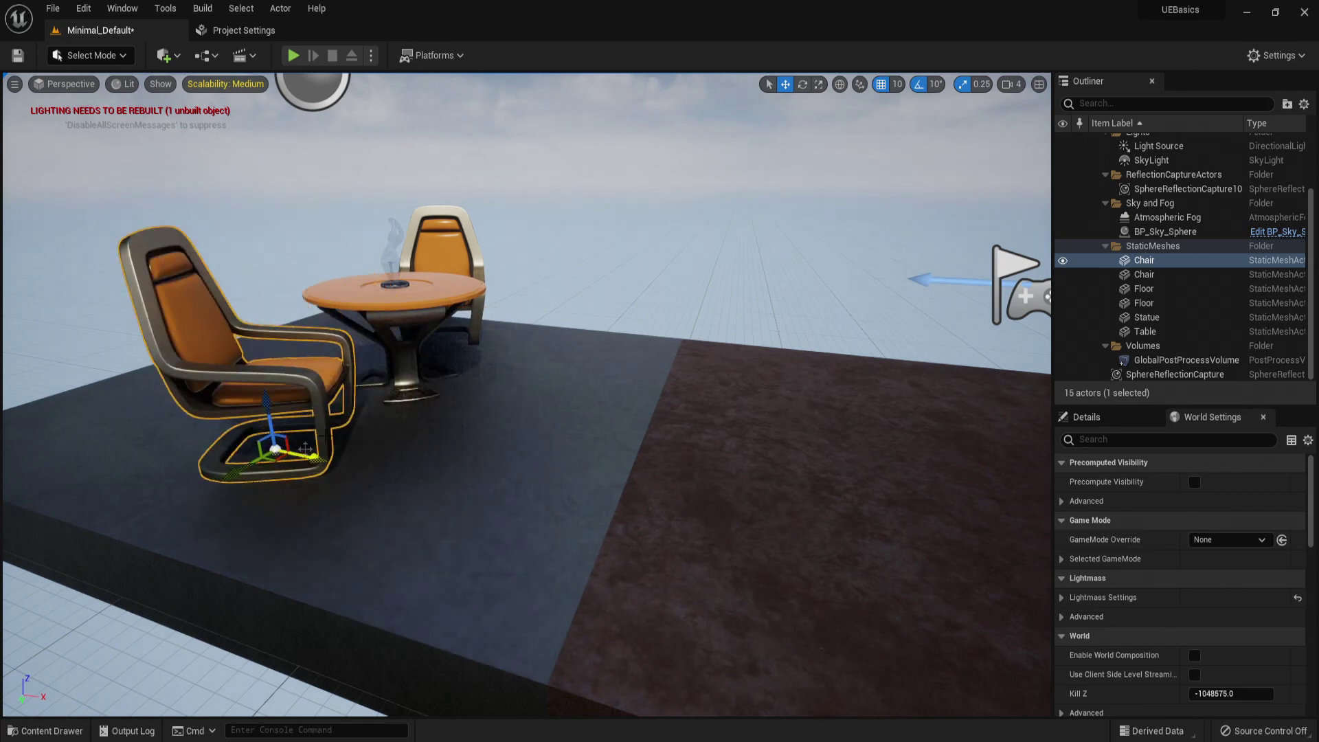
- Rotate the selected chair about its different axes with the Rotate tool, using 10° snapping
left_click(801, 88)
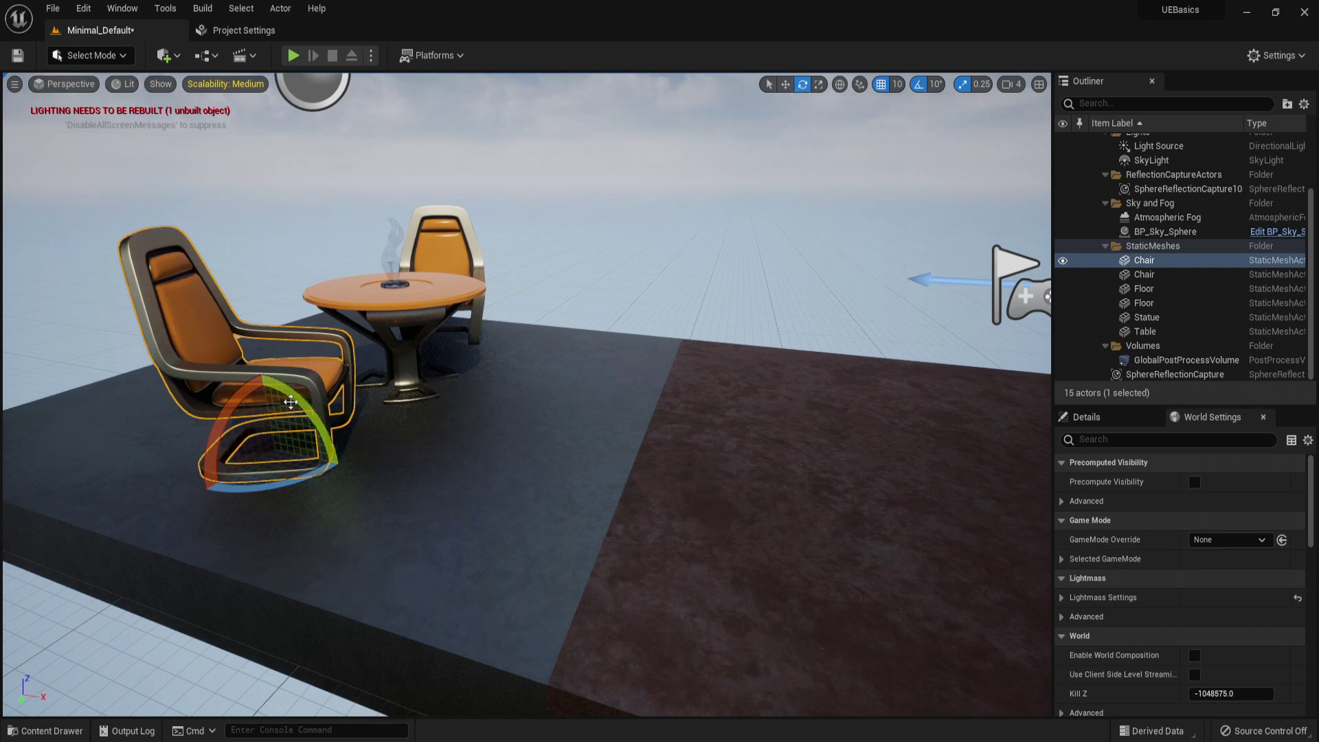
mouse_move(341, 466)
left_mouse_down()
mouse_move(277, 530)
mouse_move(336, 510)
mouse_move(336, 453)
left_mouse_up()
left_click_drag(230, 405, 268, 378)
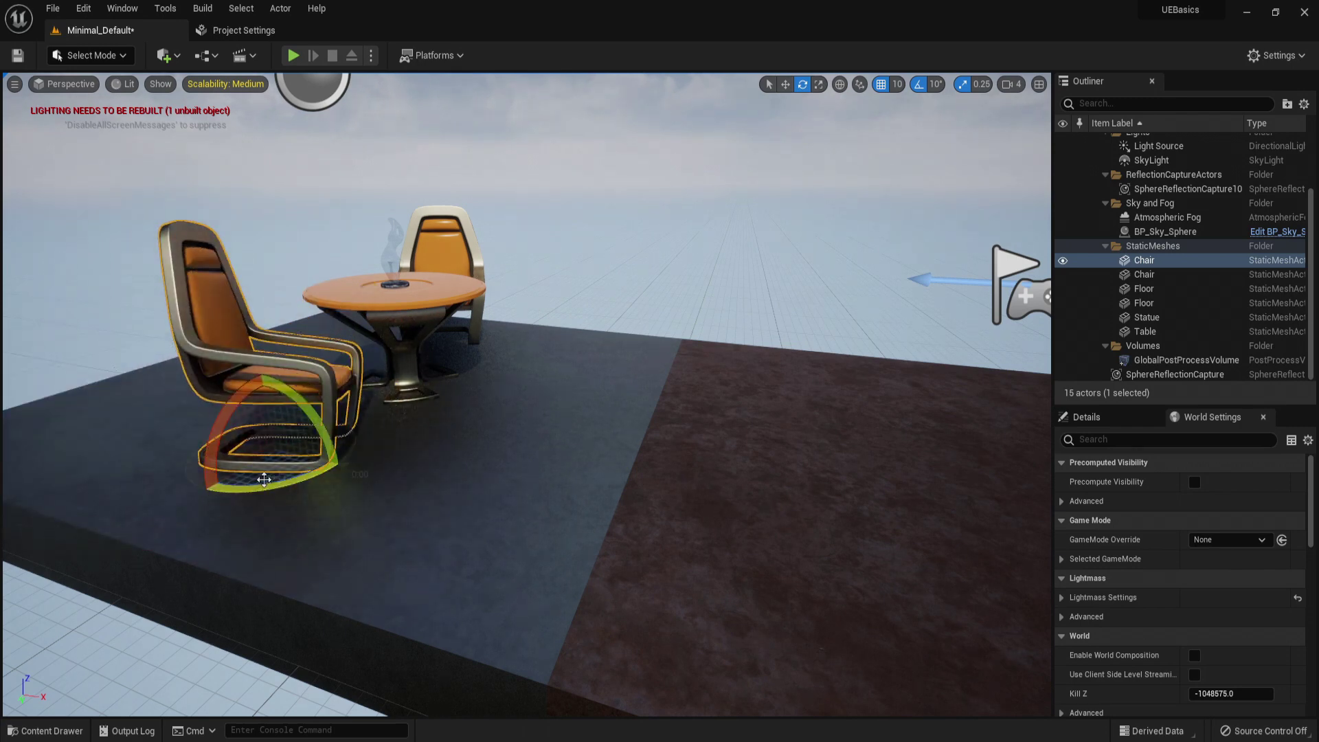
left_click_drag(265, 483, 212, 448)
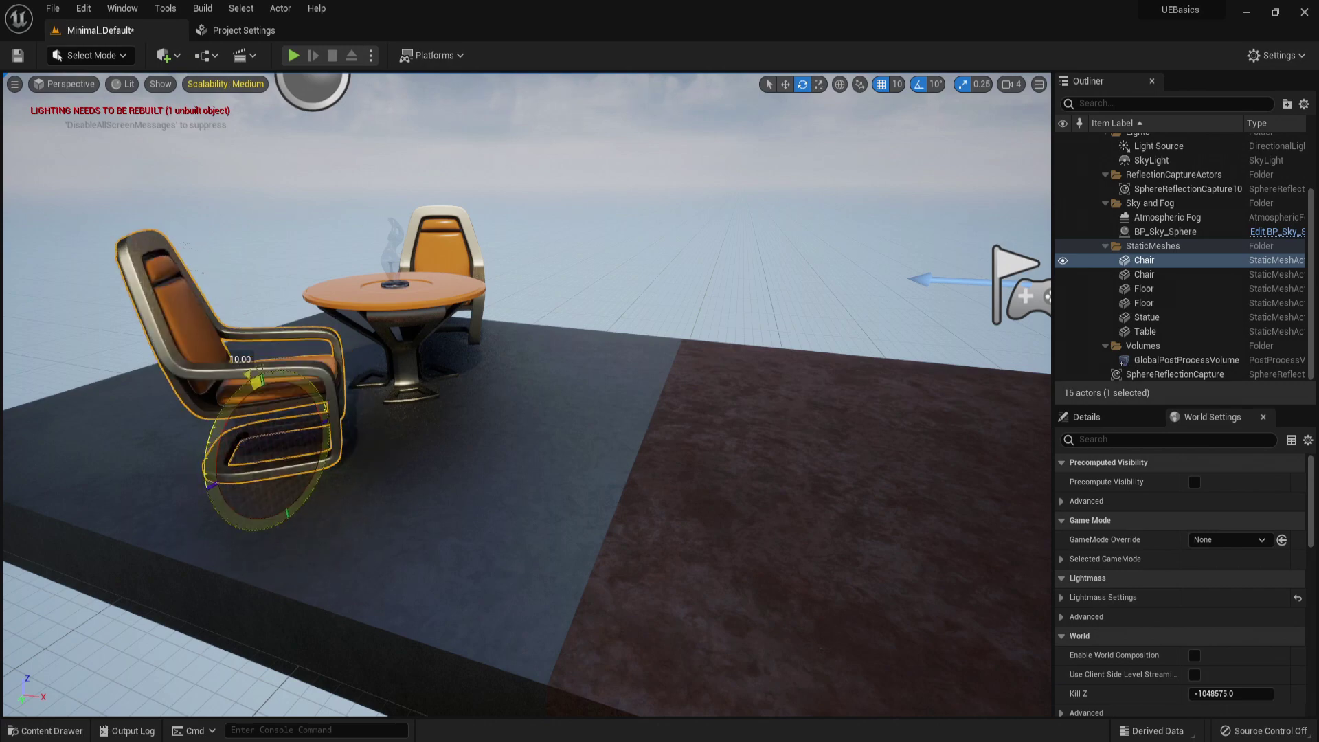
- Scale the chair up uniformly on all axes, shrink it back to match the other chair and focus on it
left_click(819, 84)
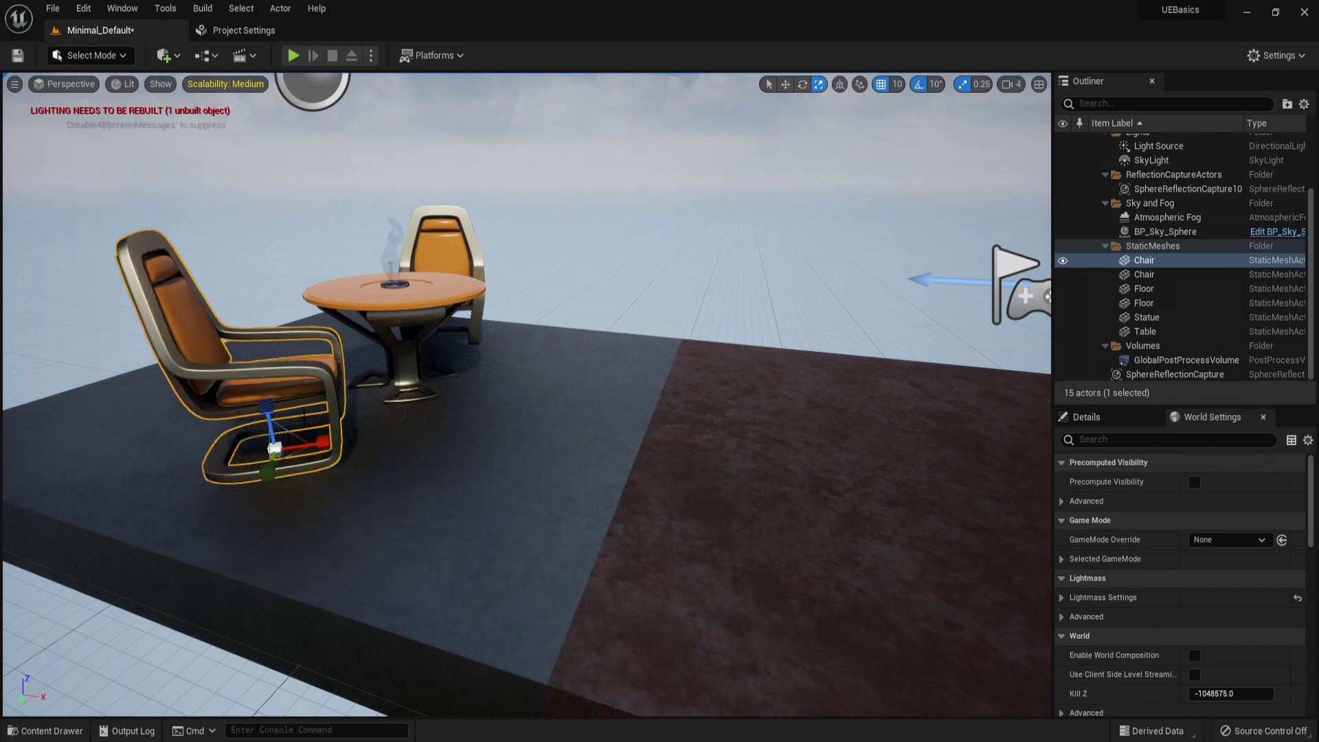
left_click_drag(274, 448, 284, 440)
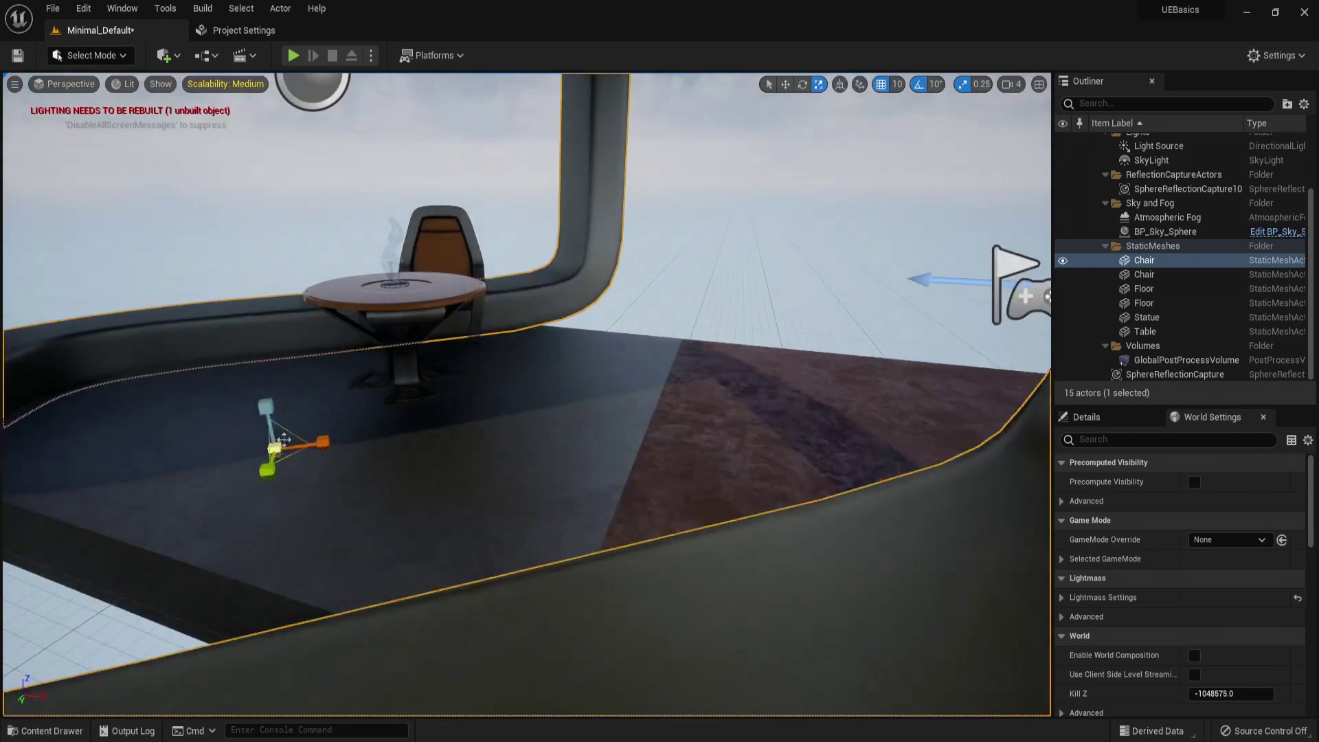
key("f")
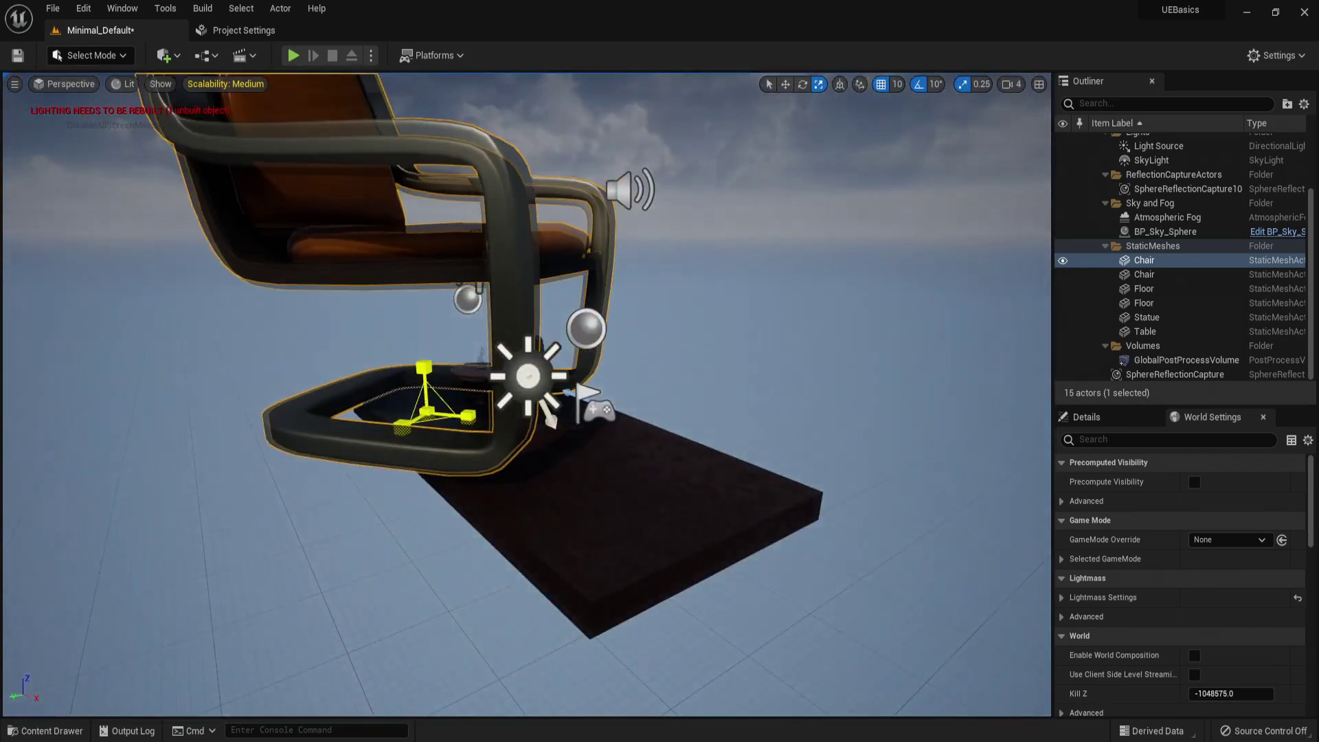
left_click_drag(427, 412, 415, 423)
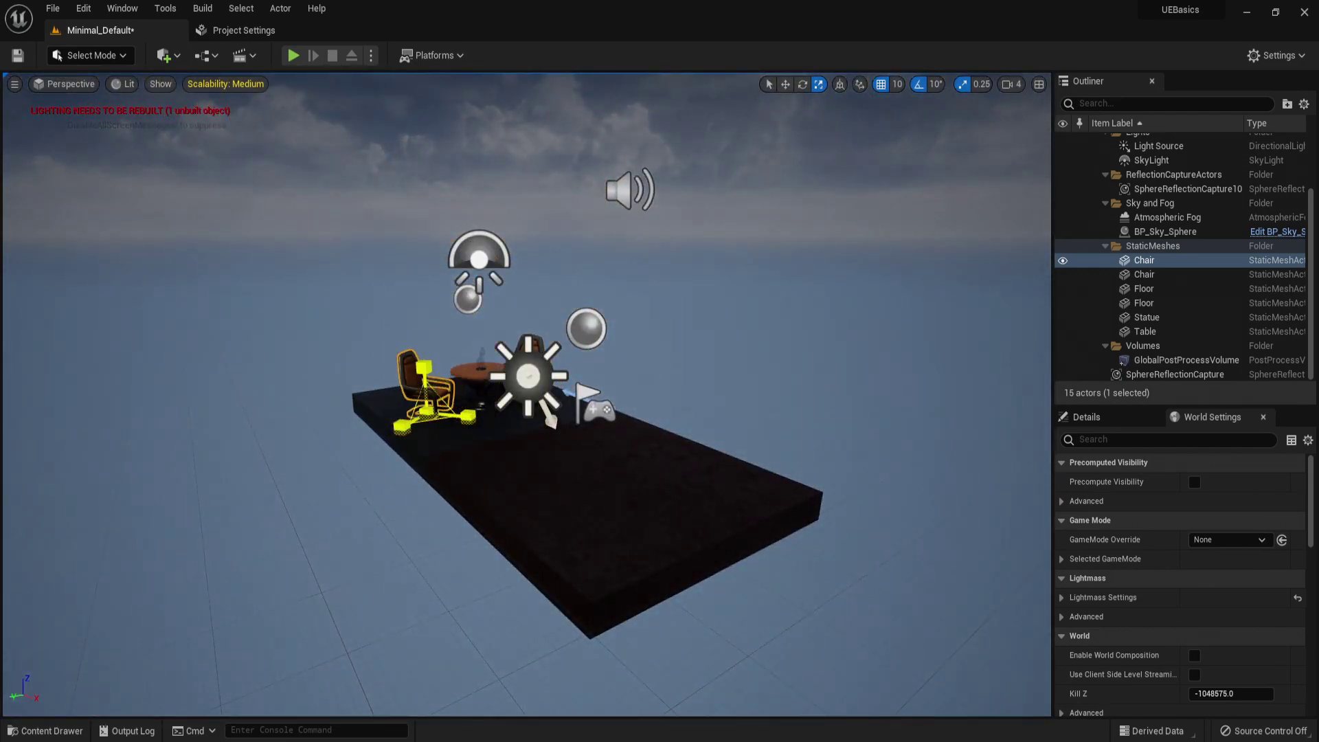
left_click_drag(265, 458, 265, 458)
key("f")
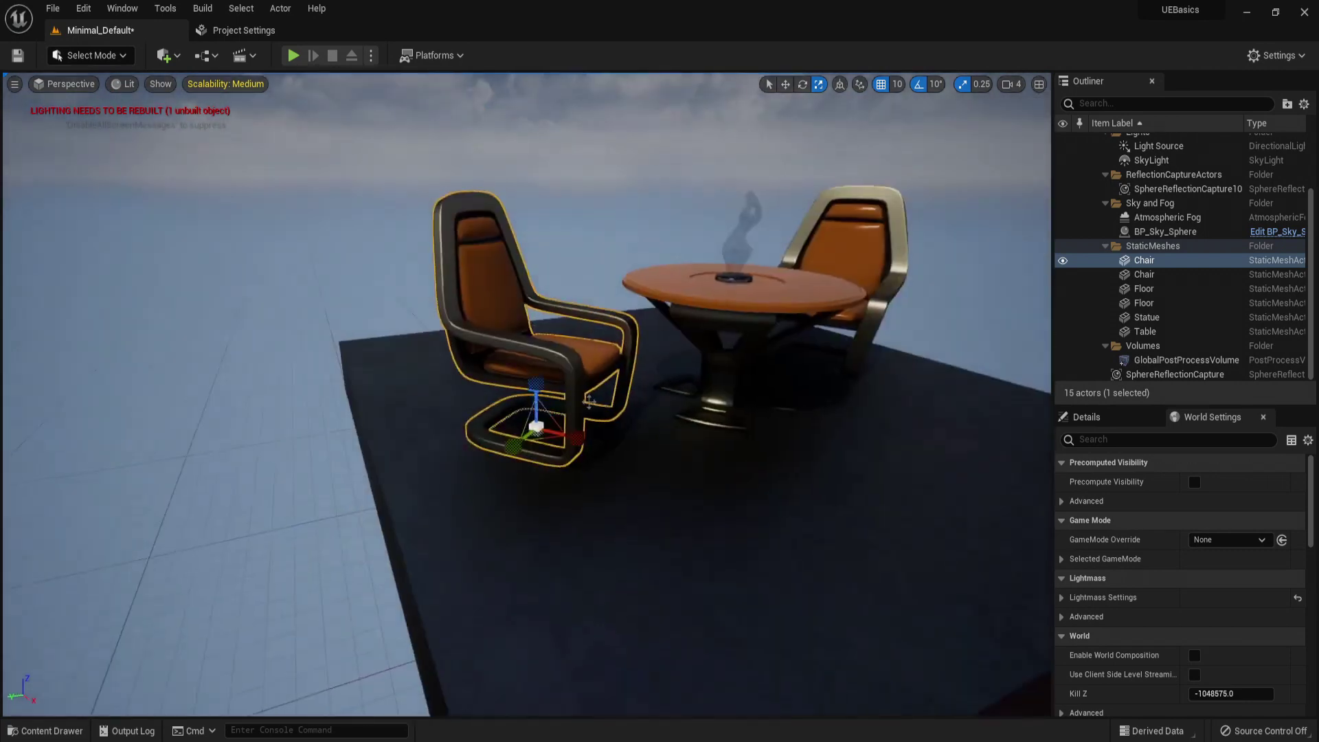
- Move the chair along its X axis with grid snapping at 10 and again with grid snapping turned off
right_click_drag(588, 402, 522, 402)
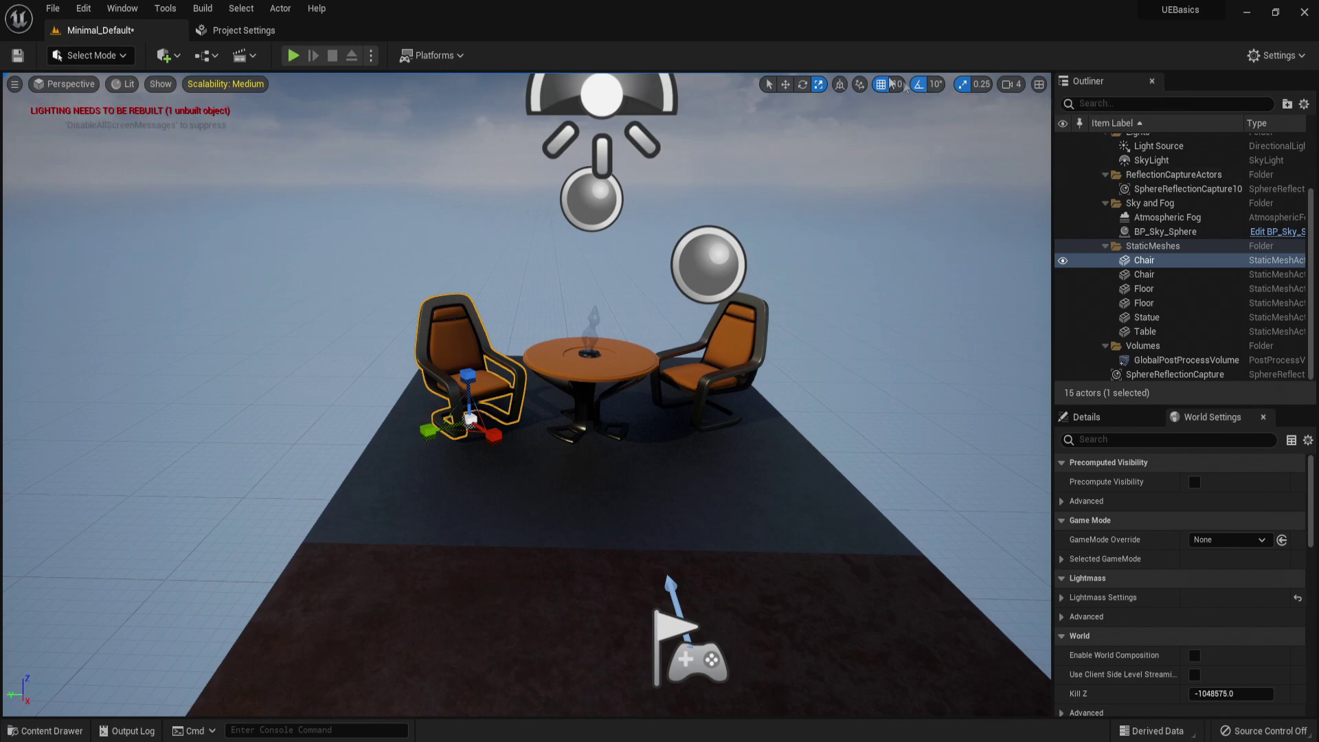
key("w")
right_click_drag(781, 182, 630, 309)
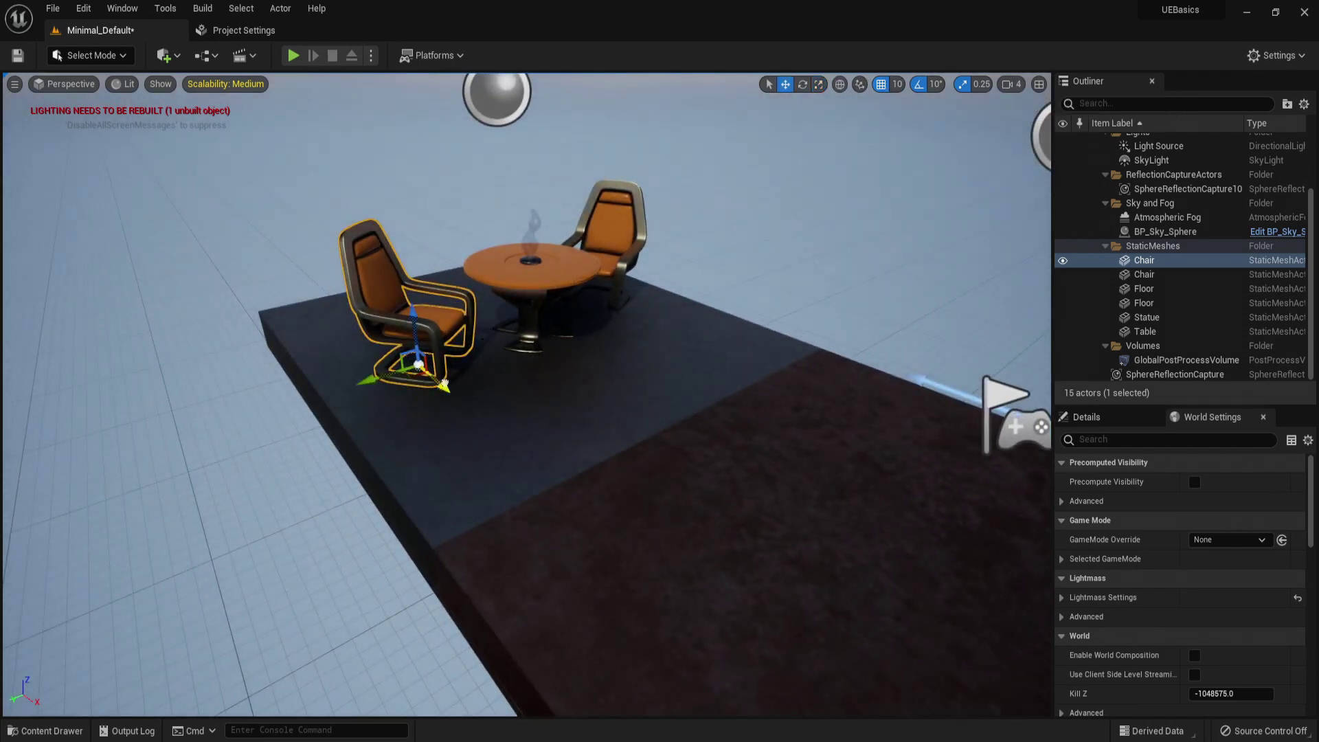
mouse_move(445, 383)
left_mouse_down()
mouse_move(483, 420)
mouse_move(444, 382)
left_mouse_up()
left_click(879, 84)
right_click_drag(797, 250, 798, 250)
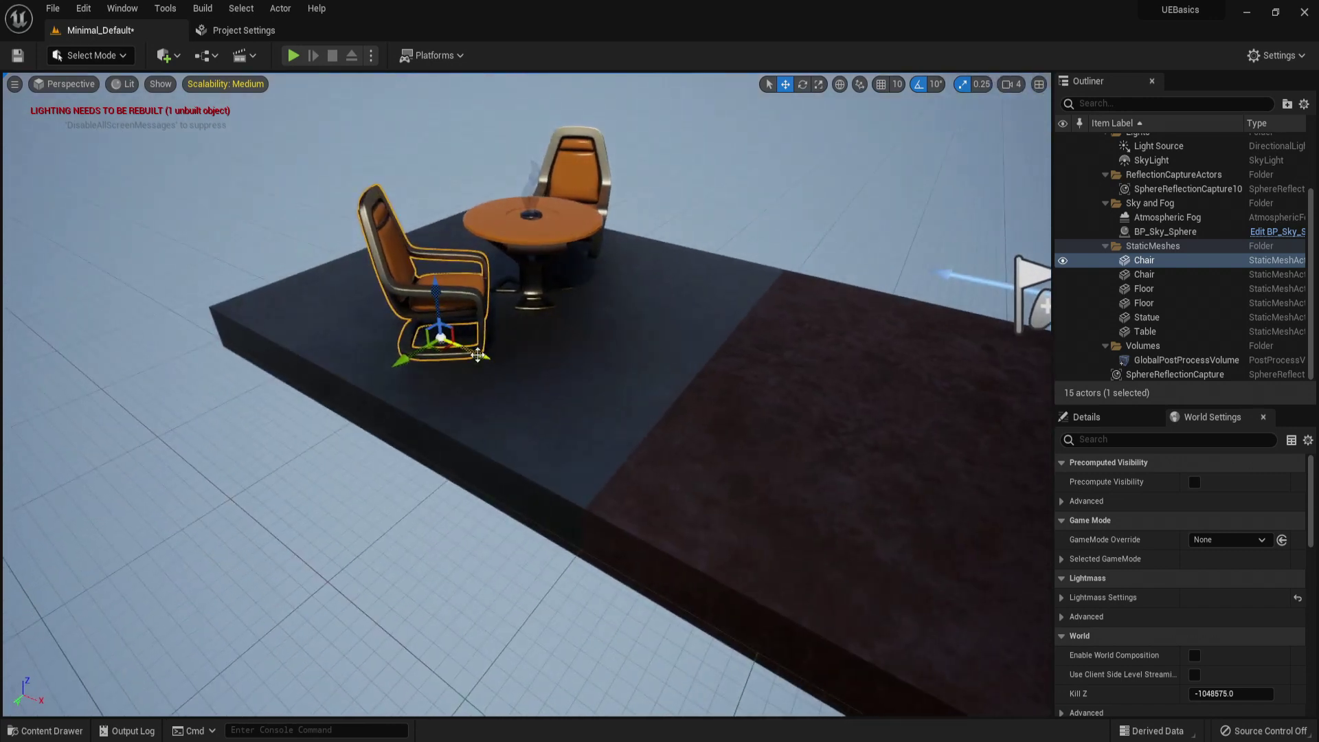
left_click_drag(508, 358, 473, 344)
right_click_drag(604, 367, 604, 367)
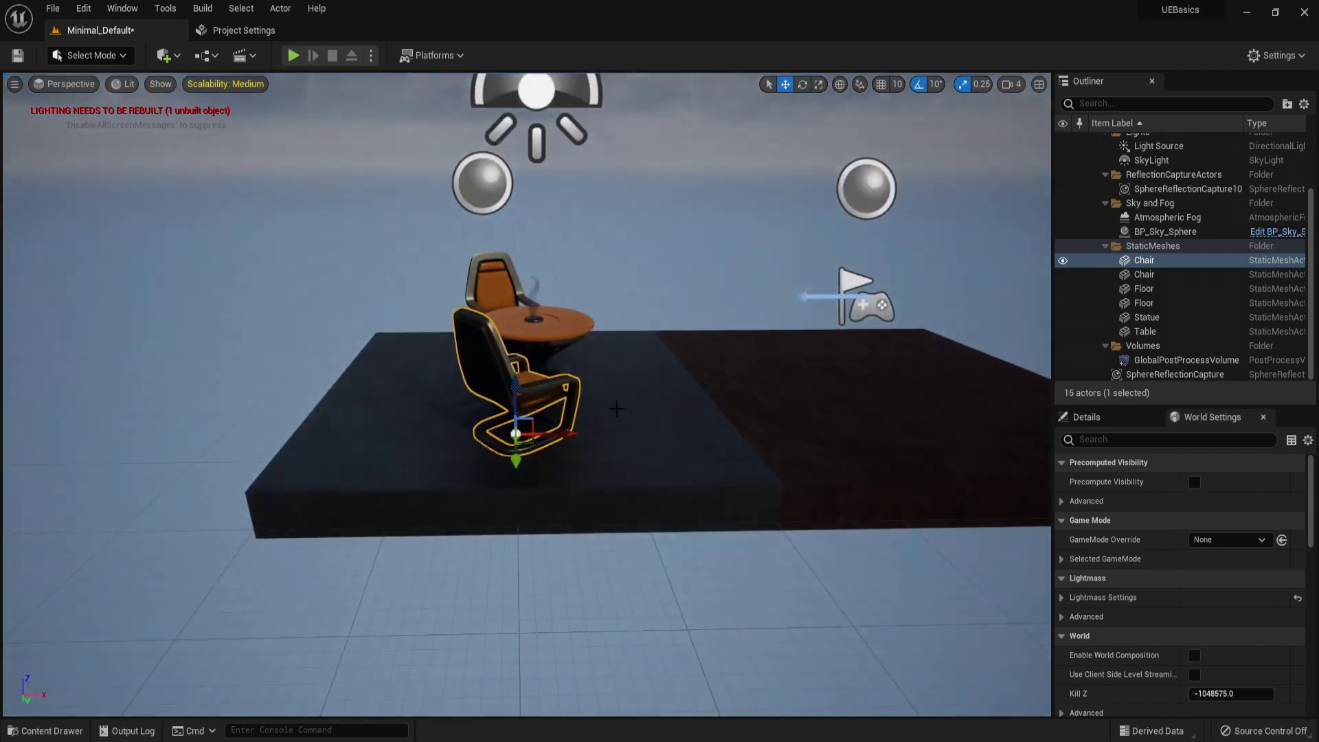
left_click_drag(560, 430, 535, 430)
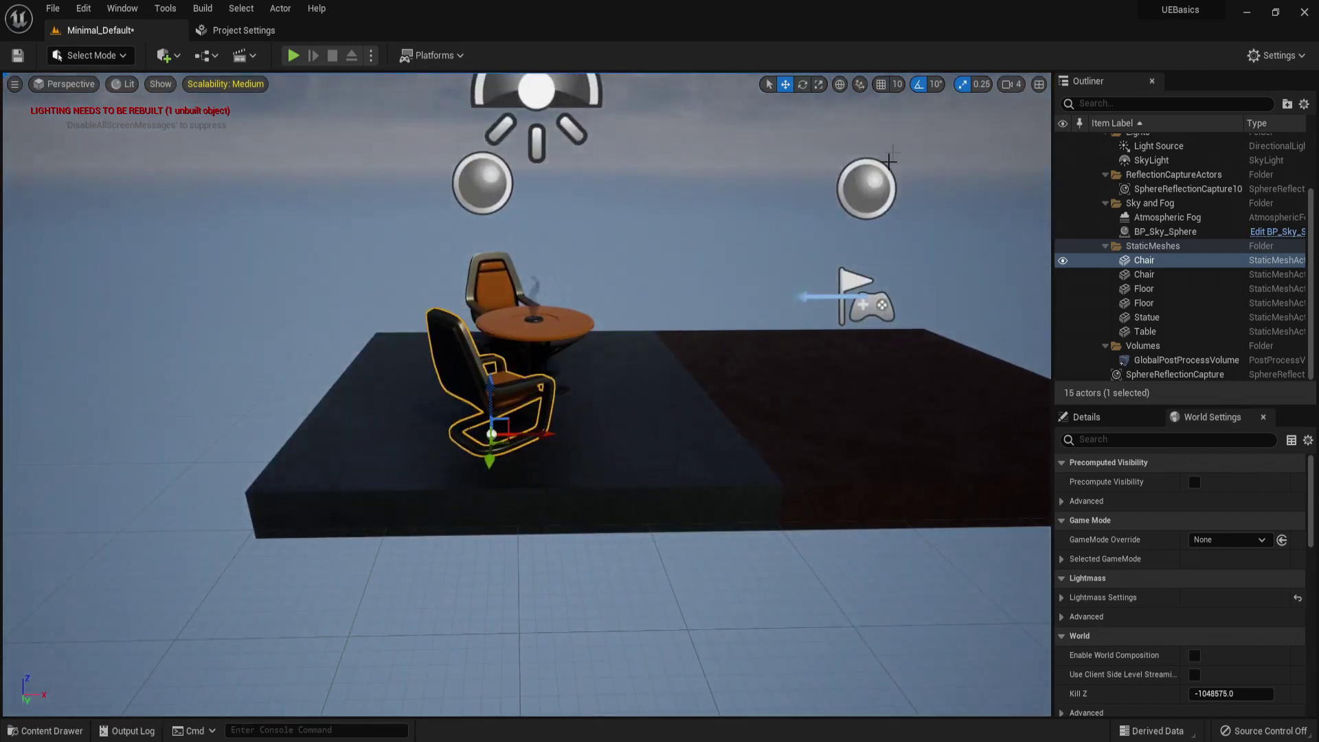
- Turn grid snapping back on and move the chair along its X axis with the grid size at 5 and at 1
left_click(897, 83)
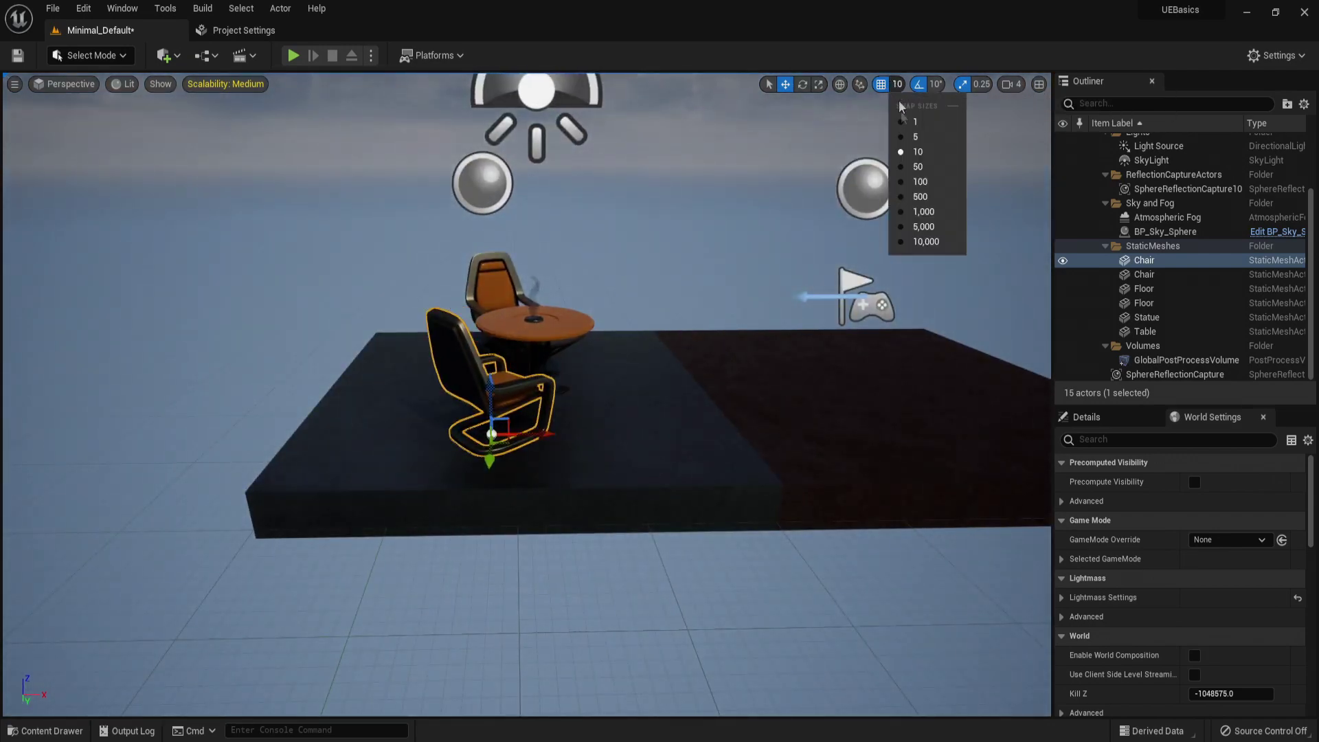
left_click(905, 136)
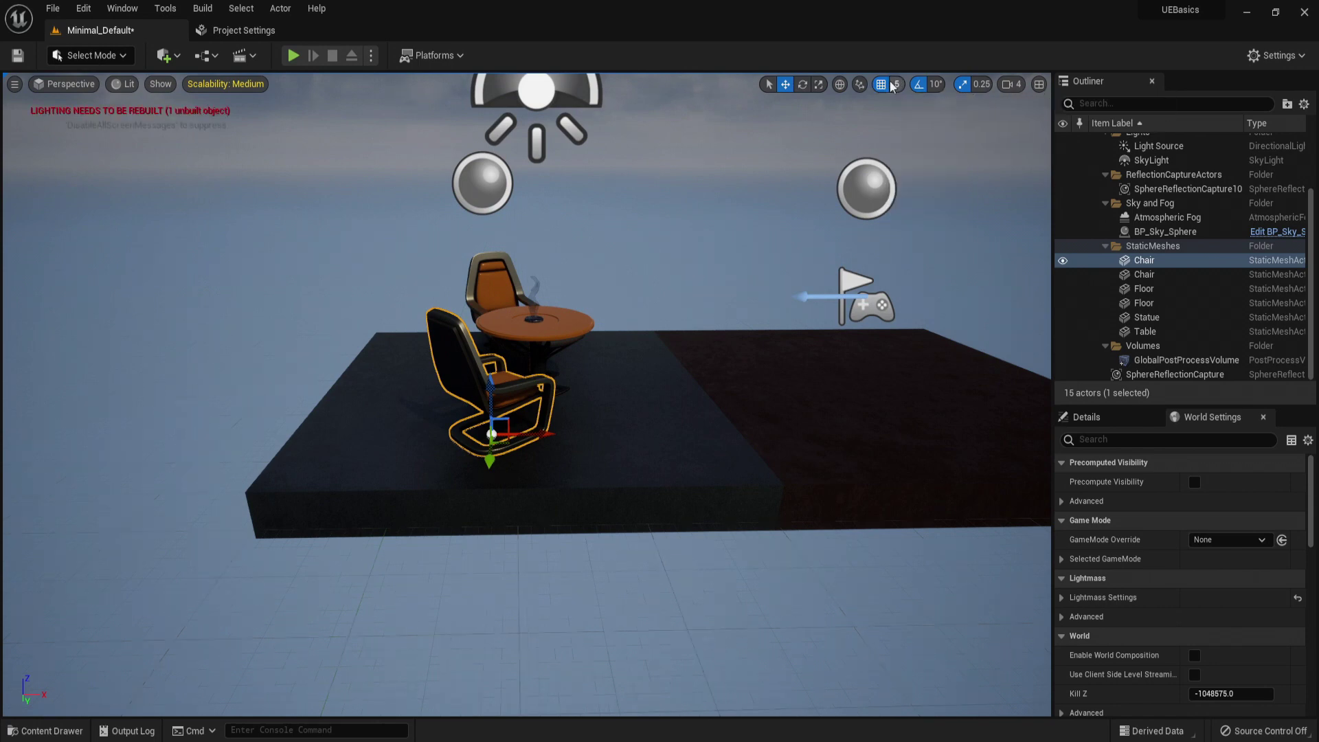
mouse_move(529, 434)
left_mouse_down()
mouse_move(641, 440)
mouse_move(546, 440)
left_mouse_up()
left_click(896, 84)
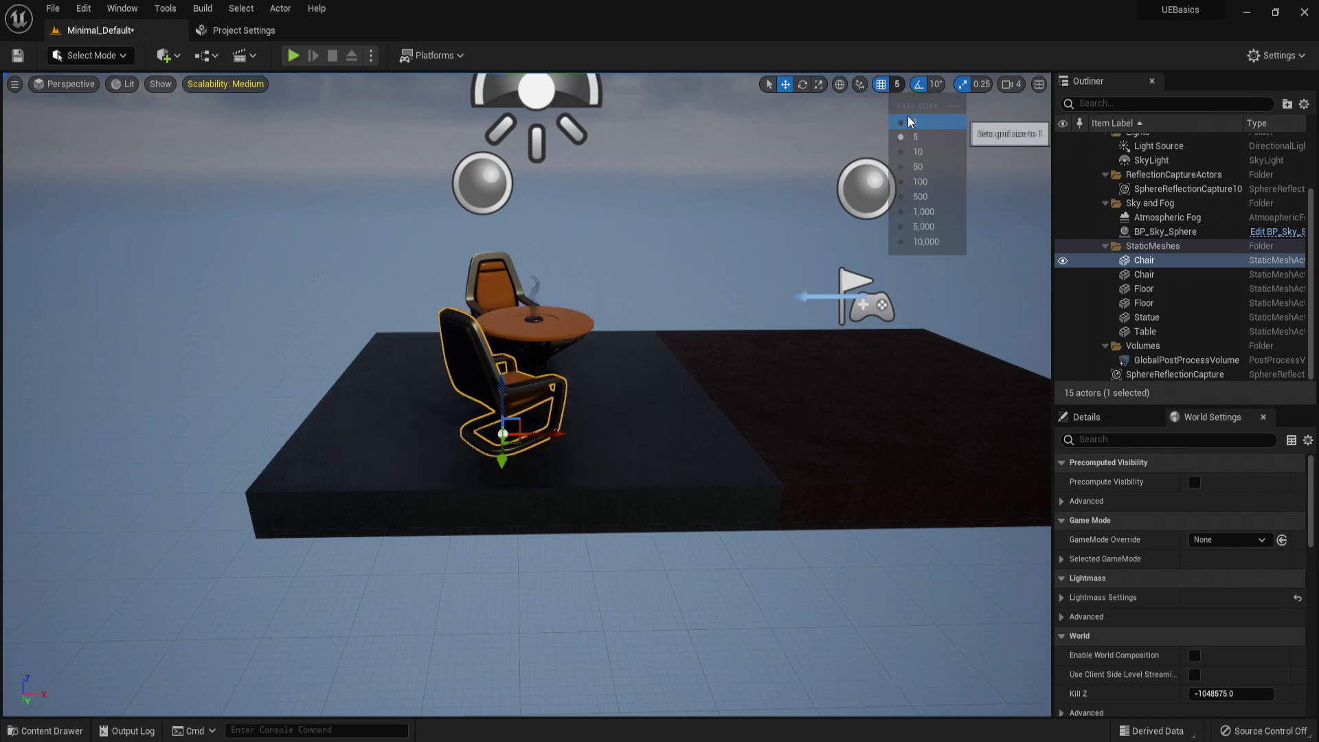
left_click(907, 127)
mouse_move(558, 433)
left_mouse_down()
mouse_move(677, 434)
mouse_move(555, 433)
left_mouse_up()
- Set the grid snap size to 100 and move the chair away along its X axis and back beside the table
left_click(896, 84)
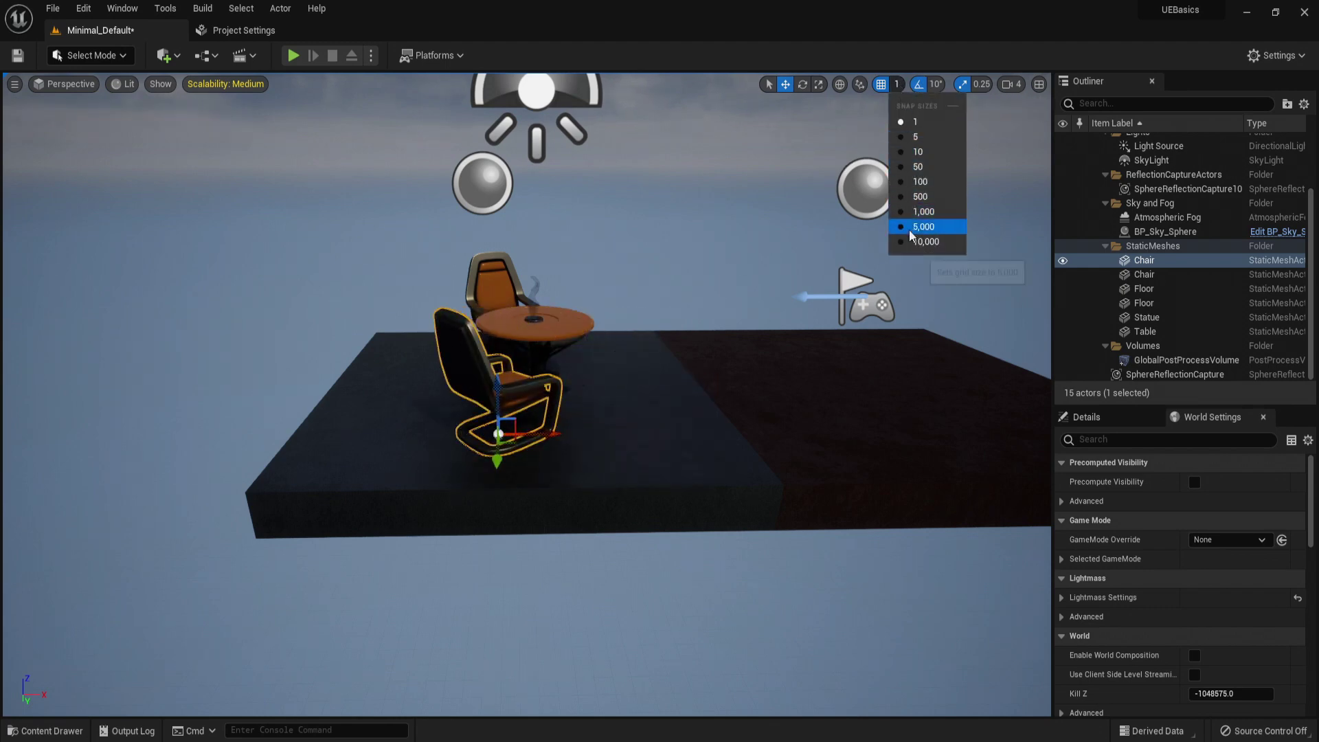
left_click(906, 185)
mouse_move(544, 431)
left_mouse_down()
mouse_move(955, 435)
mouse_move(564, 437)
left_mouse_up()
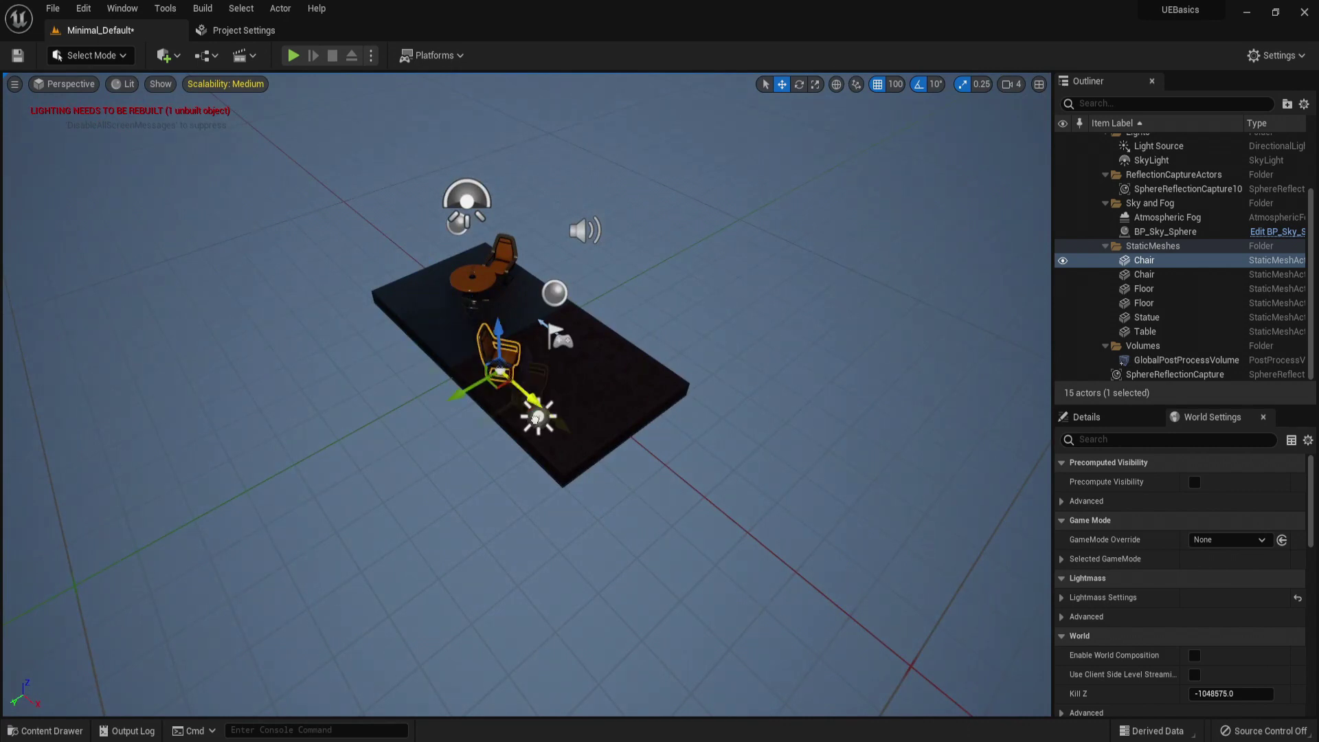
left_click_drag(535, 419, 481, 353)
key("w")
right_click_drag(481, 354, 405, 350)
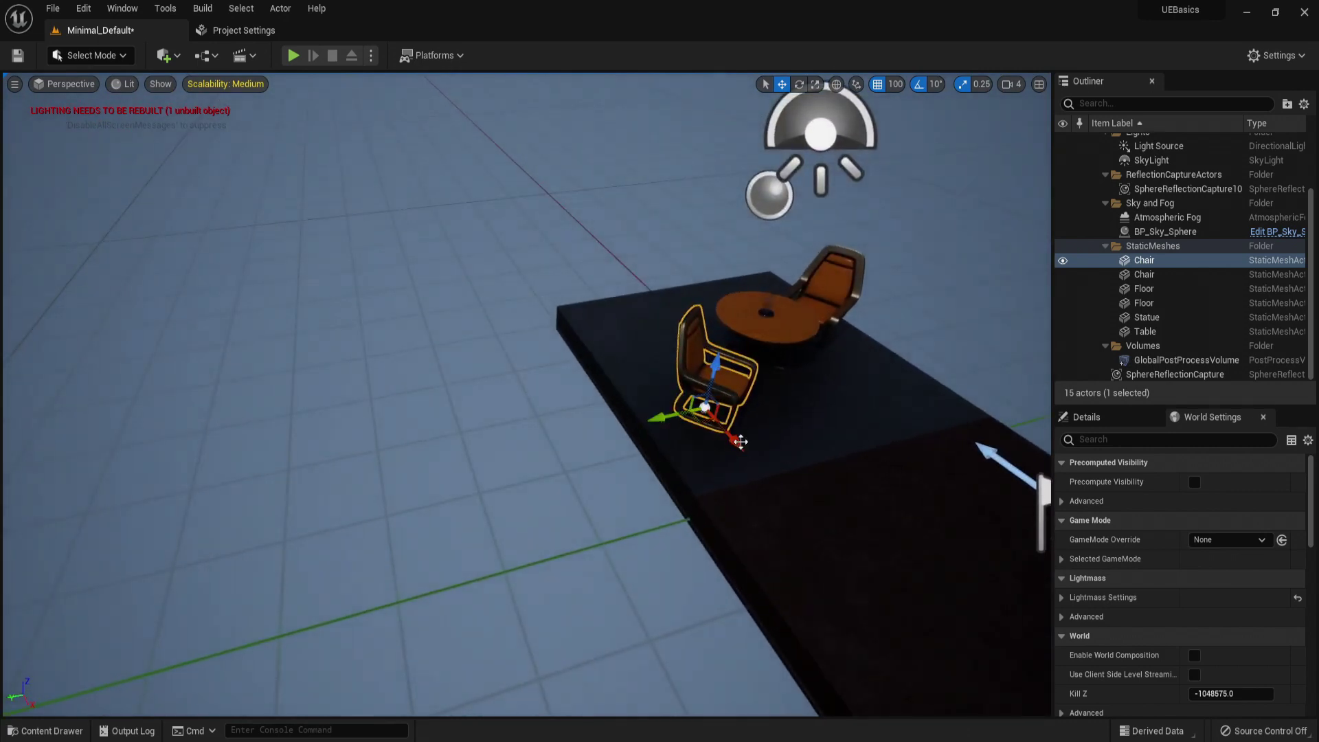
left_click_drag(740, 442, 704, 403)
- Set the grid snap size back to 10
key("a")
right_click_drag(261, 255, 388, 535)
key("w")
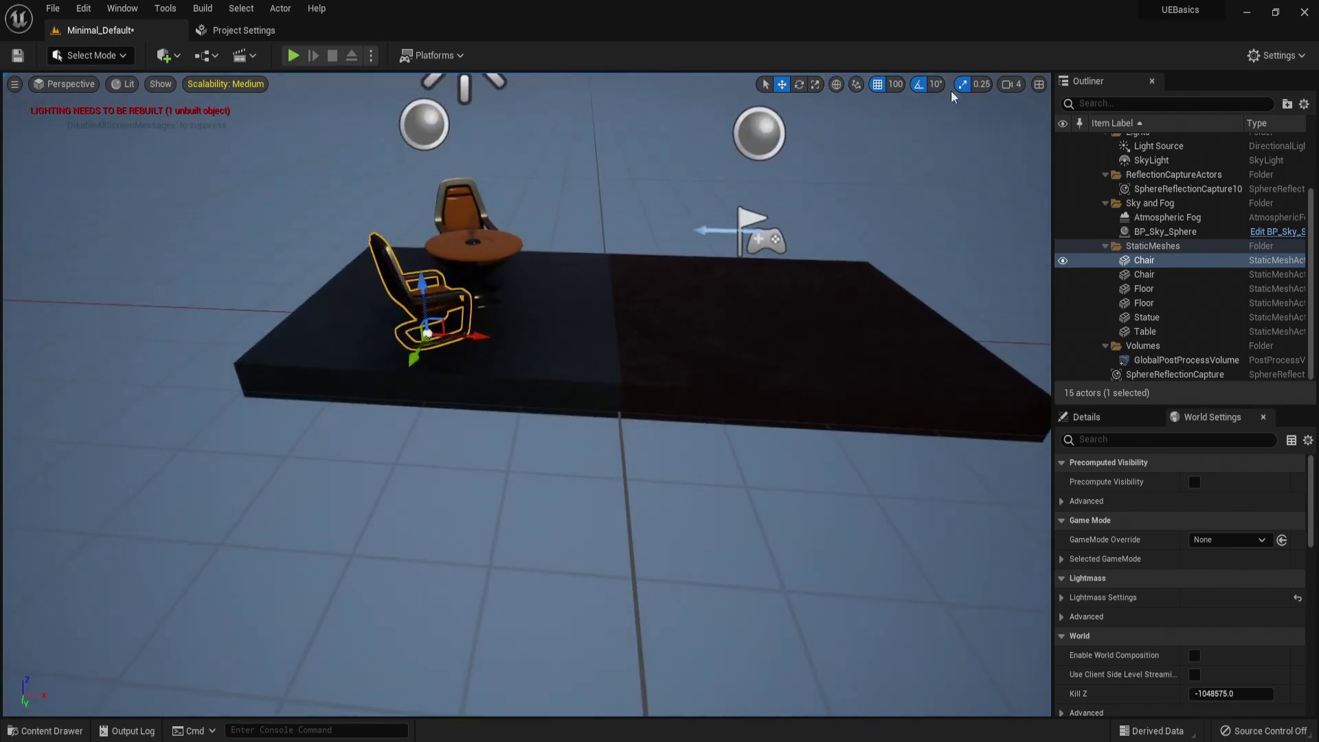
left_click(893, 83)
left_click(915, 142)
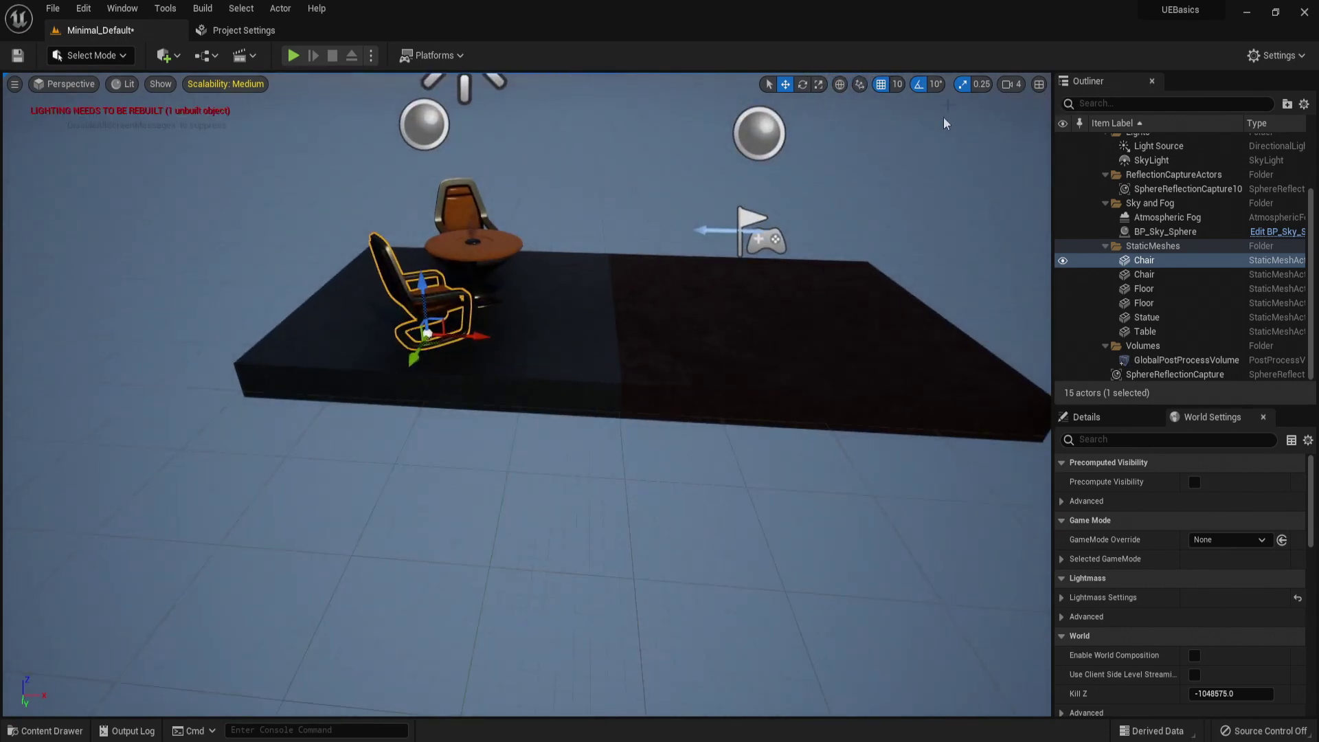
- Rotate the chair back and forth with 10° rotation snapping and again with the snap angle set to 5°
right_click_drag(447, 336, 430, 250)
key("e")
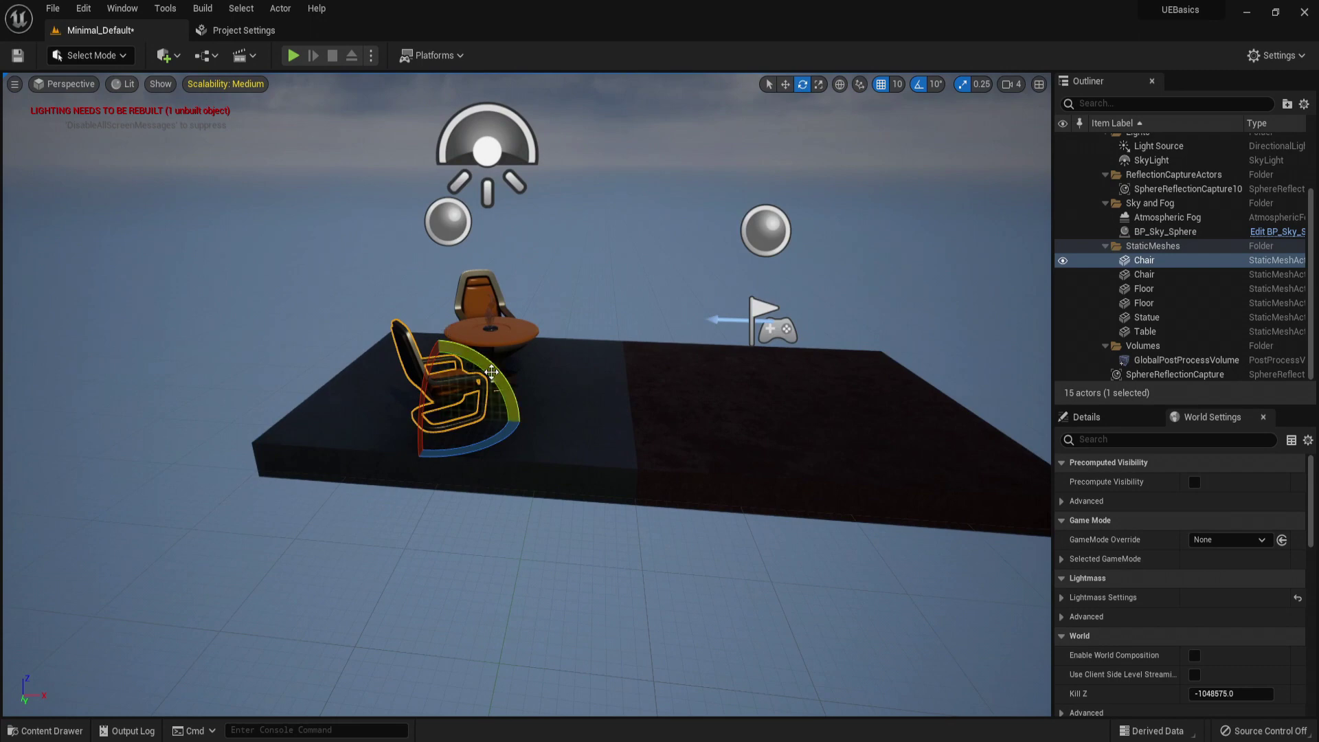
left_click_drag(481, 364, 446, 413)
left_click(935, 85)
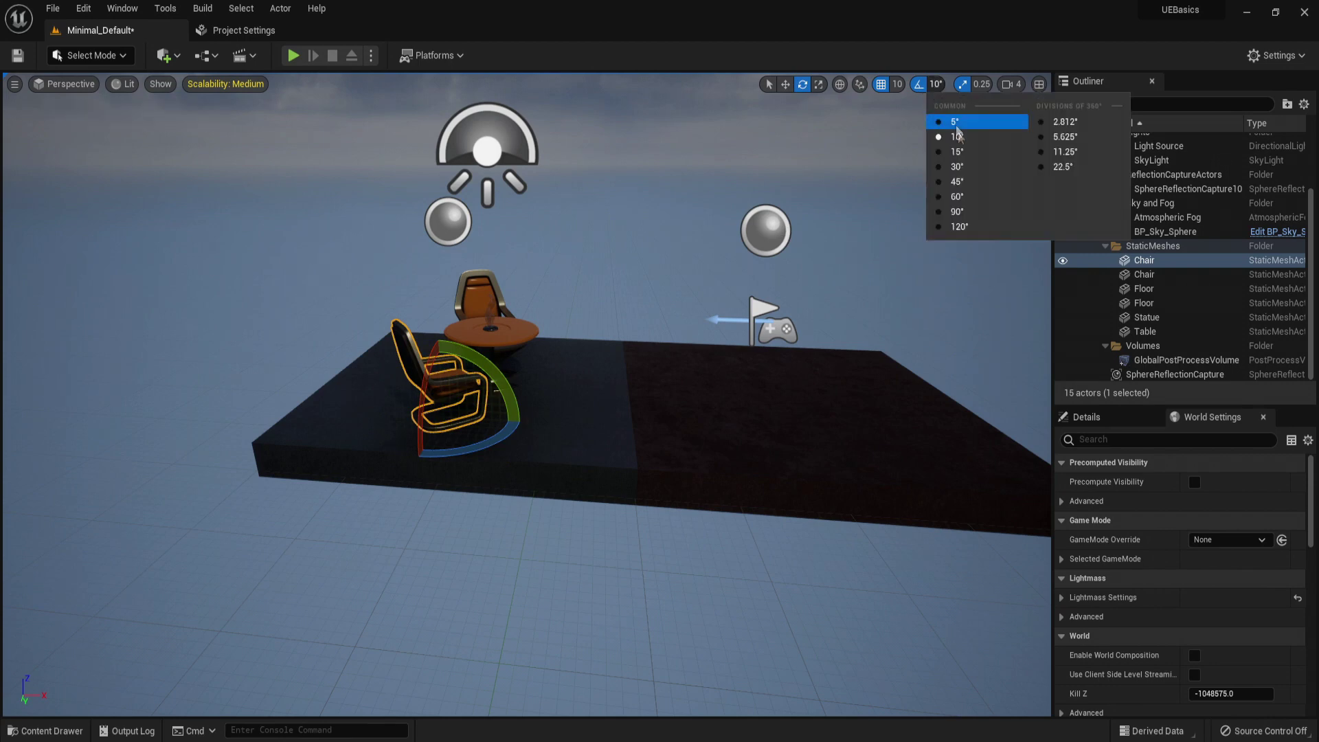
left_click(947, 121)
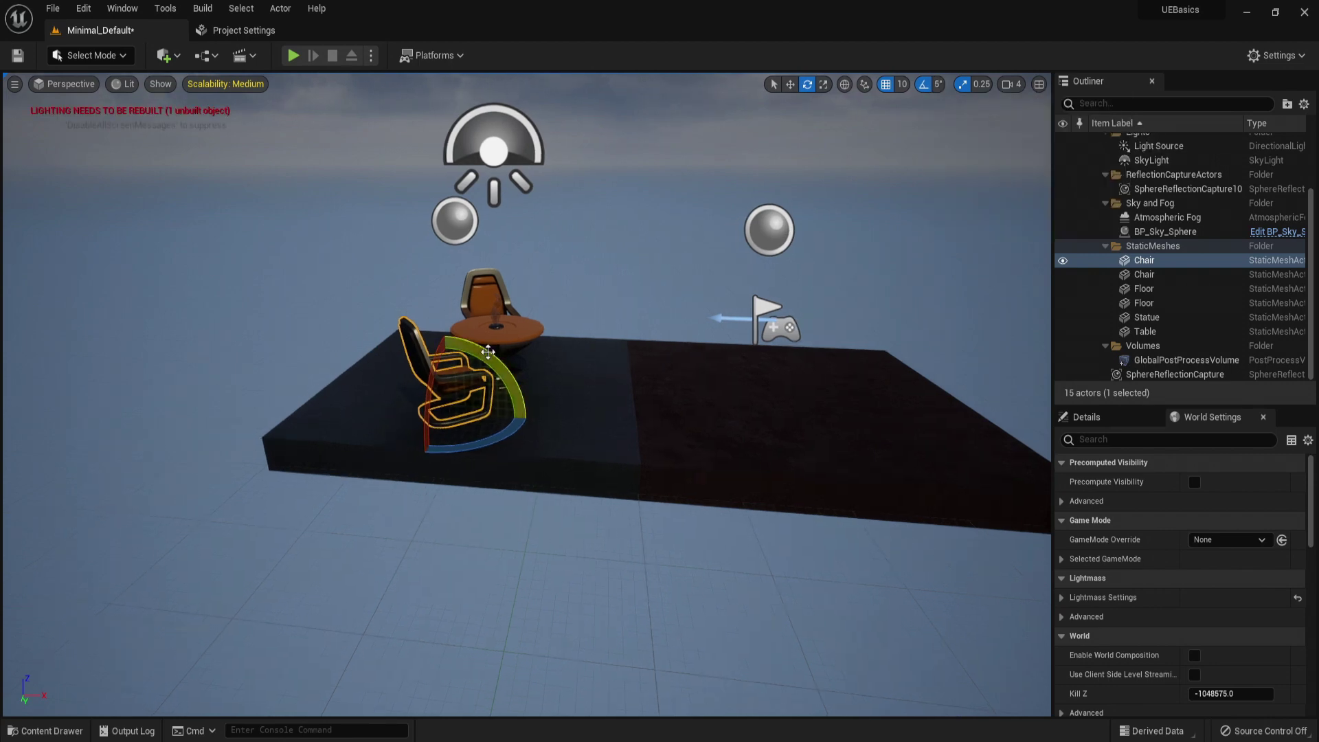
mouse_move(521, 412)
left_mouse_down()
mouse_move(536, 420)
mouse_move(516, 469)
mouse_move(537, 406)
left_mouse_up()
- Try rotating the chair with the rotation snap at 45°, and return the snap angle to 10°
left_click(935, 85)
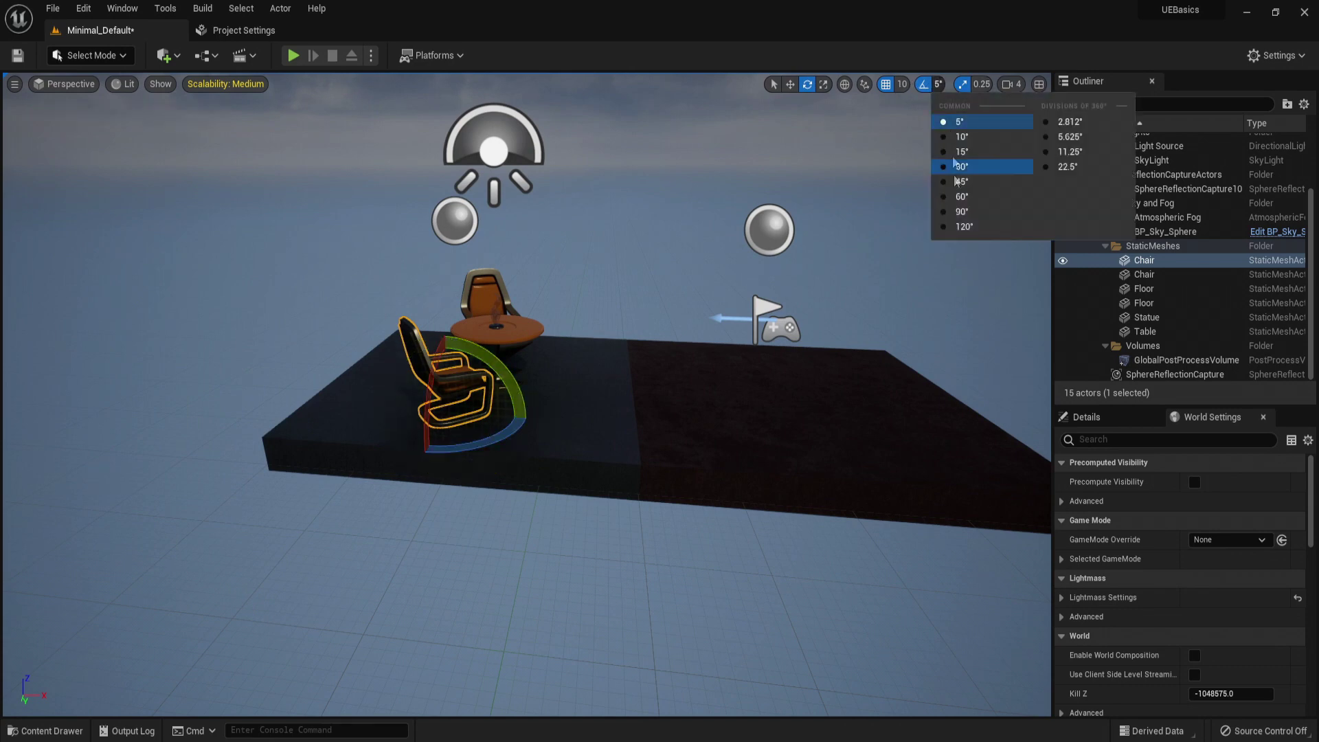
left_click(956, 187)
mouse_move(529, 417)
left_mouse_down()
mouse_move(512, 481)
mouse_move(532, 416)
left_mouse_up()
left_click(931, 85)
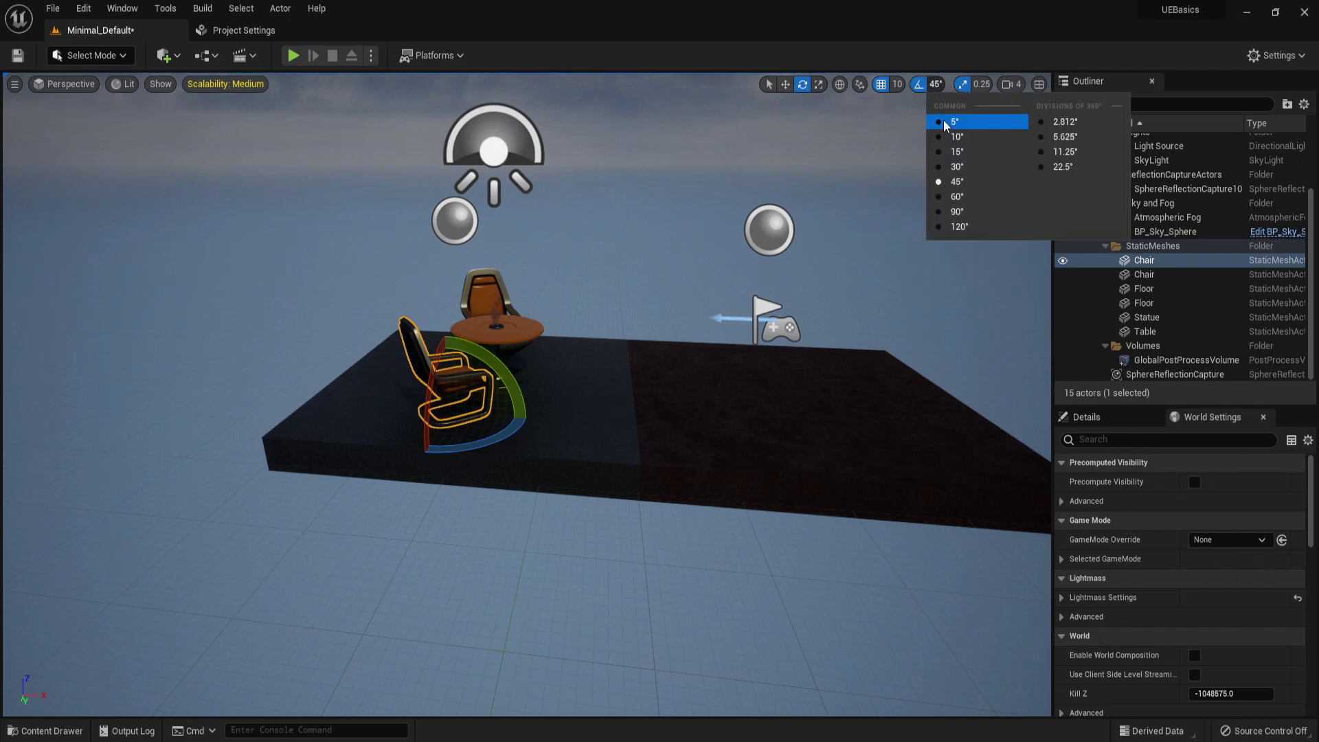
left_click(949, 141)
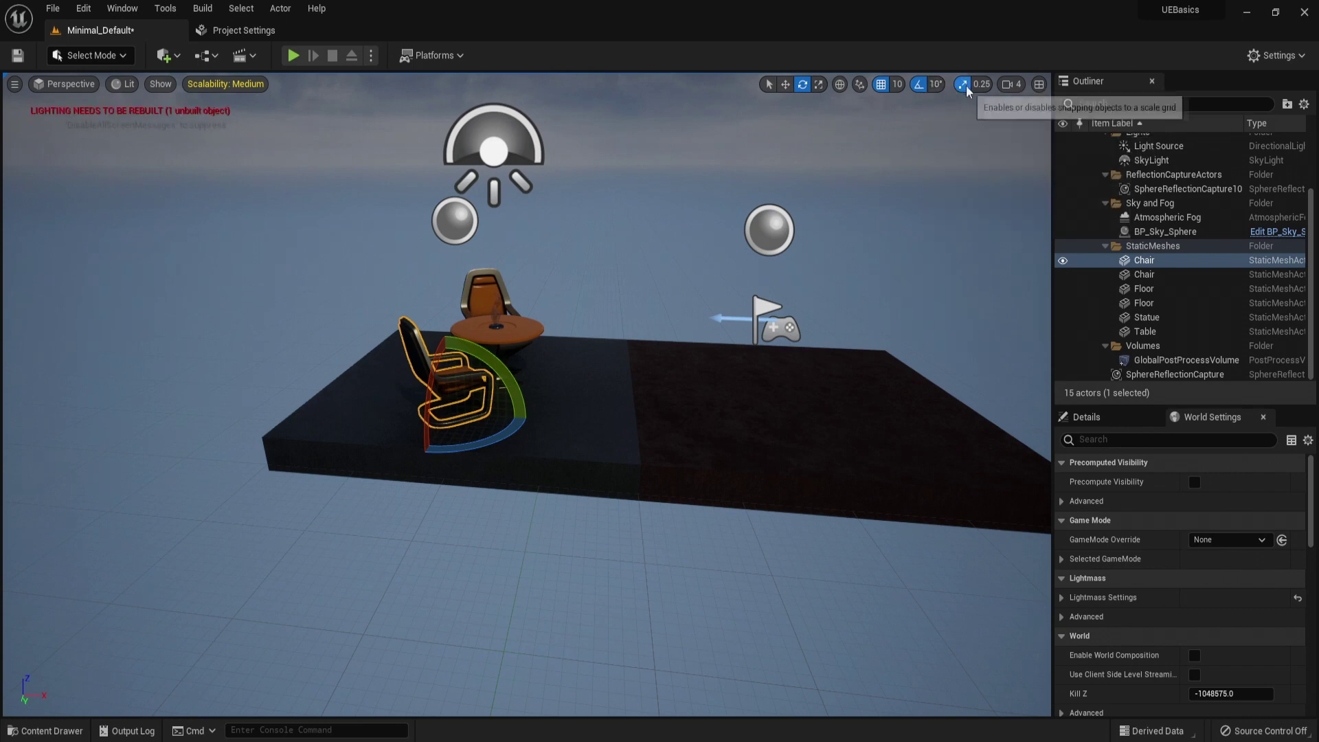
- Resize the chair uniformly with the scale snap at 0.25 and at 0.125, and return the snap value to 0.25
right_click_drag(796, 177, 789, 199)
key("r")
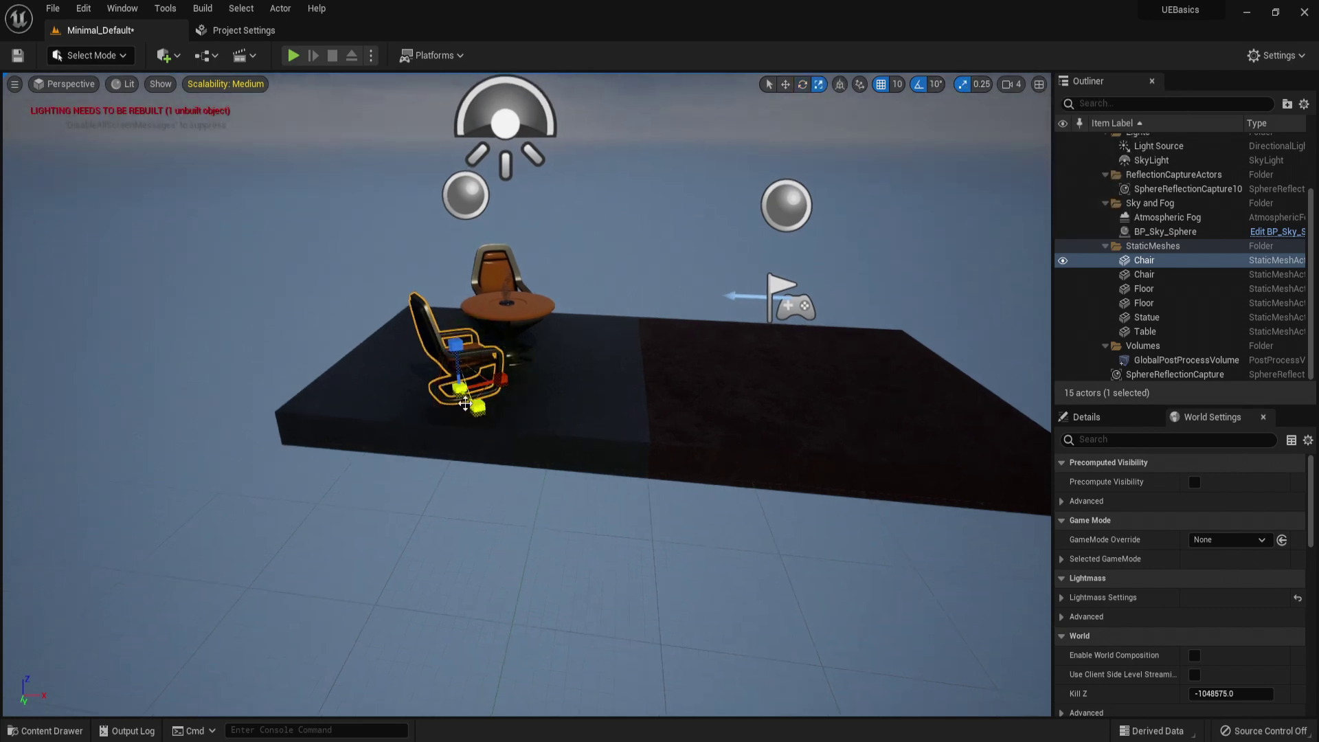
left_click_drag(463, 390, 911, 146)
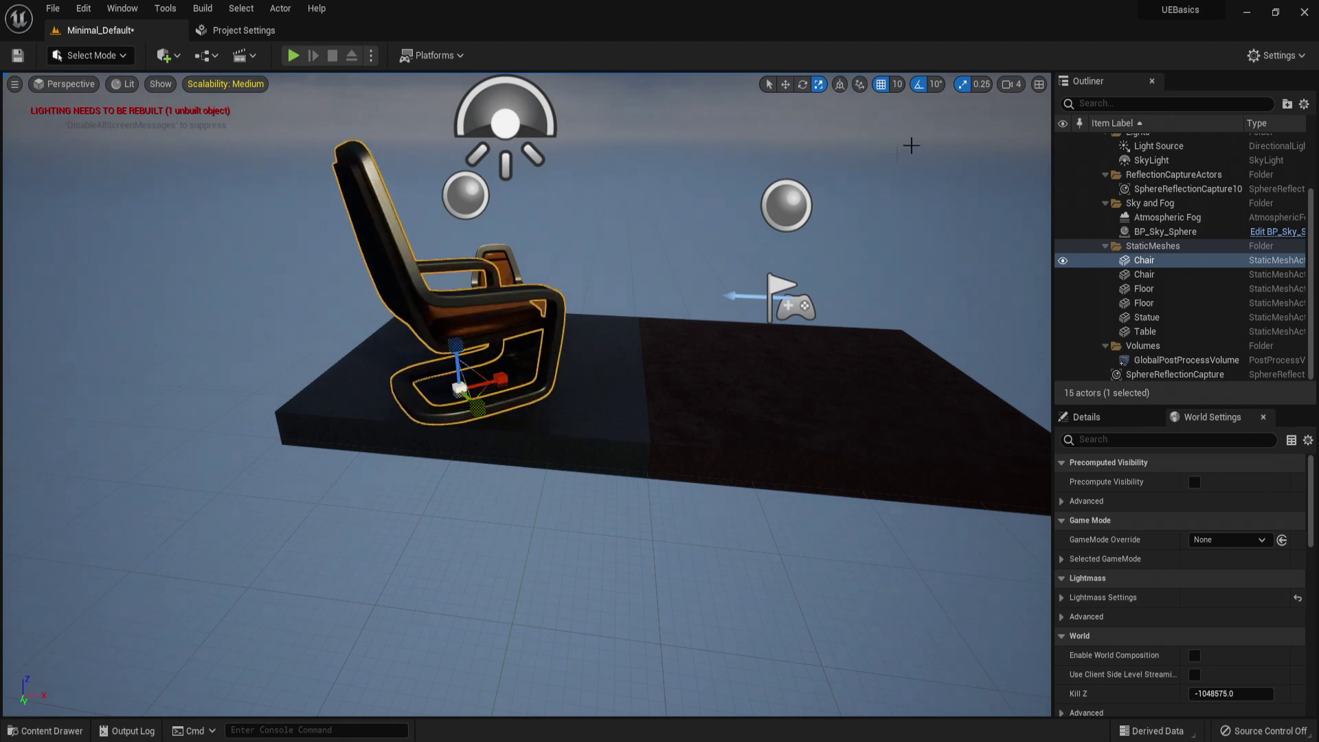
left_click(981, 83)
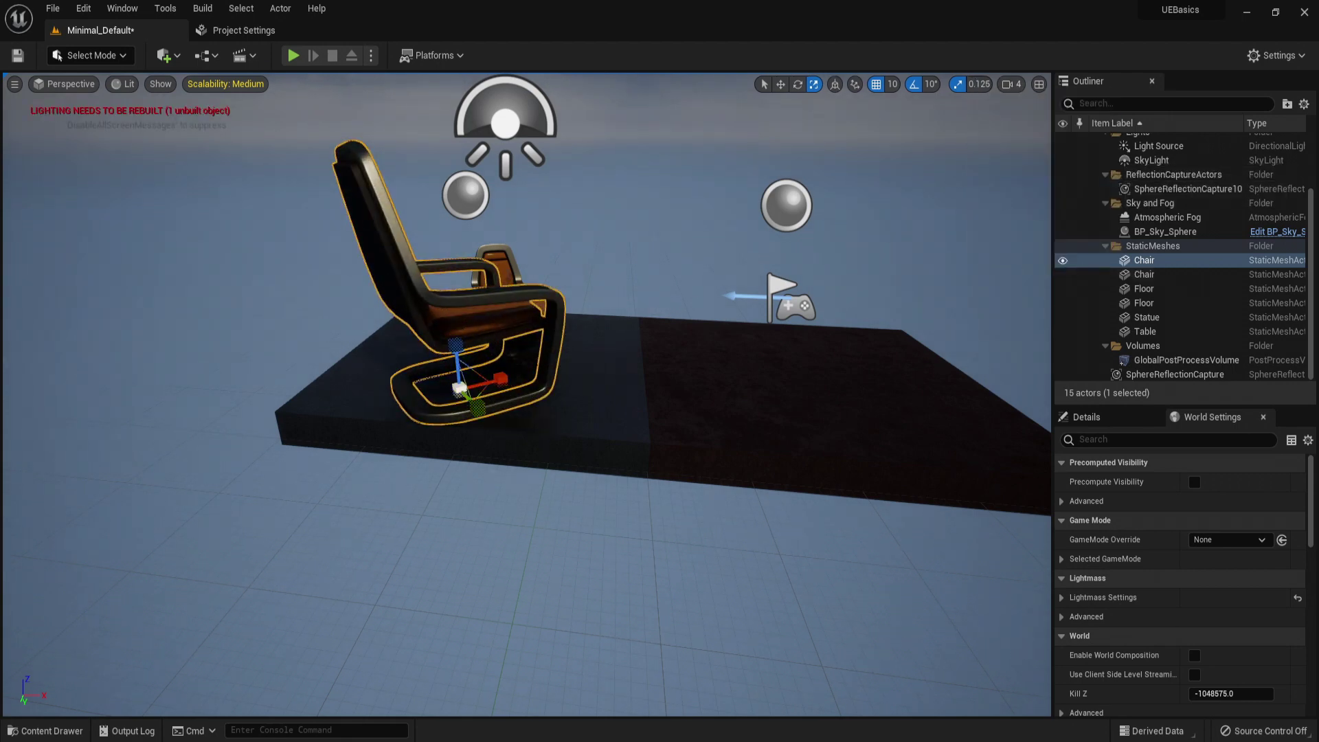
left_click_drag(459, 388, 736, 301)
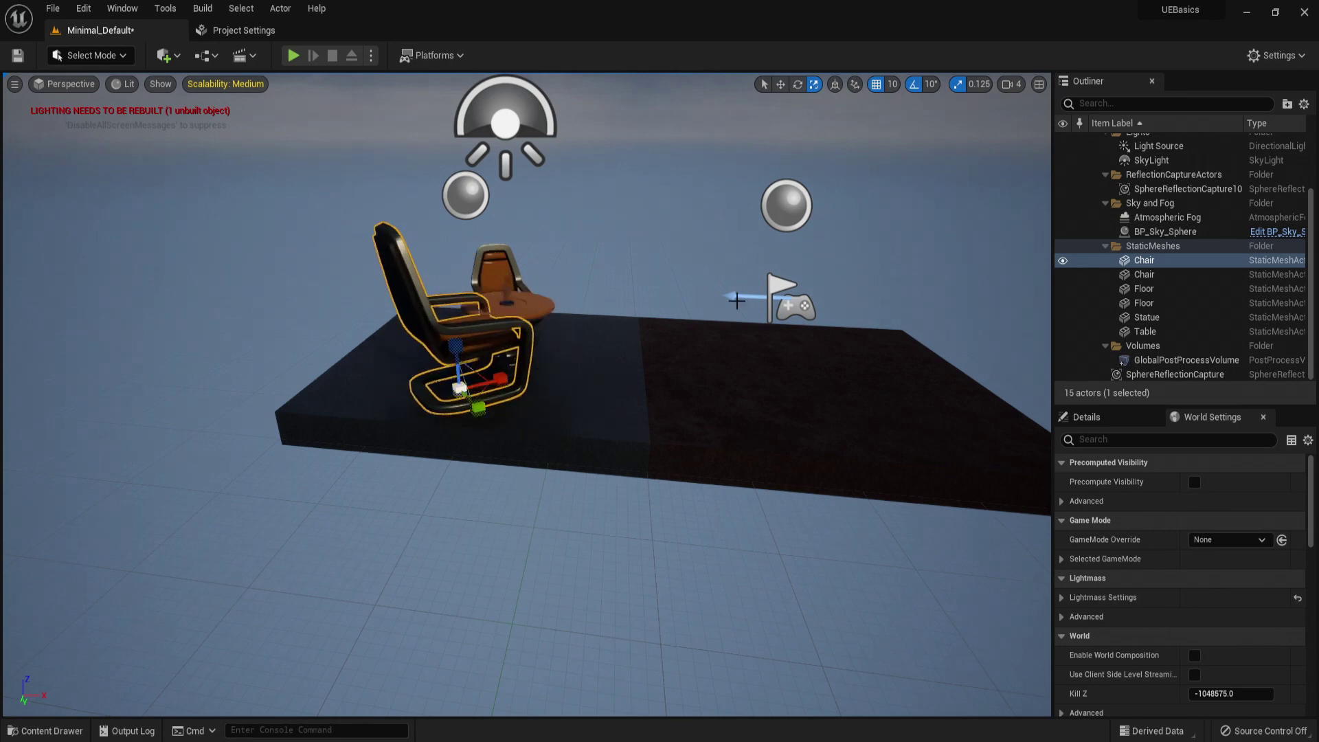
left_click(987, 86)
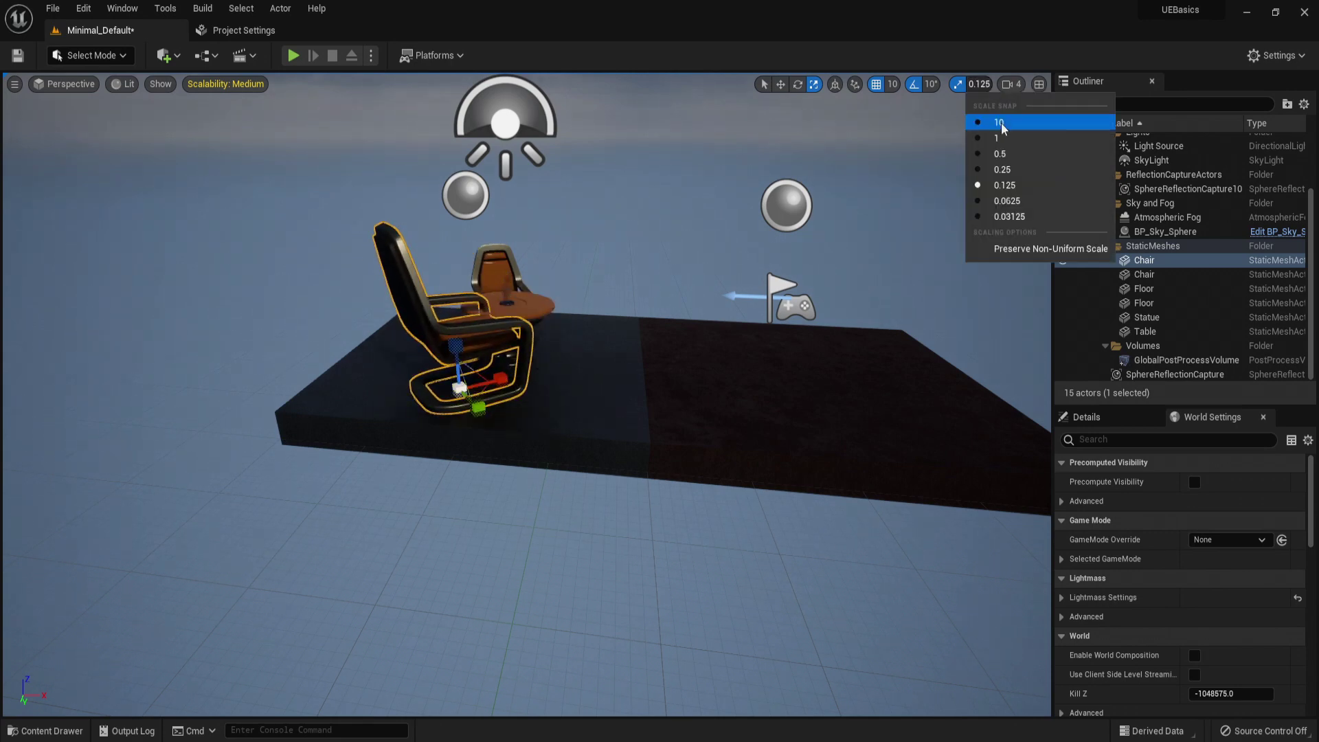
left_click(1004, 170)
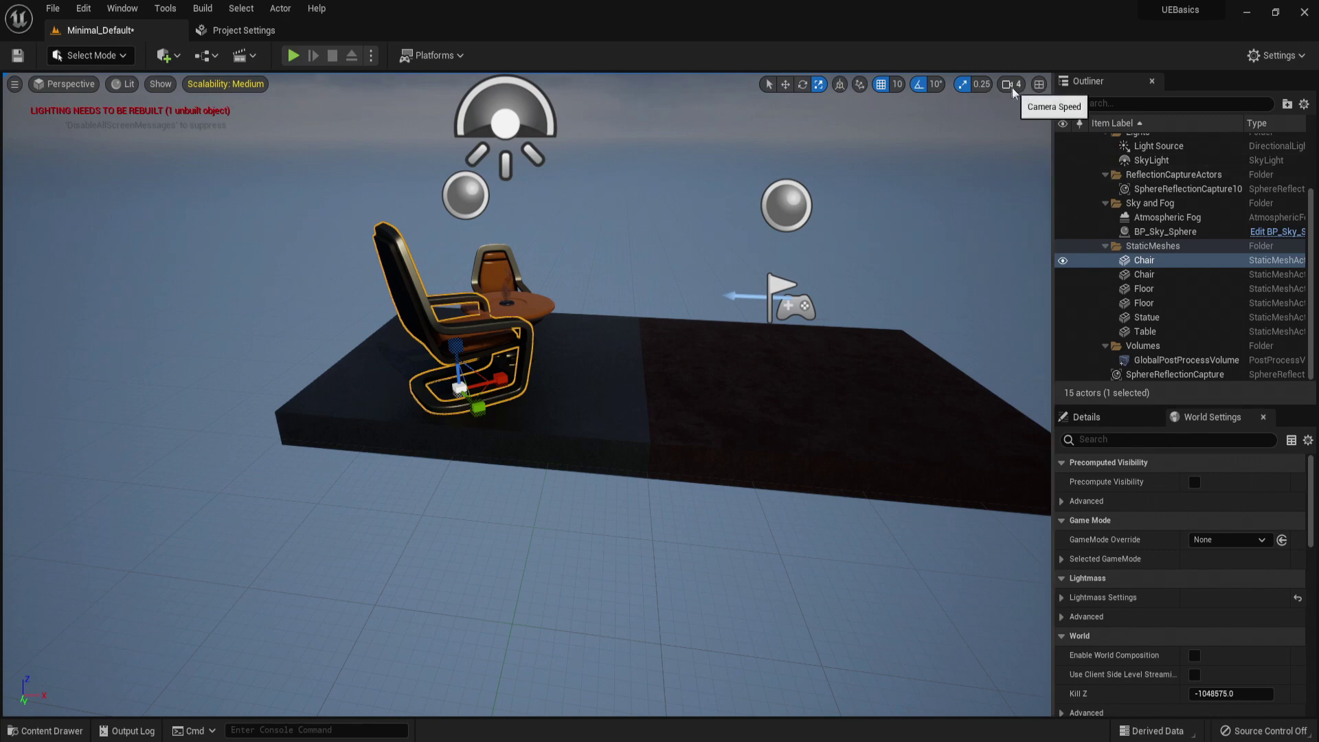
left_click(978, 84)
- Fly around the scene at camera speed 4 and again with the camera speed reduced to 2
right_click_drag(792, 236, 770, 260)
key("s")
key("w")
key("s")
right_click_drag(525, 367, 529, 364)
left_click(1010, 83)
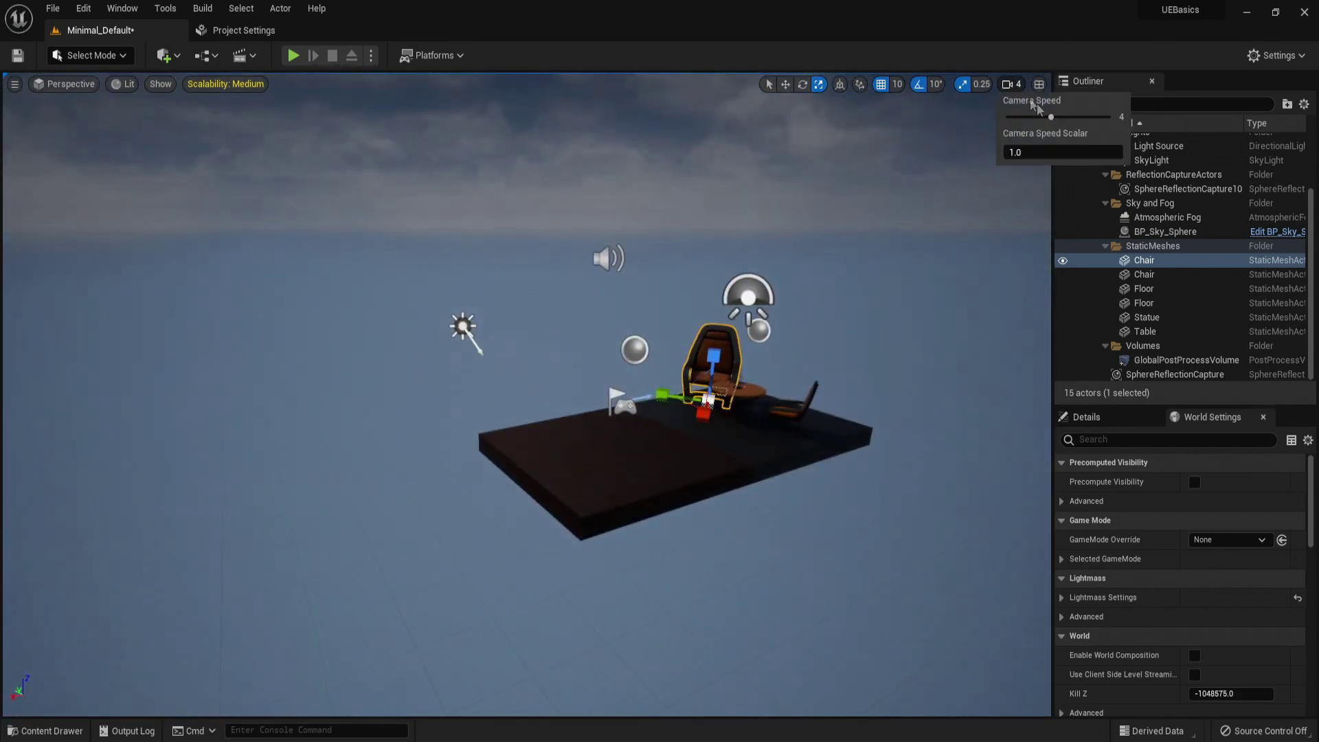
key("w")
right_click_drag(746, 261, 749, 292)
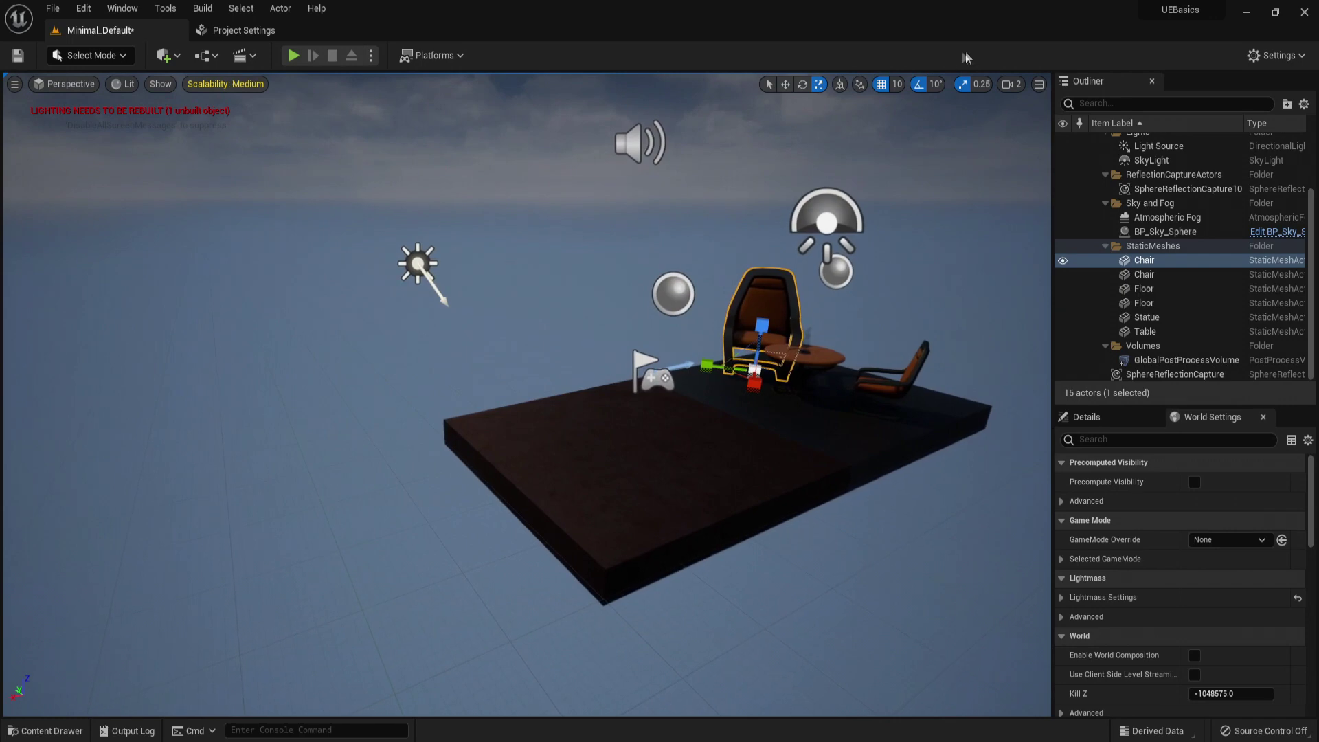
- Raise the camera speed to 6 and fly toward and away from the furniture
left_click(1013, 84)
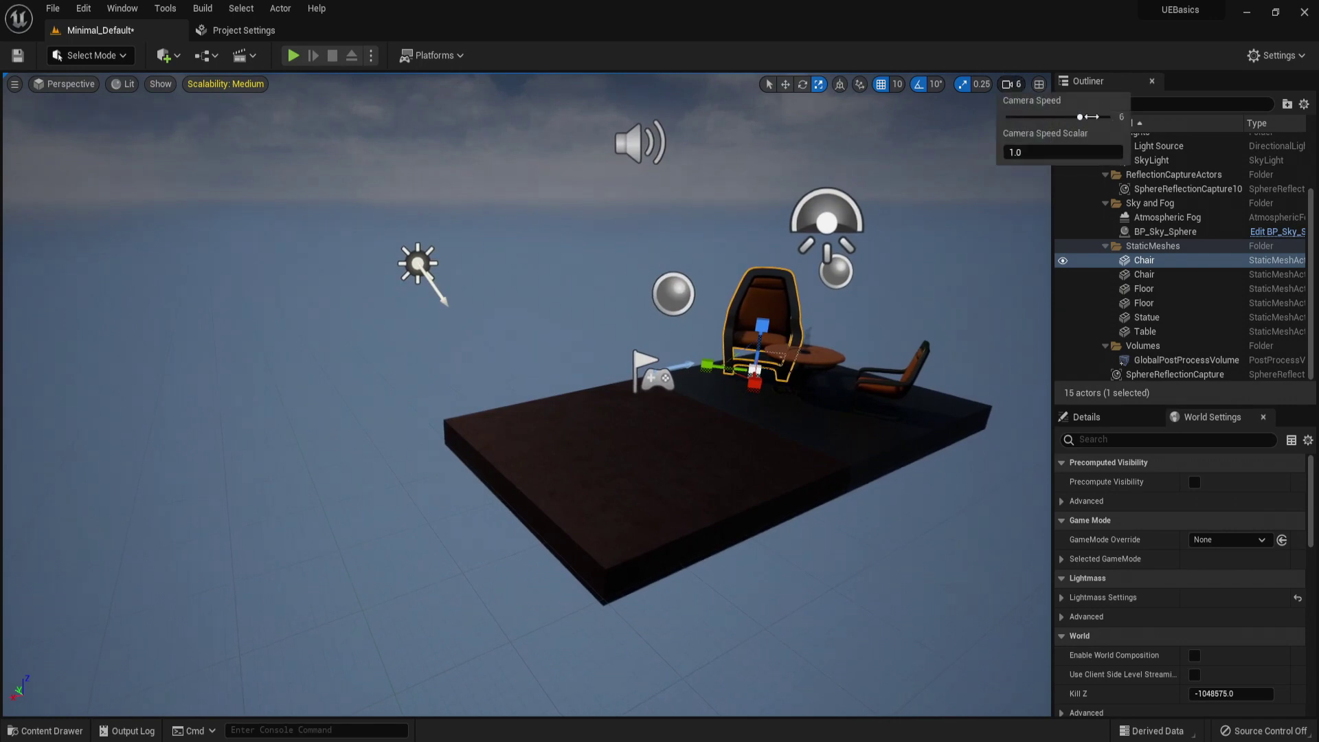
mouse_move(951, 109)
right_mouse_down()
mouse_move(976, 108)
mouse_move(950, 108)
right_mouse_up()
key("w")
key("s")
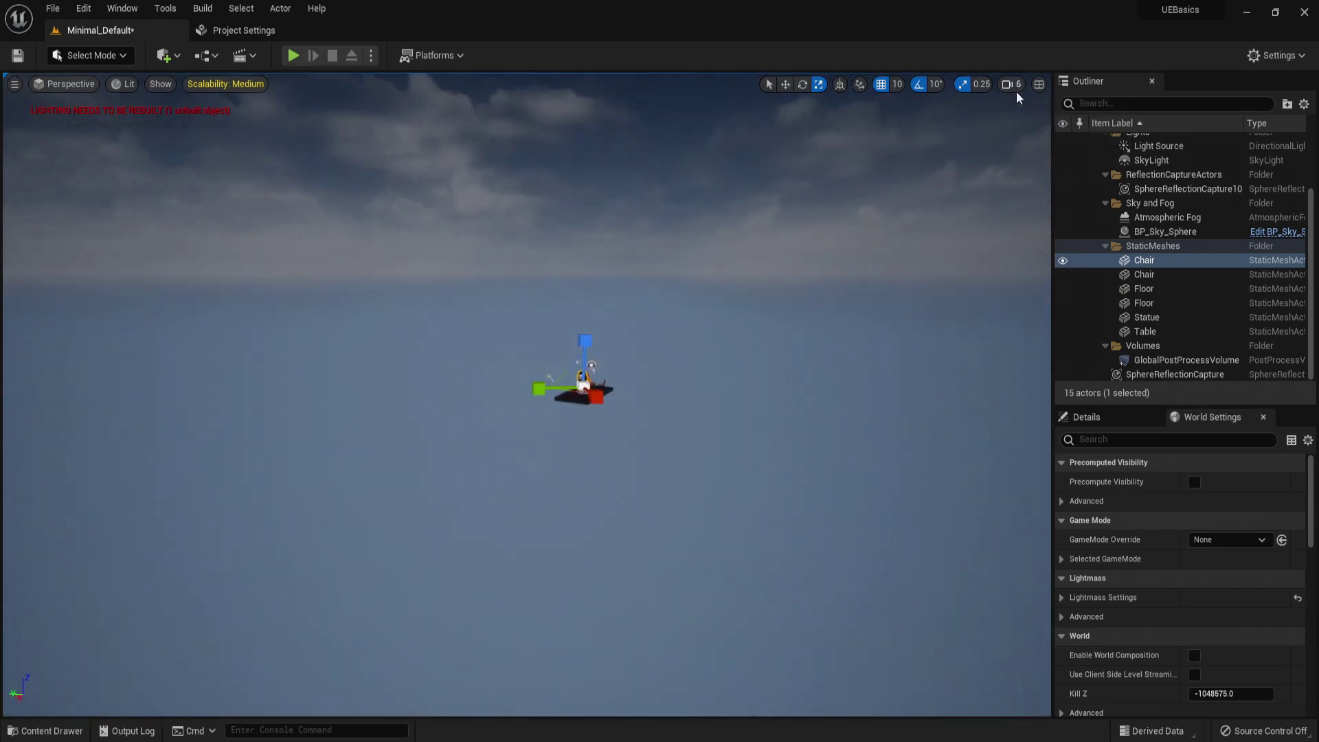
- Set the camera speed to 4 with a Camera Speed Scalar of 5.0 and fly back toward the furniture
left_click(1017, 85)
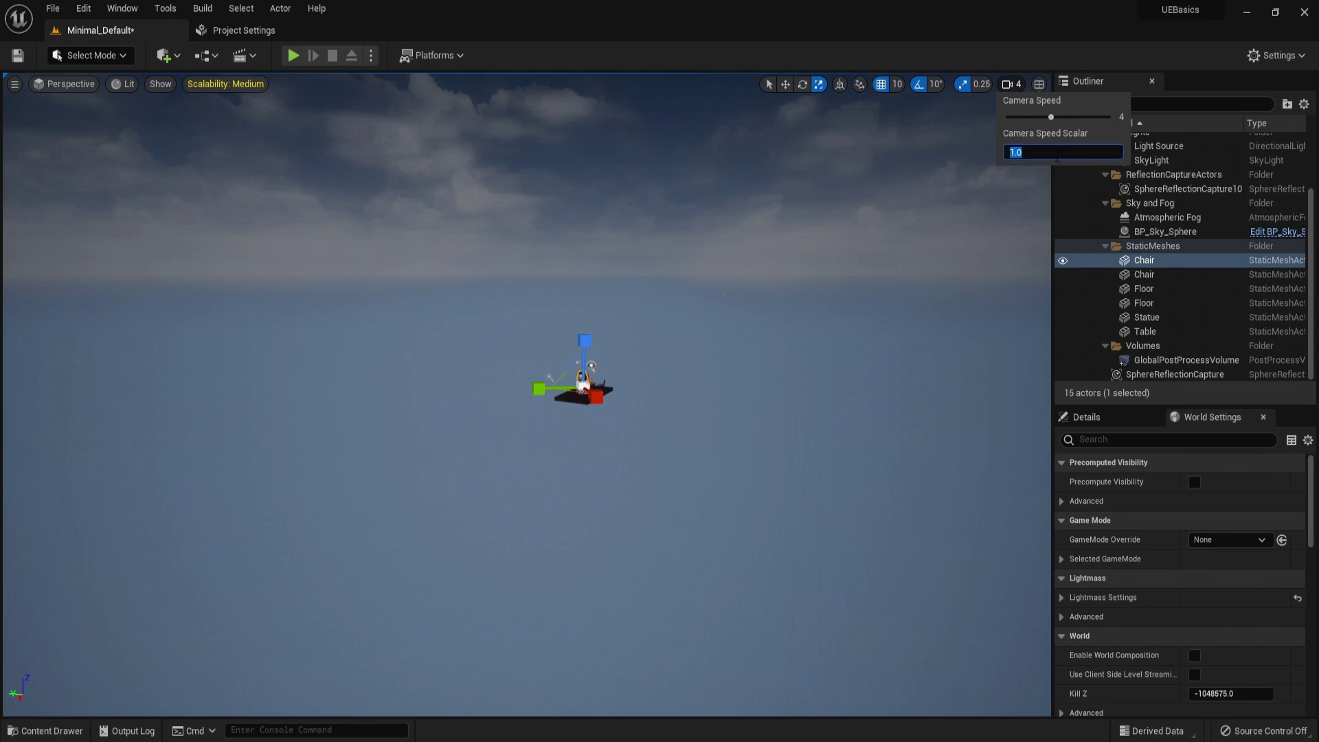
right_click_drag(831, 197, 828, 166)
key("w")
key("s")
key("w")
- Reset the Camera Speed Scalar to 1.0 and scale the chair down uniformly to match the other chair
left_click(1016, 87)
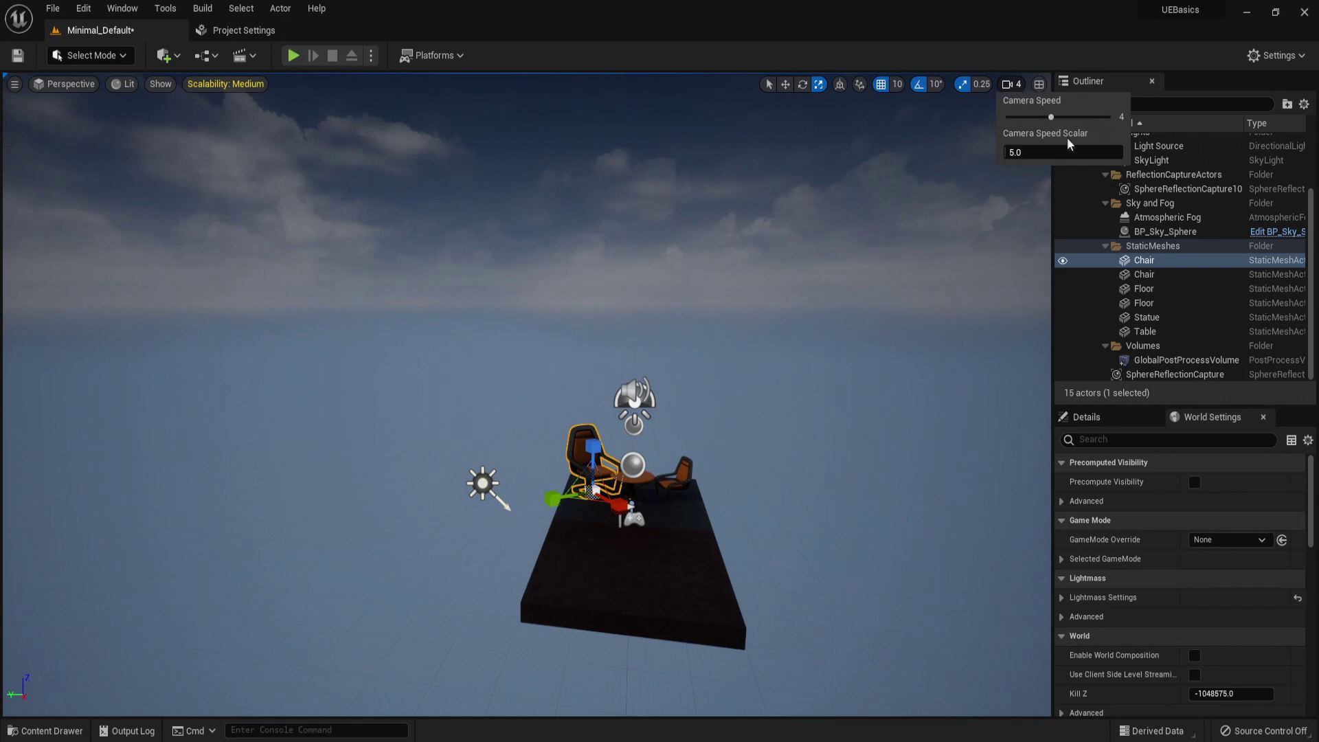
left_click(1065, 150)
type("0")
right_click_drag(910, 360, 825, 370)
key("w")
key("a")
key("d")
key("w")
left_click_drag(522, 410, 522, 410)
- Adjust the camera speed, leave it at 4, and fly back until both floor pieces are in view
left_click(1010, 84)
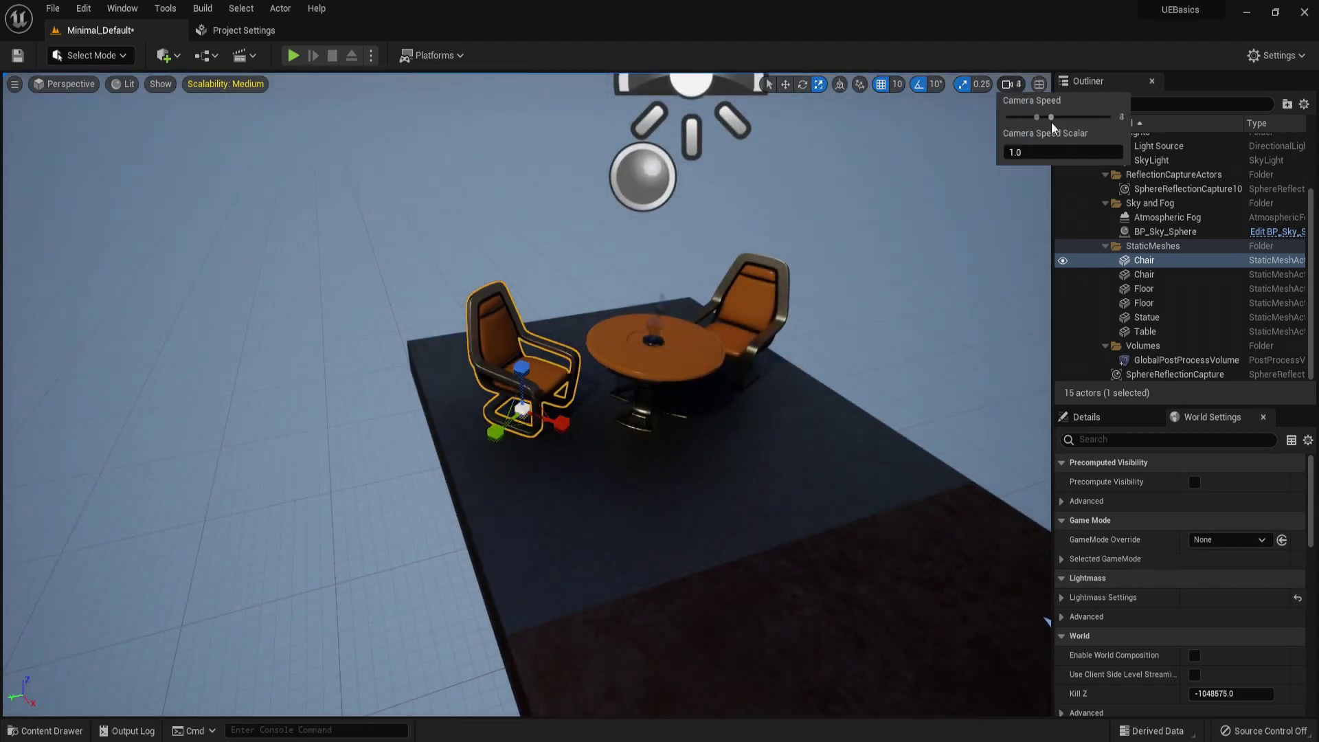
left_click_drag(1051, 122, 1125, 130)
right_click_drag(839, 368, 859, 388)
key("s")
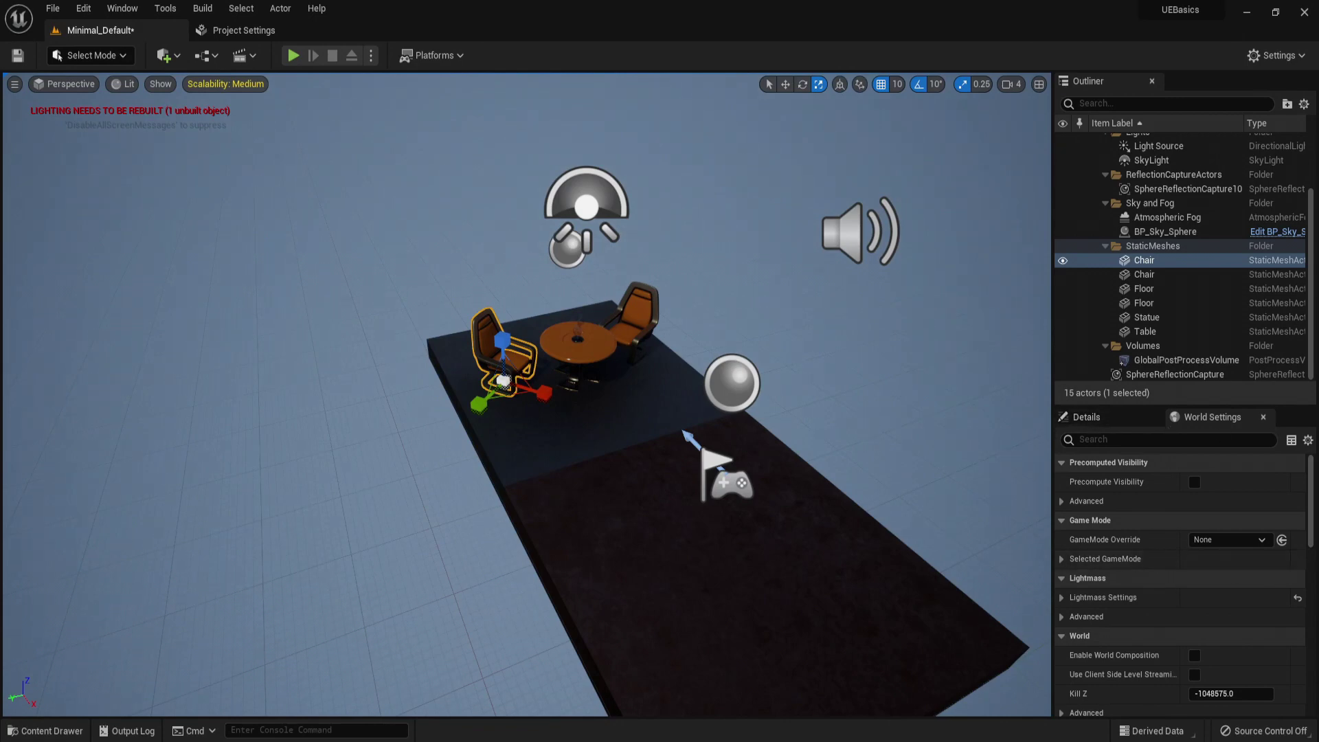
- Select the brown floor piece, focus on it with the Move tool active, and select the dark blue floor piece
left_click(635, 467)
key("f")
key("w")
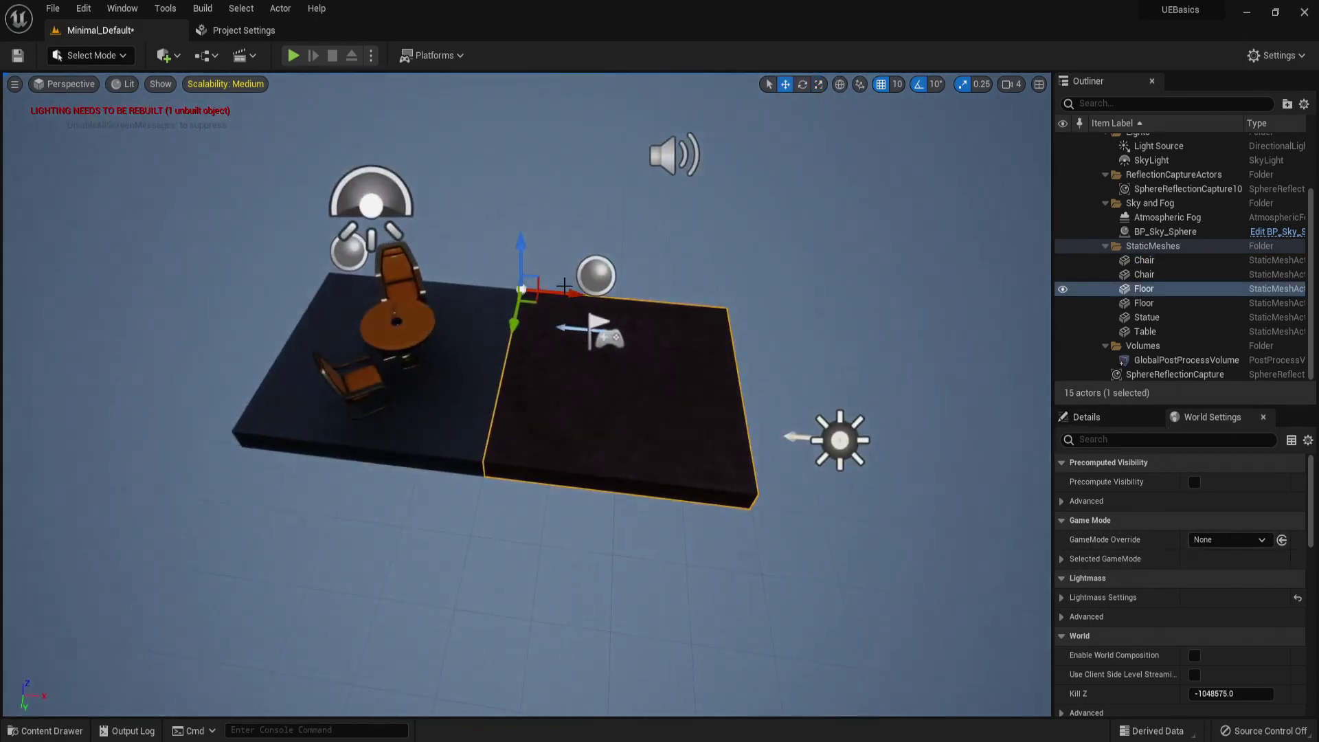
left_click(434, 317)
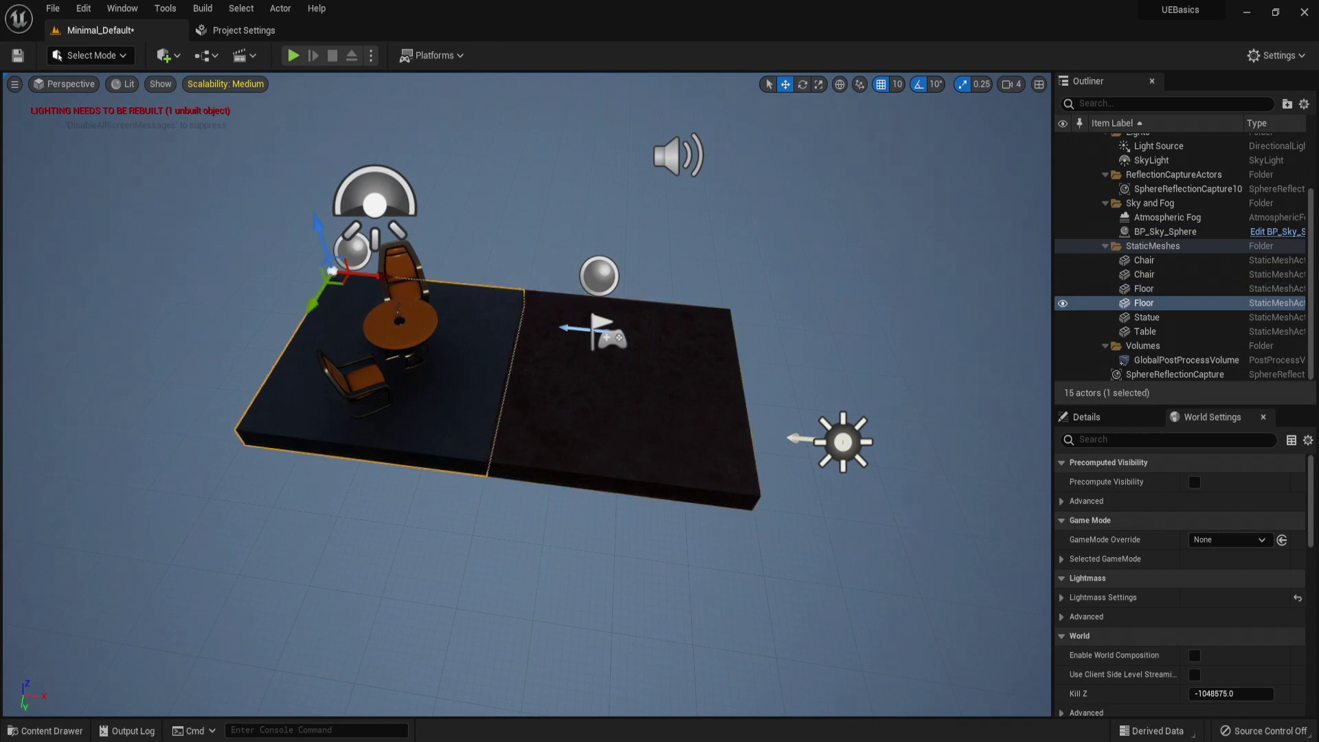
- Select several scene actors in turn, ending with the Player Start, and cycle it through the Rotate and Scale tools
left_click(599, 274)
left_click(678, 155)
left_click(374, 204)
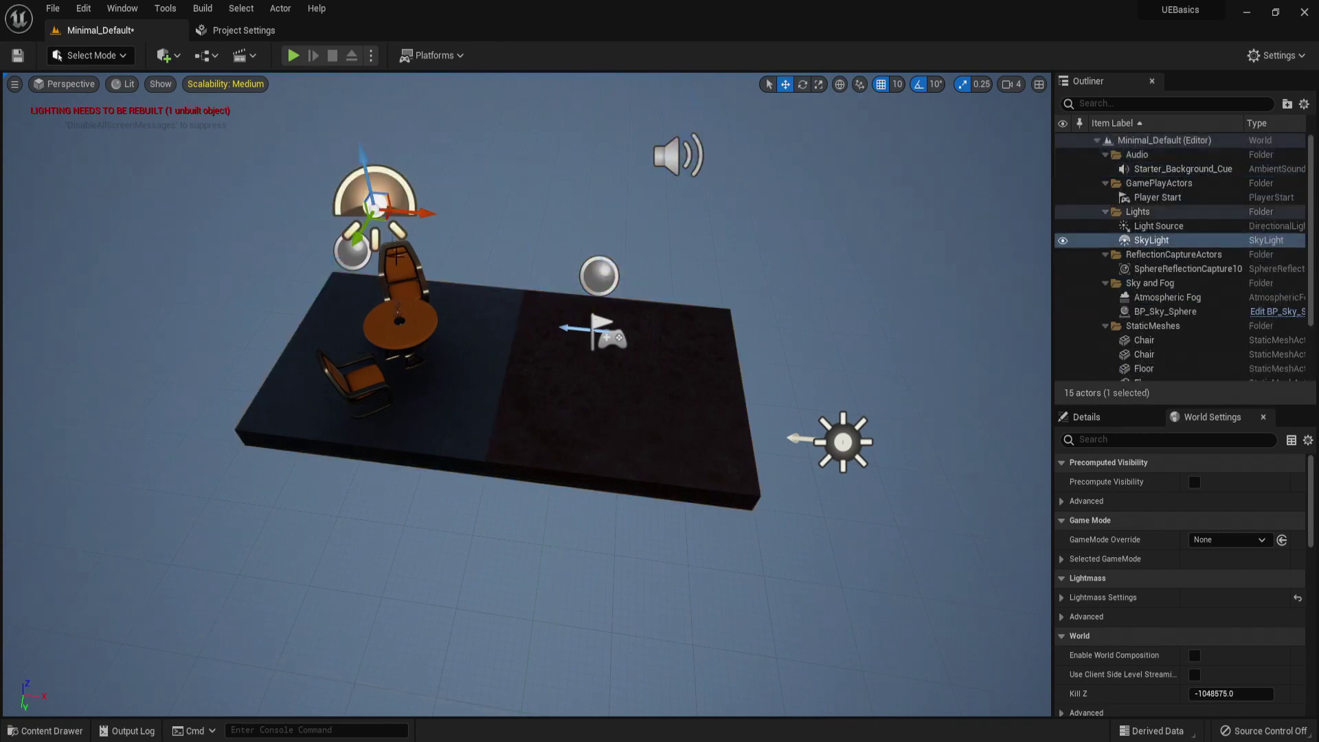
left_click(398, 268)
left_click(619, 338)
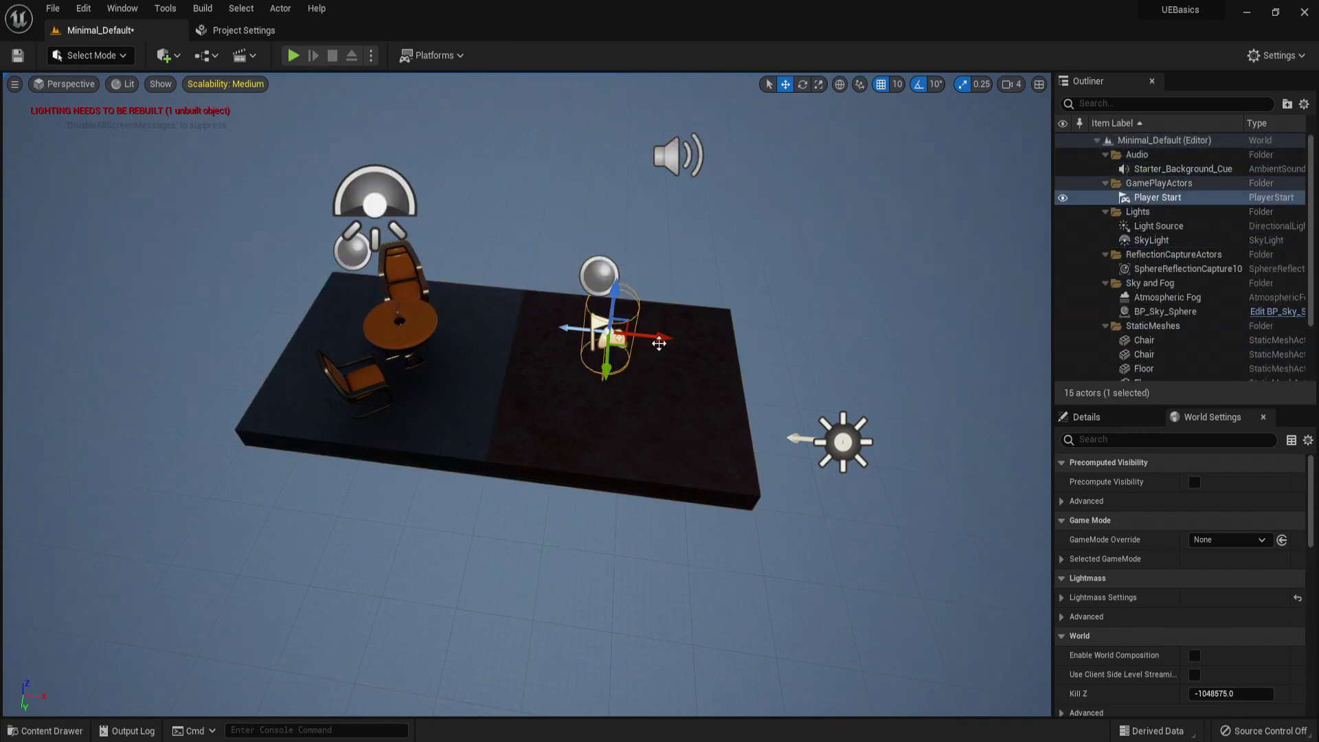
key("e")
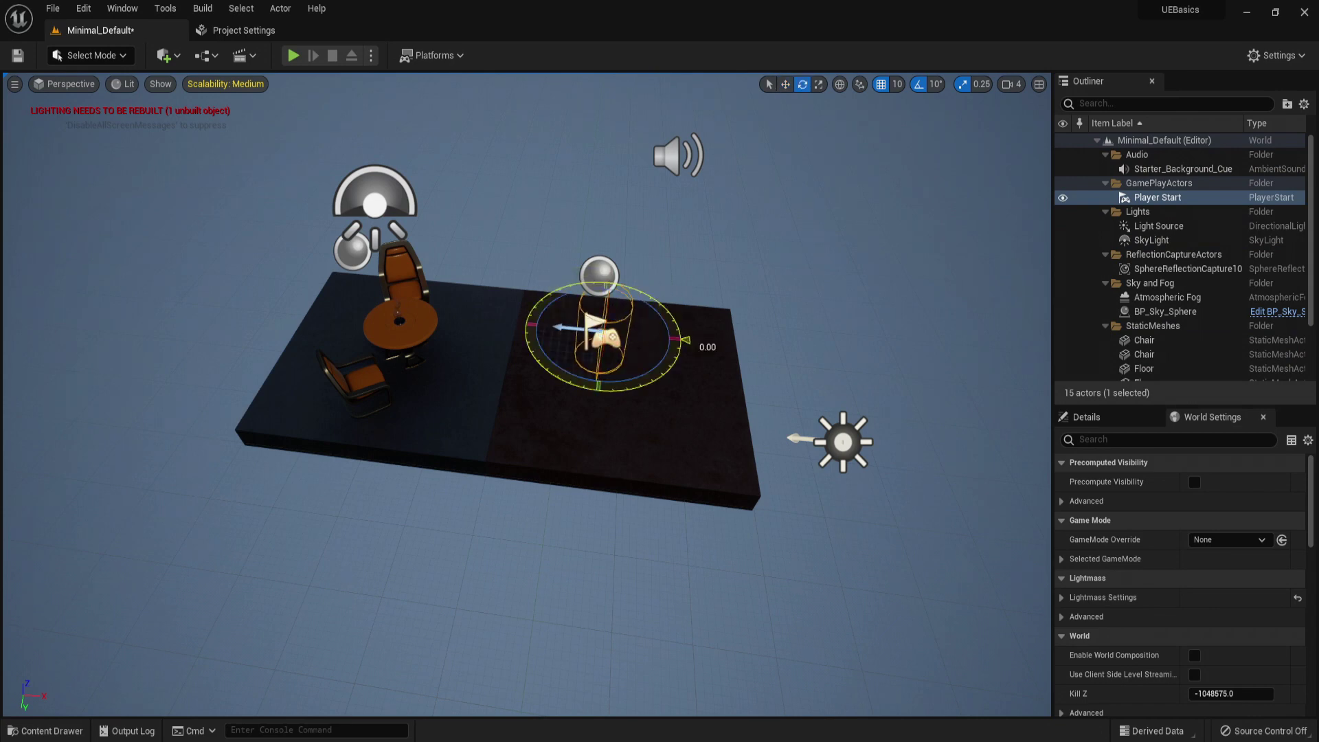
key("r")
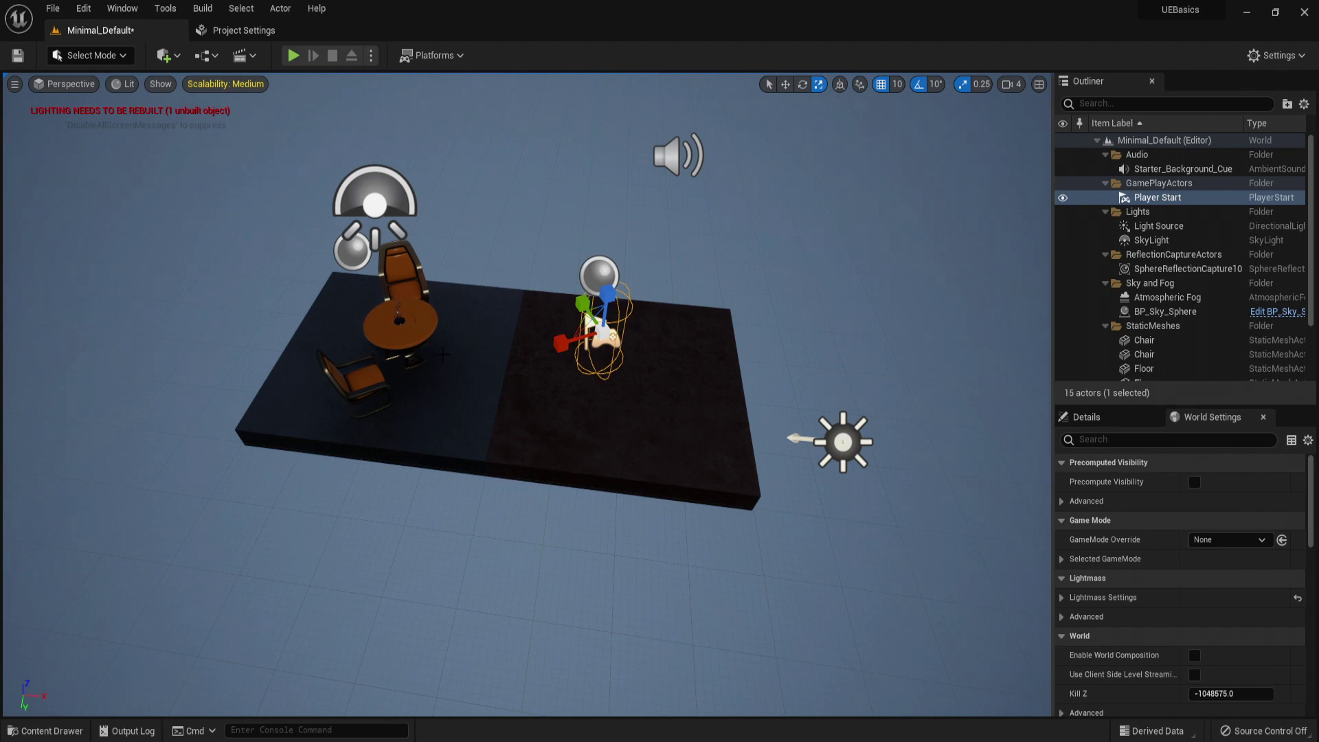
- Select the front chair with the Move tool active, display its details and enlarge the area they occupy
left_click(360, 377)
right_click_drag(360, 377, 265, 377)
key("w")
left_click(1105, 417)
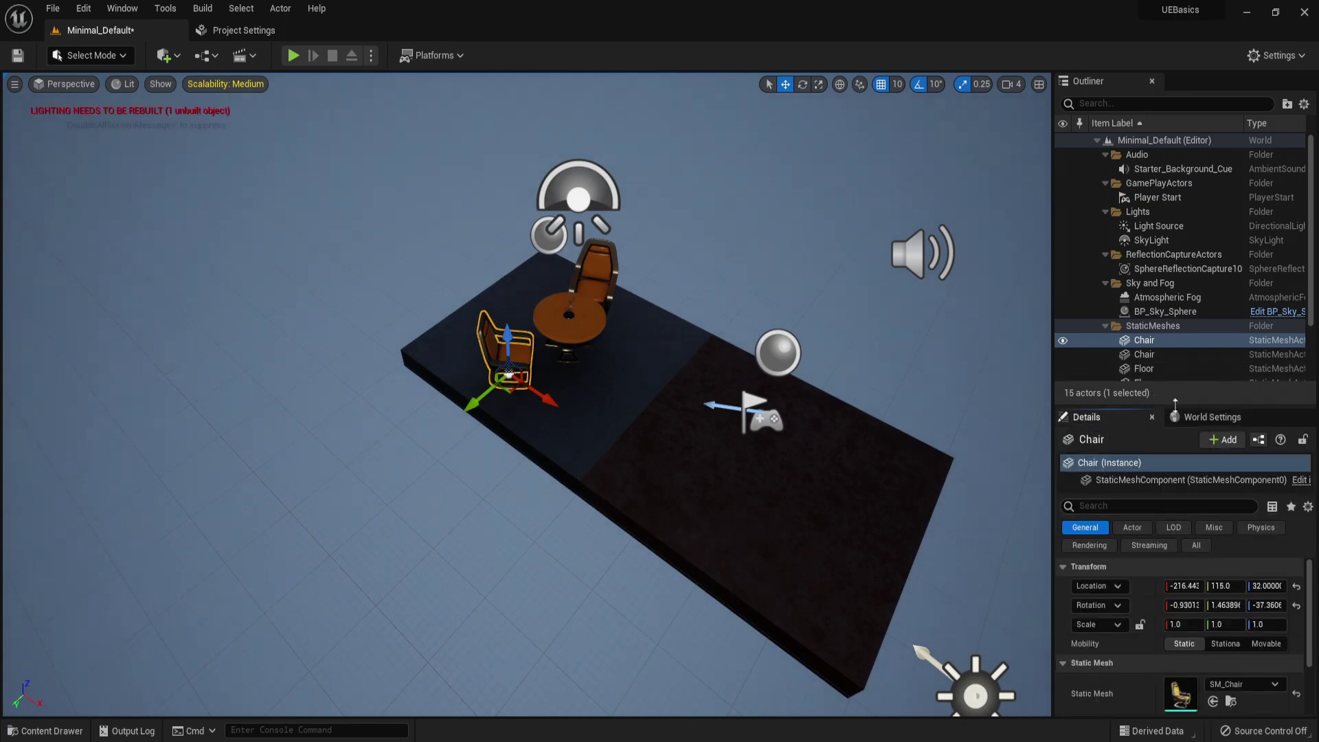
left_click_drag(1172, 404, 1169, 292)
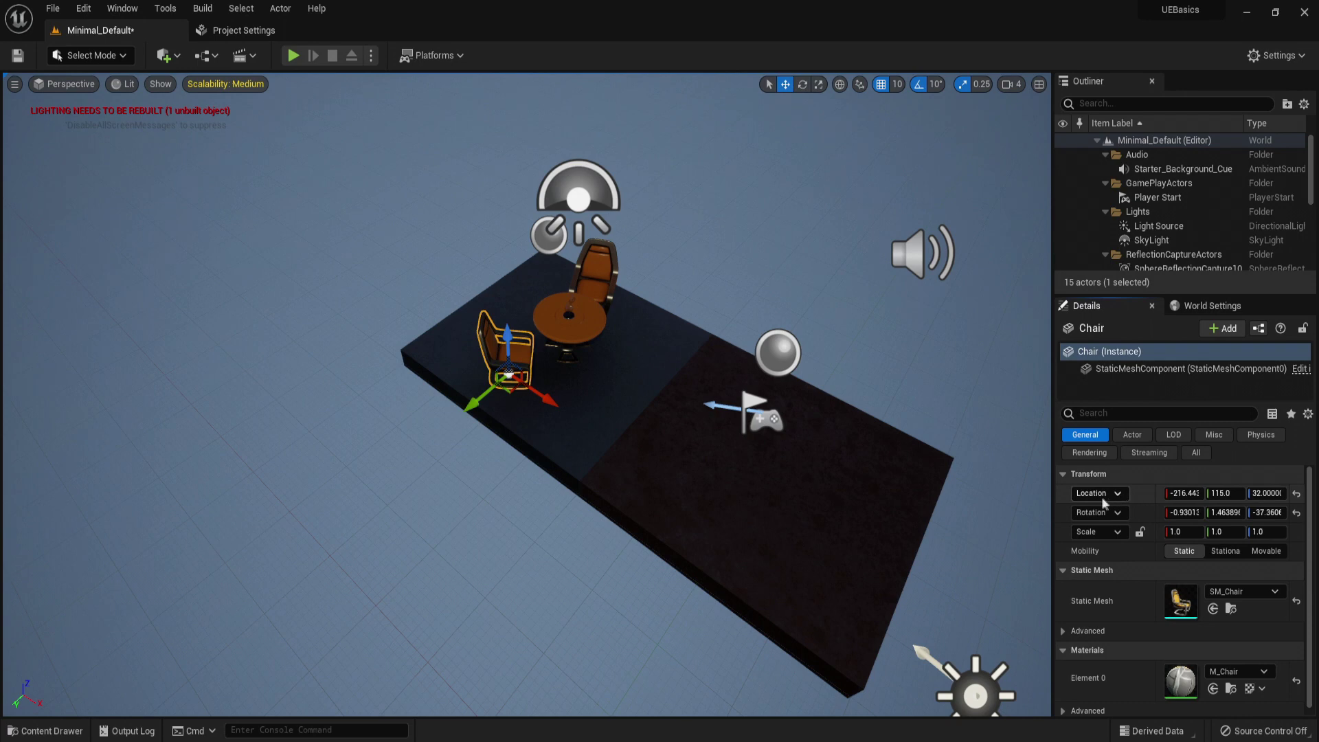
- Try an X scale of 0.25 on the selected chair and restore it to 1
left_click(1187, 532)
type("0.25")
key("Return")
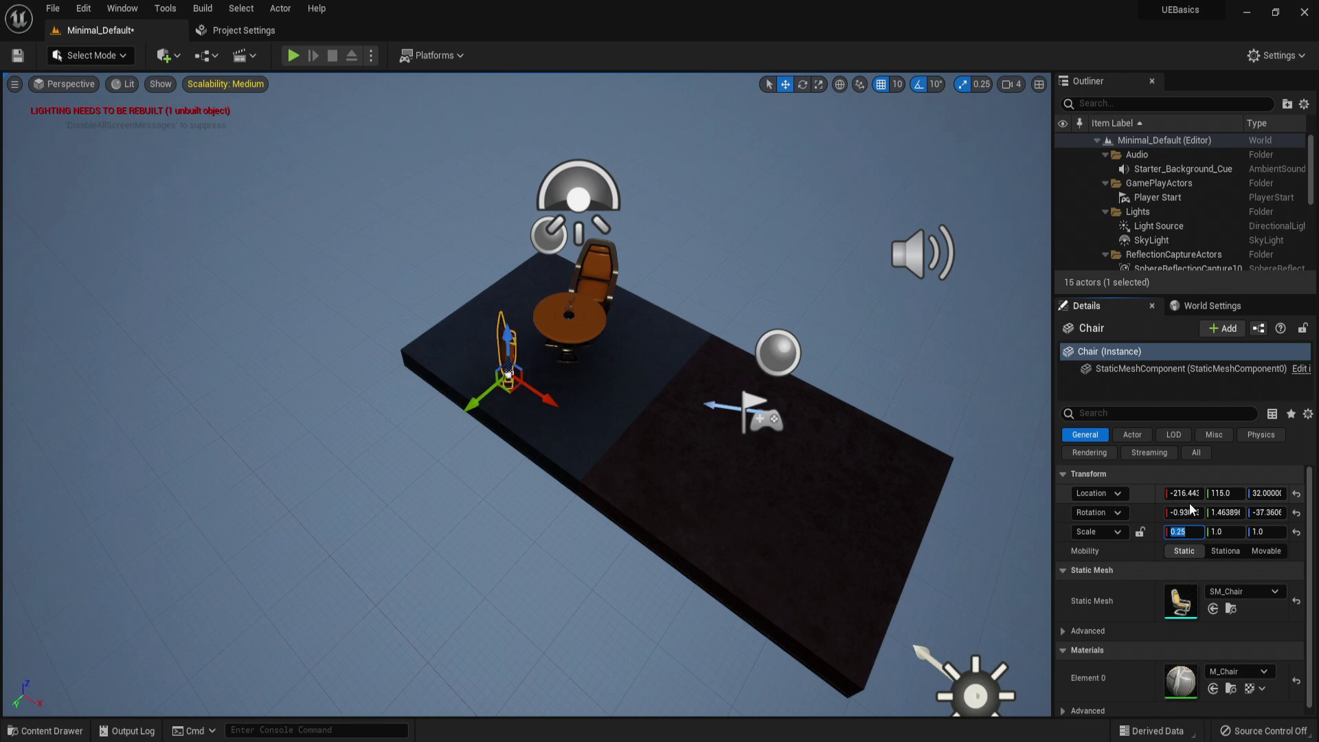
type("1")
key("Return")
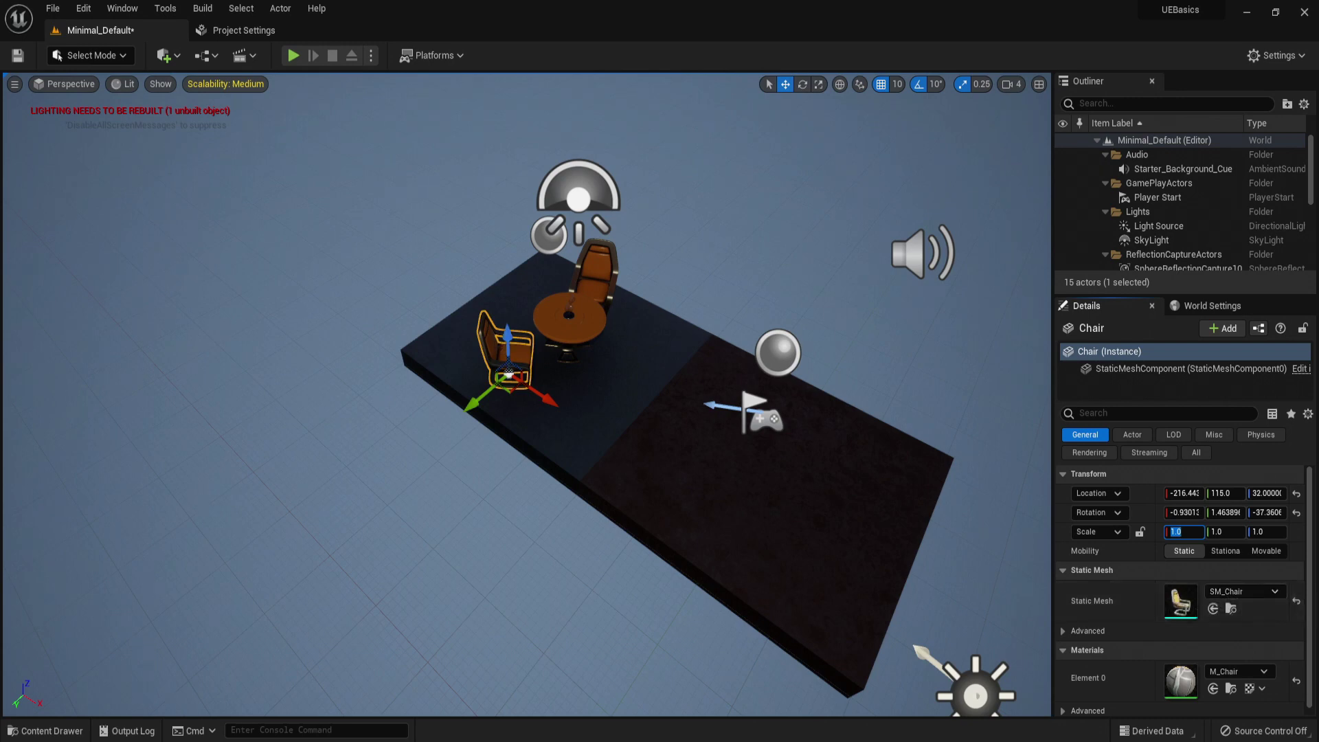
- Replace the selected chair's static mesh with SM_Couch and view it up close beside the table
scroll(1209, 577, "down", 1)
left_click(1209, 555)
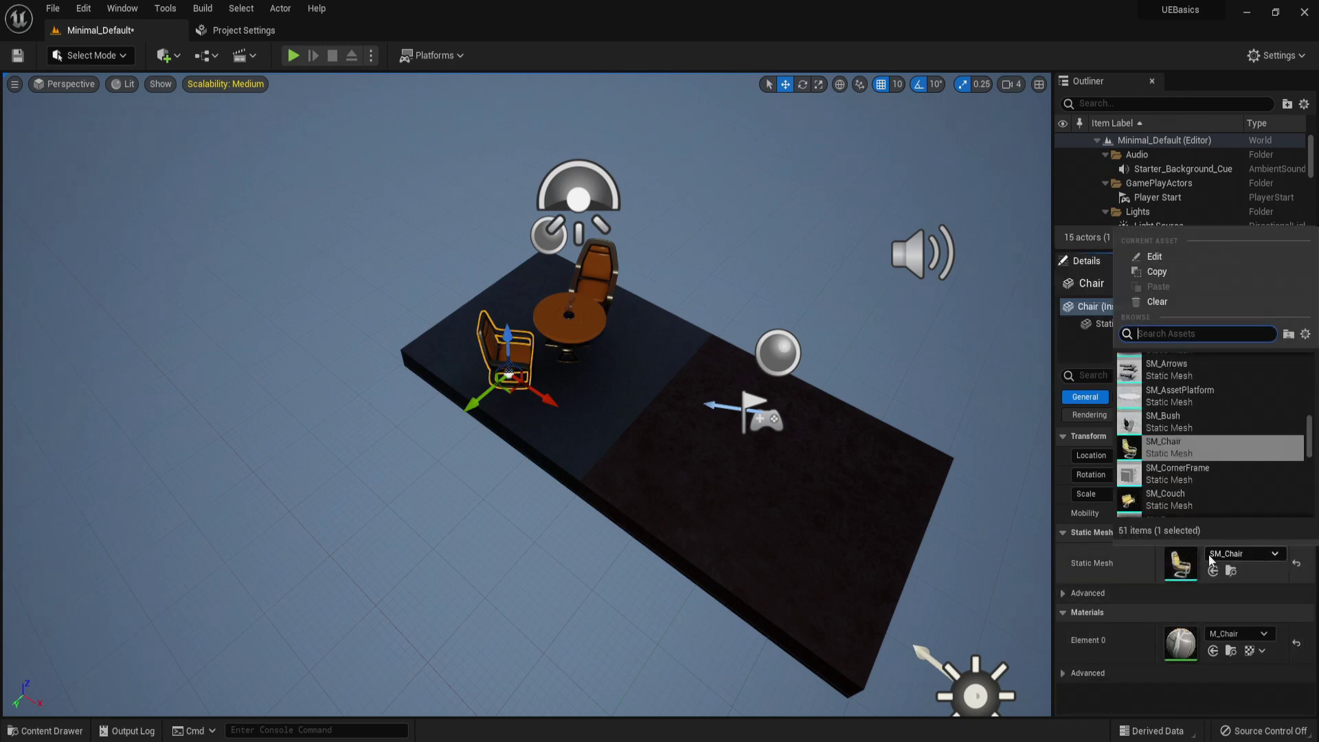
type("couch")
left_click(1167, 362)
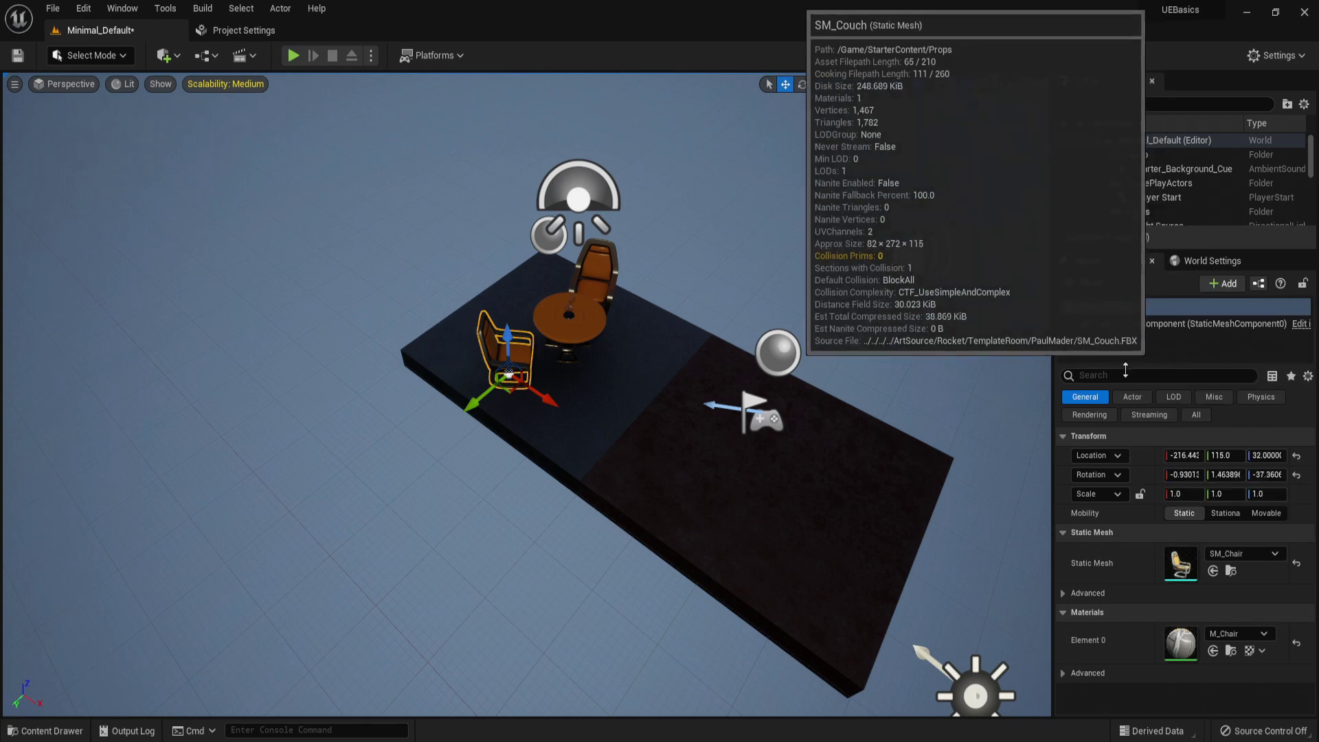
key("w")
right_click_drag(557, 411, 516, 402)
key("s")
key("s")
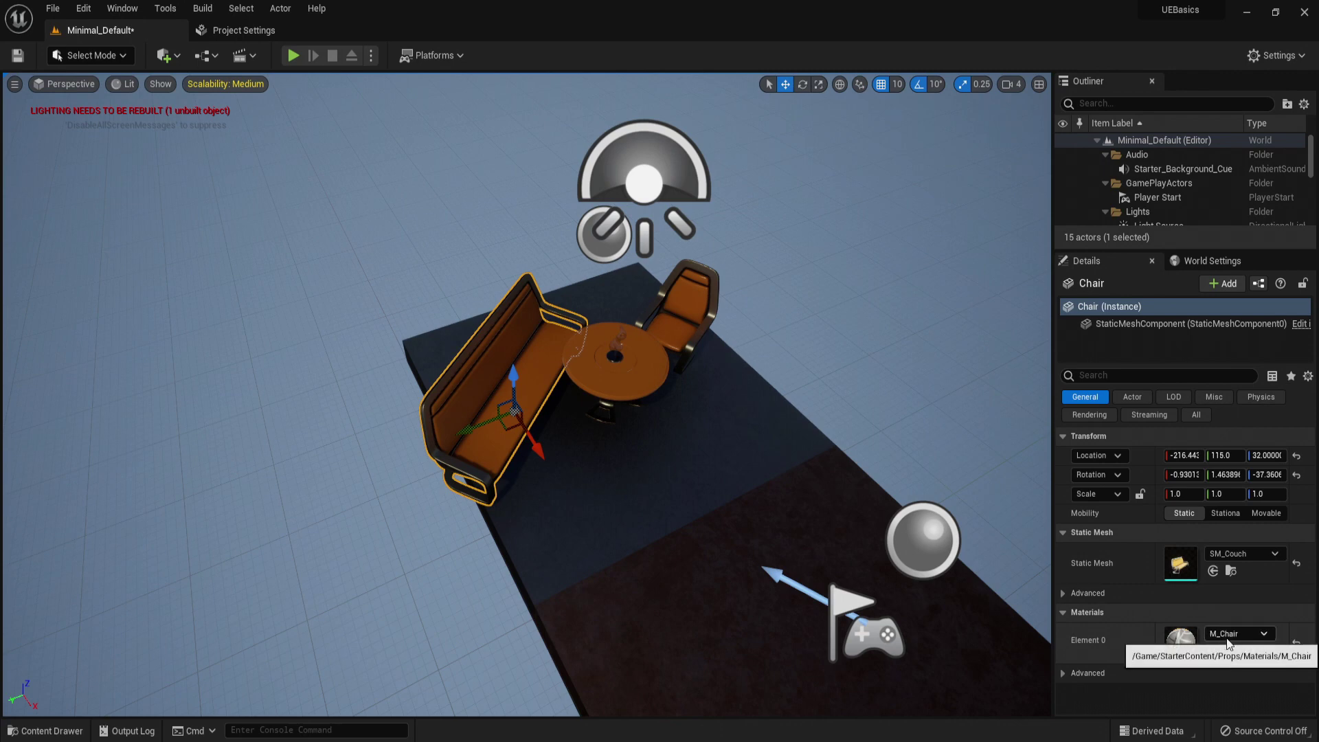
- Examine the couch's Actor properties, including the available Spawn Collision Handling options
left_click(1130, 396)
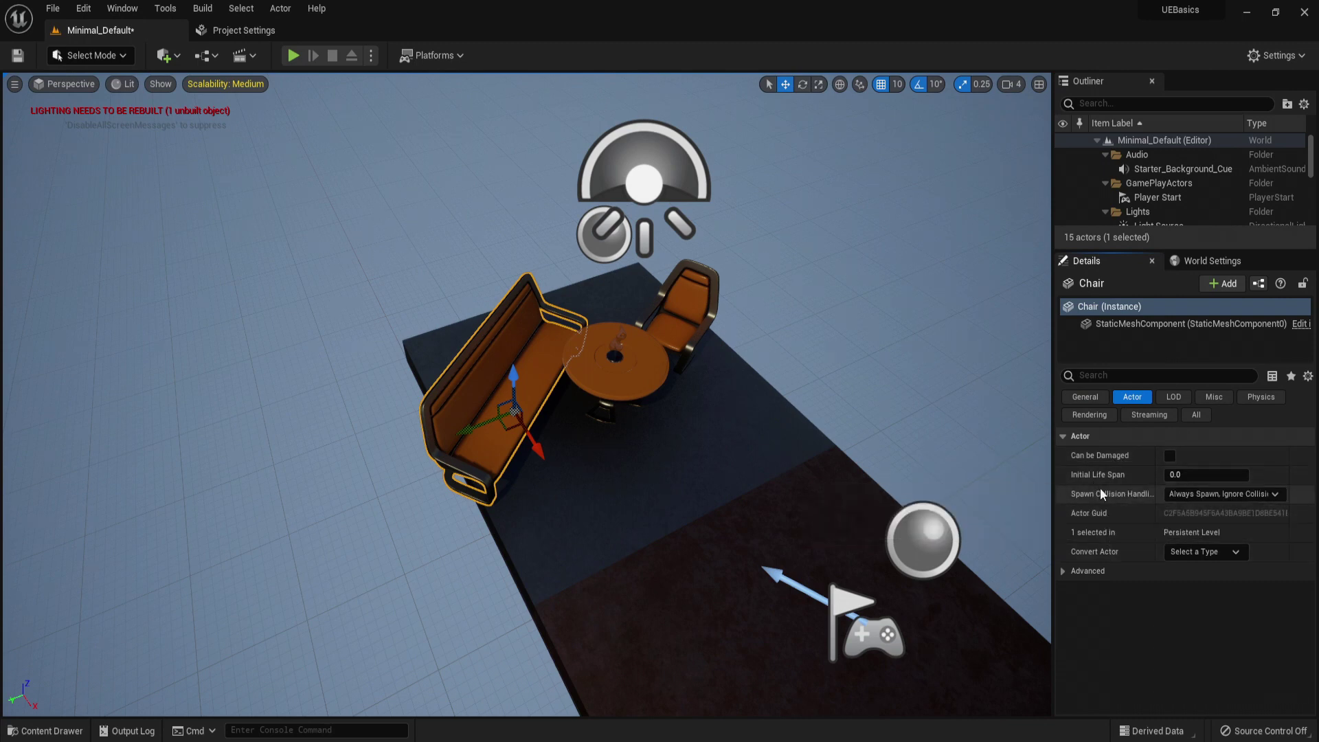
left_click(1207, 495)
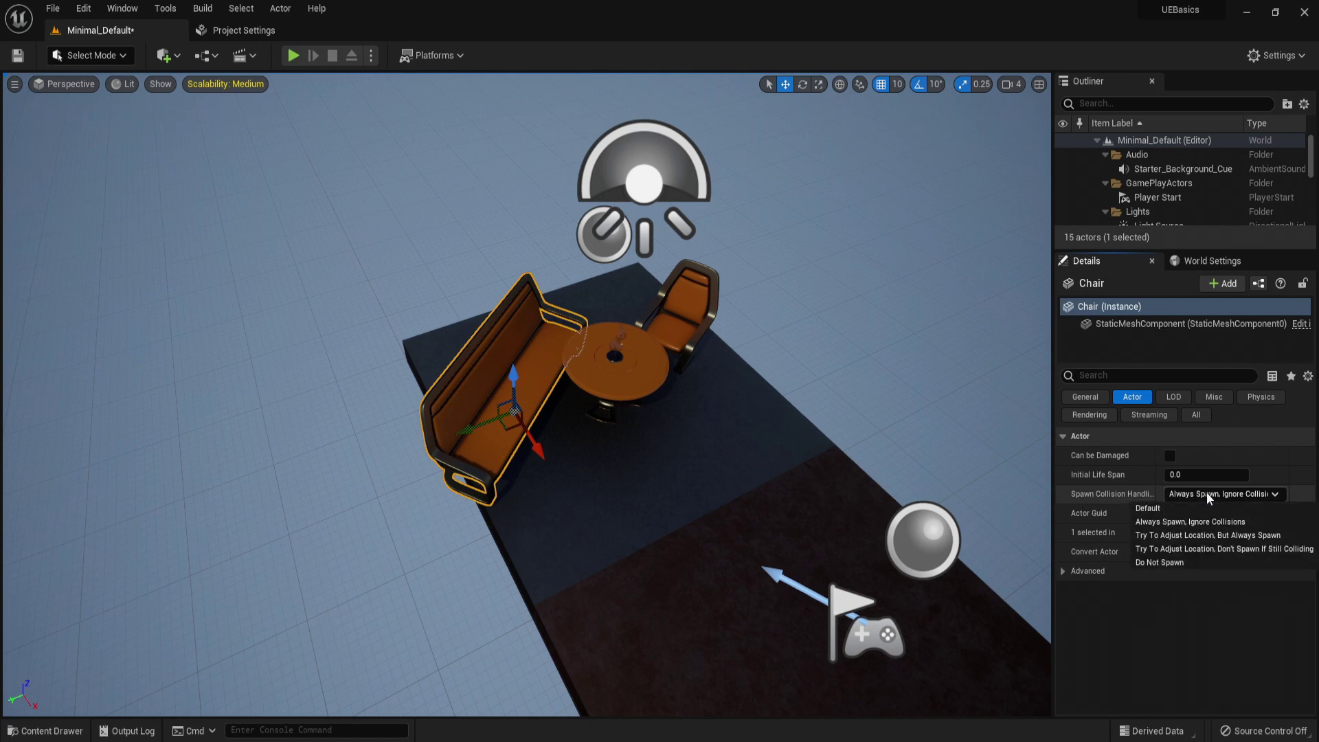
left_click(1206, 492)
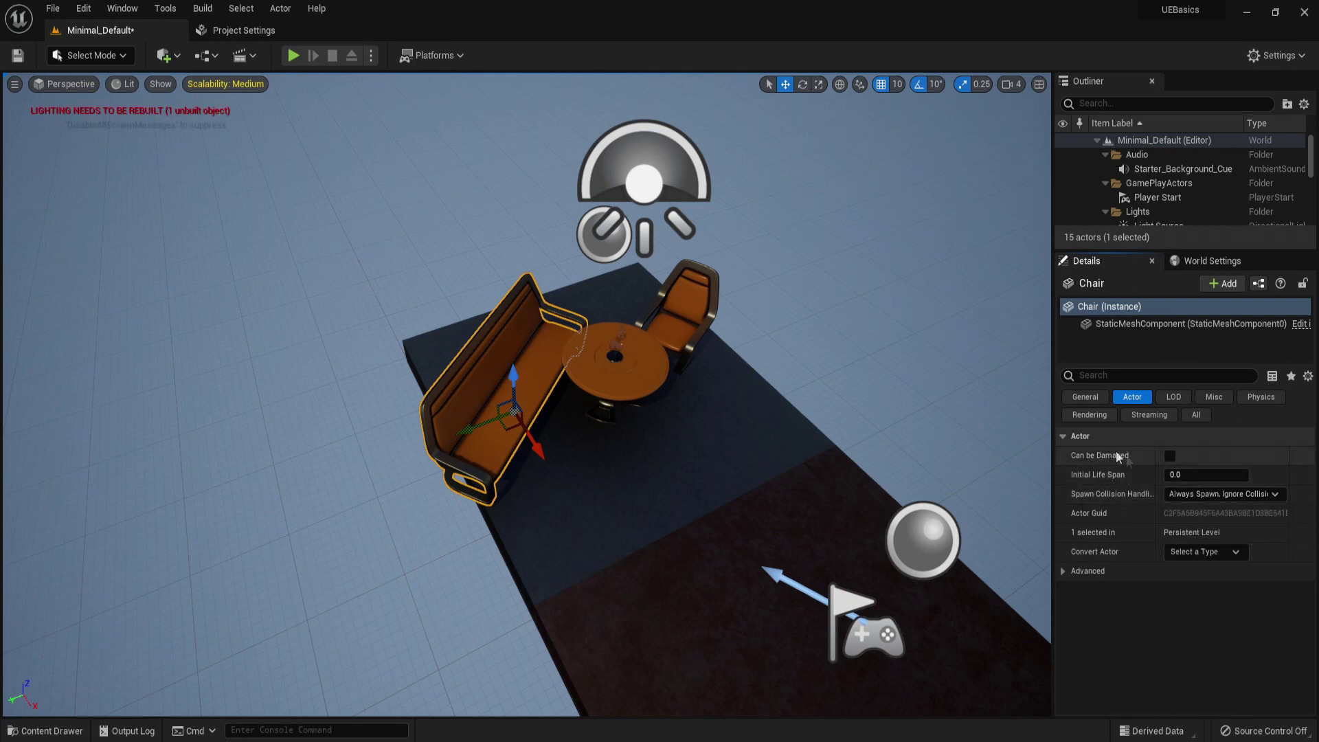
- Examine the couch's LOD properties and view the furniture from far away and close up
left_click(1176, 397)
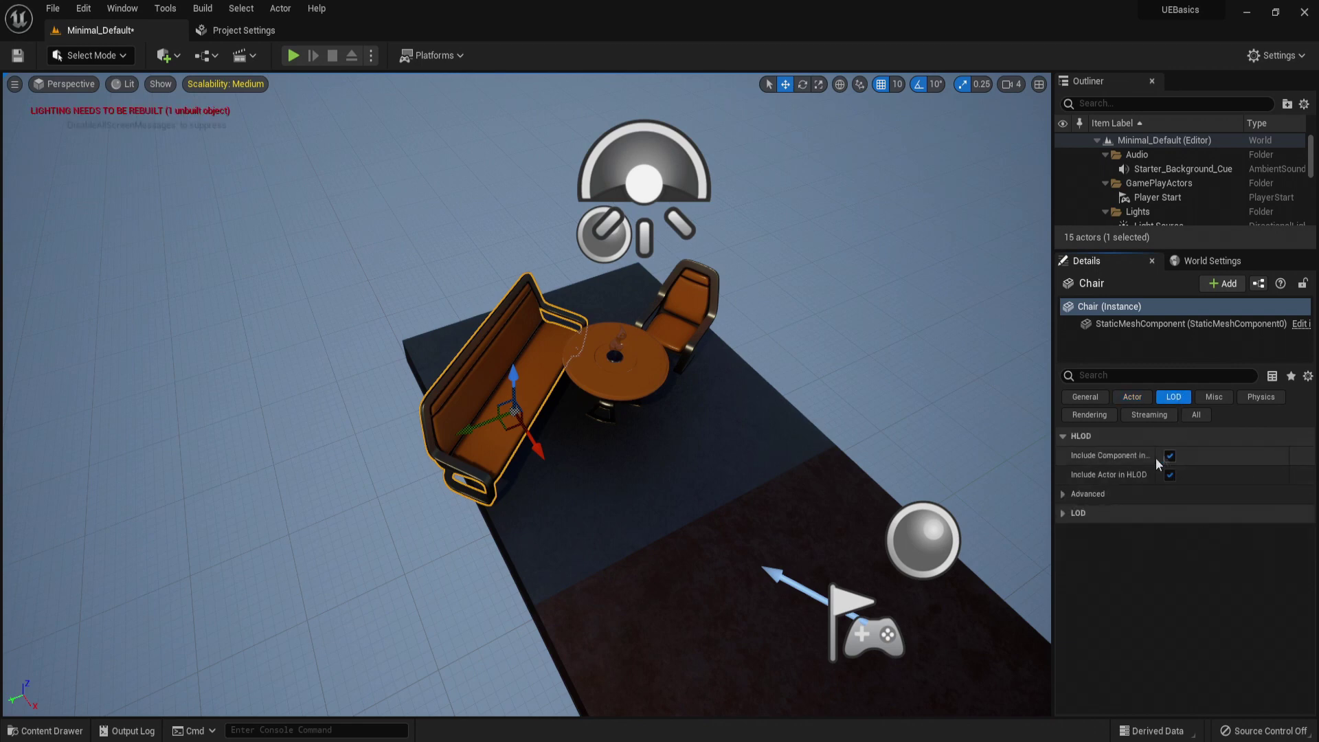
key("s")
mouse_move(744, 479)
right_mouse_down()
mouse_move(756, 470)
mouse_move(748, 479)
right_mouse_up()
key("s")
scroll(550, 412, "up", 5)
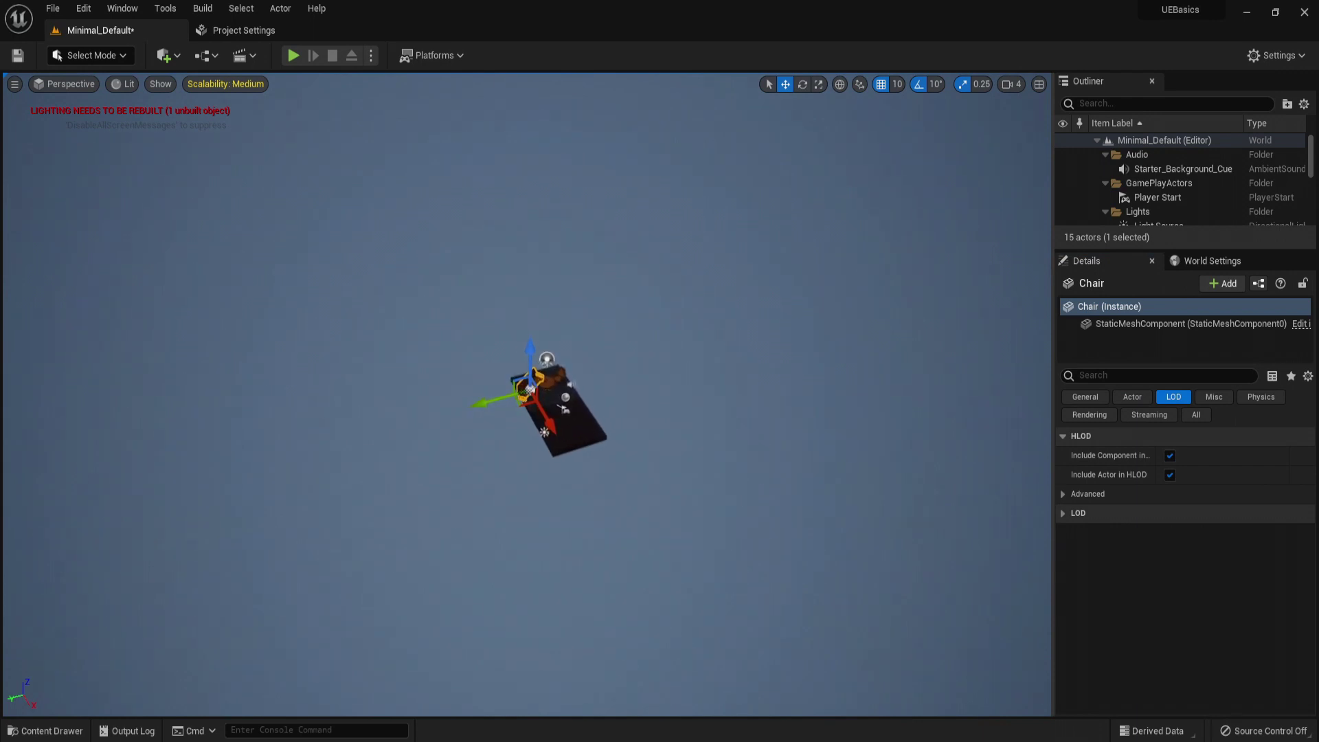
scroll(549, 412, "up", 8)
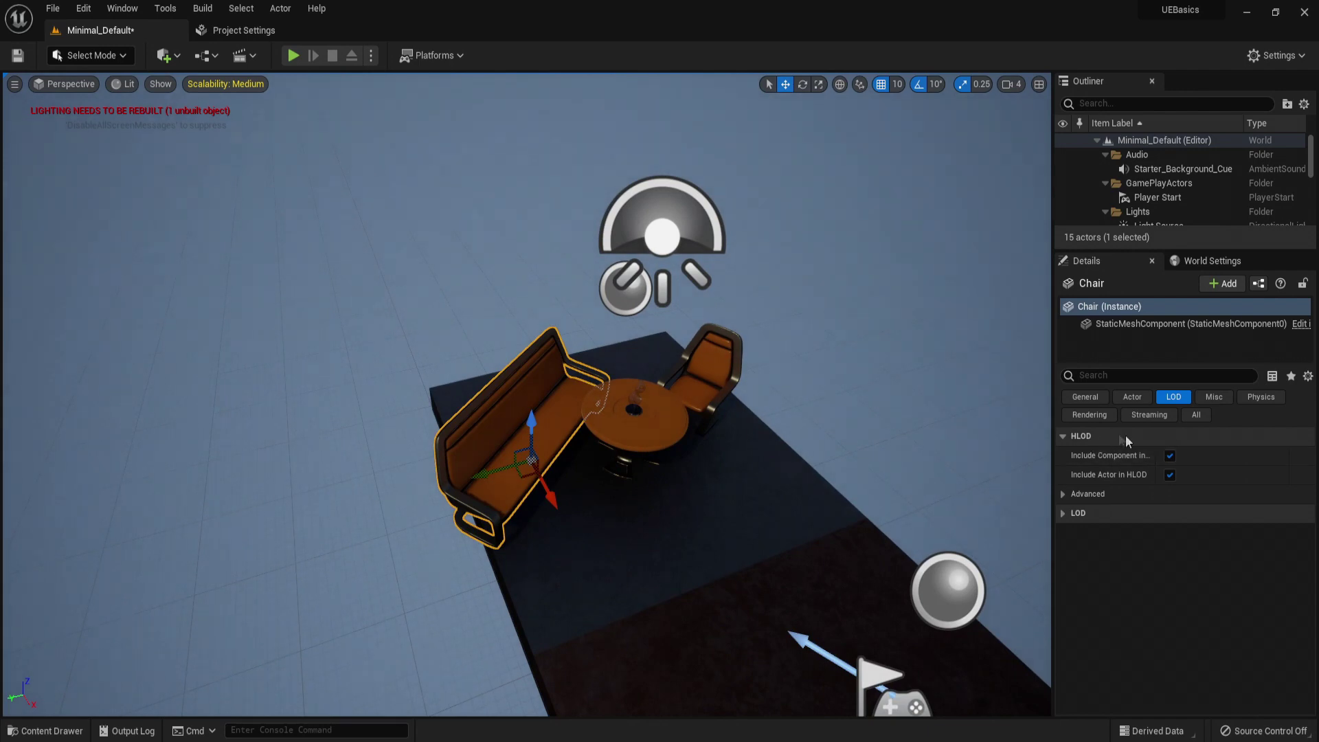
- Examine the couch's Misc properties and its Physics and Collision settings
left_click(1216, 398)
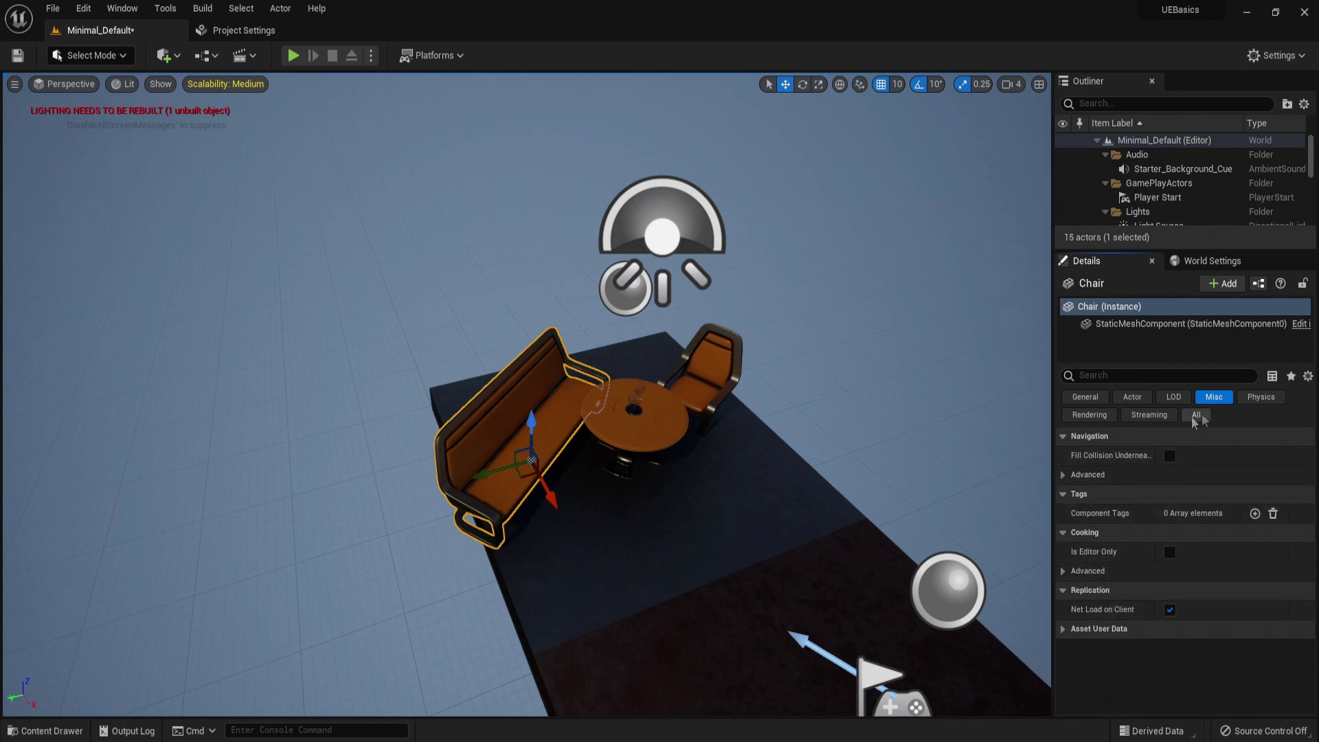
left_click(1260, 397)
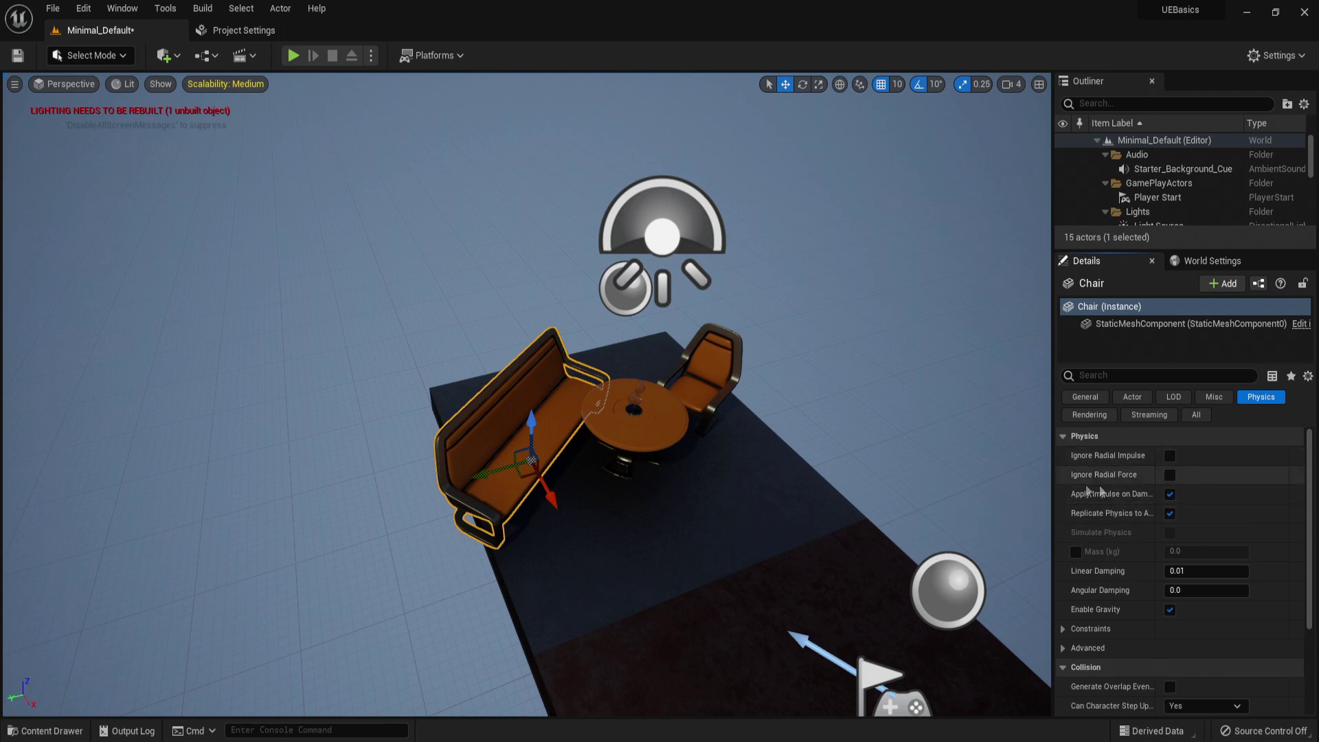
scroll(1090, 580, "down", 2)
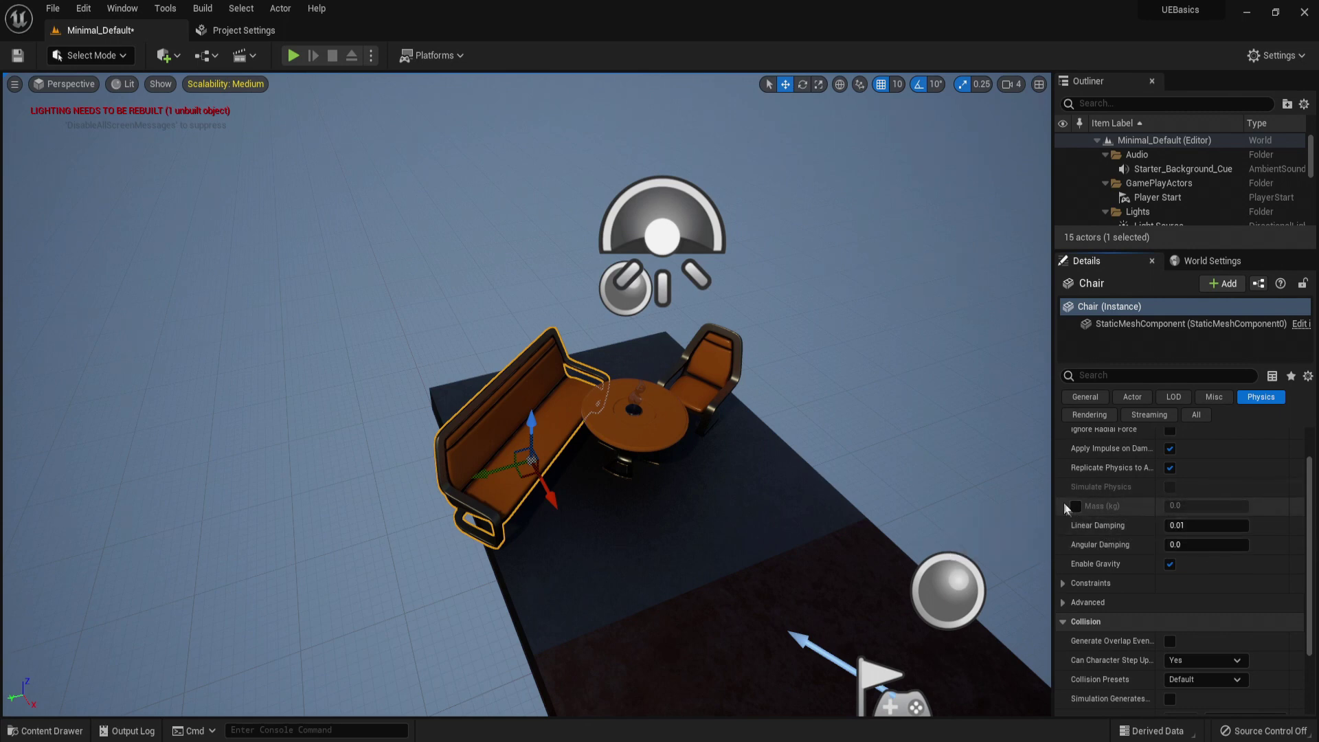
scroll(1138, 580, "down", 5)
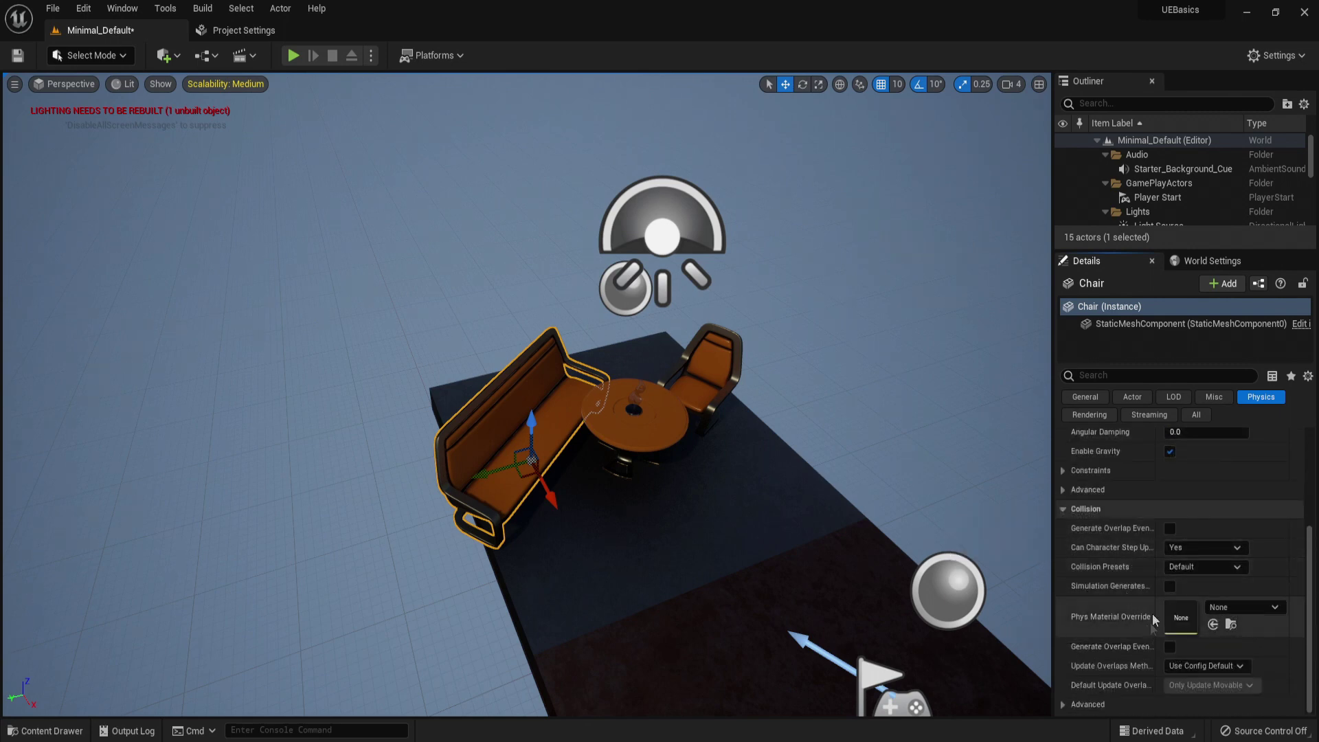
- Turn off Cast Shadow in the couch's Rendering properties and look through the remaining rendering settings
left_click(1089, 414)
scroll(1156, 494, "up", 1)
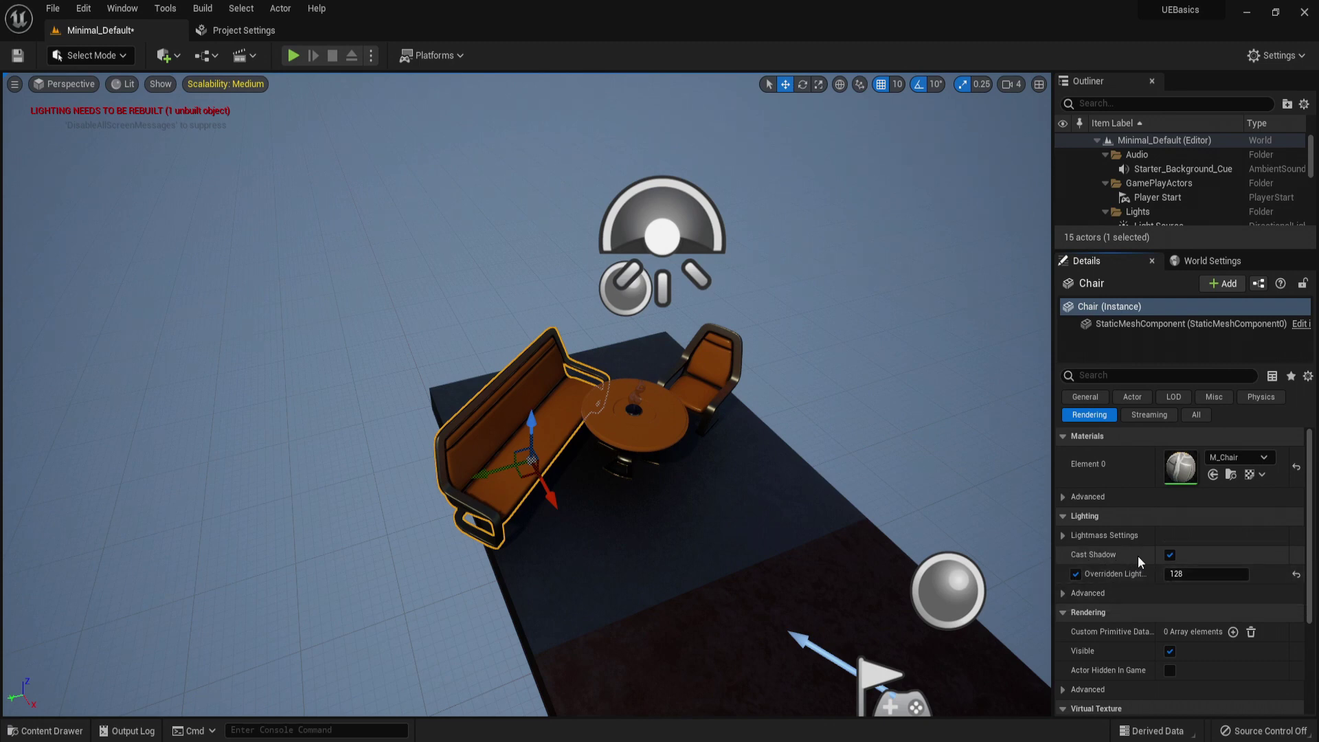
left_click(1169, 555)
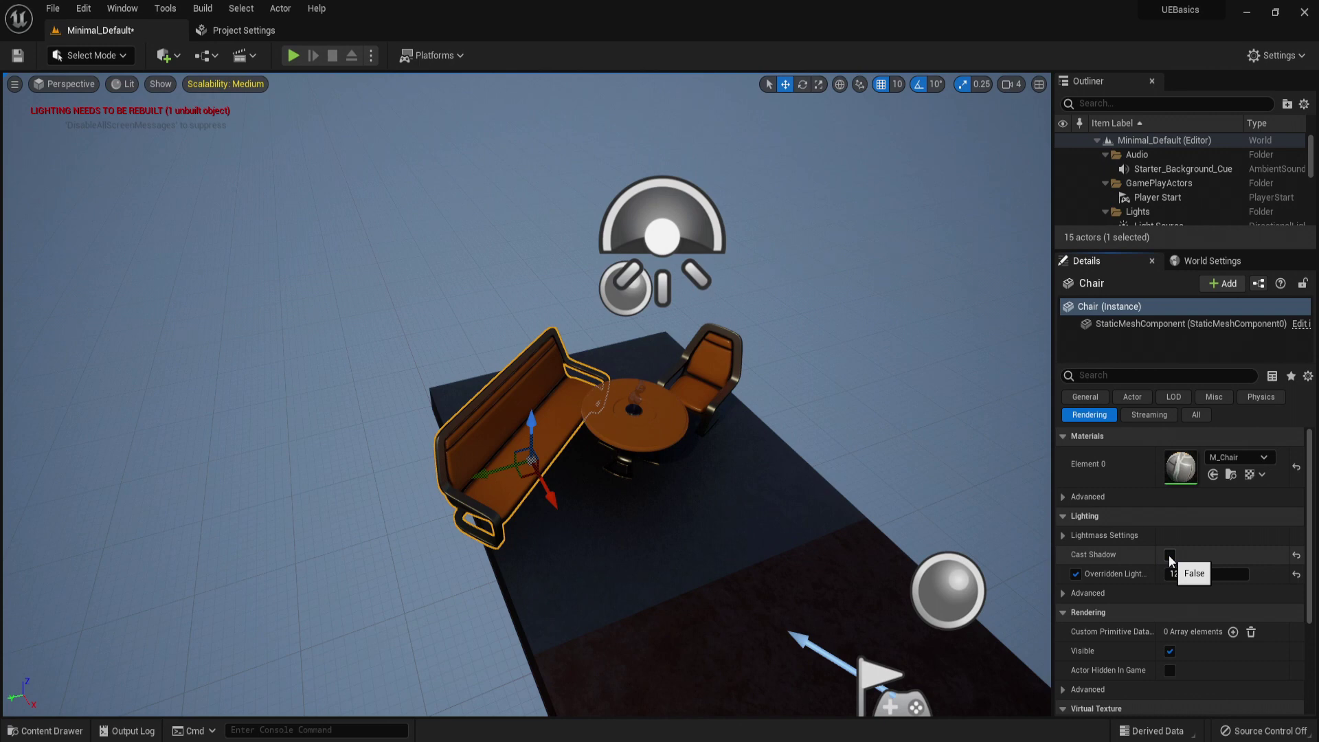
scroll(1169, 557, "down", 5)
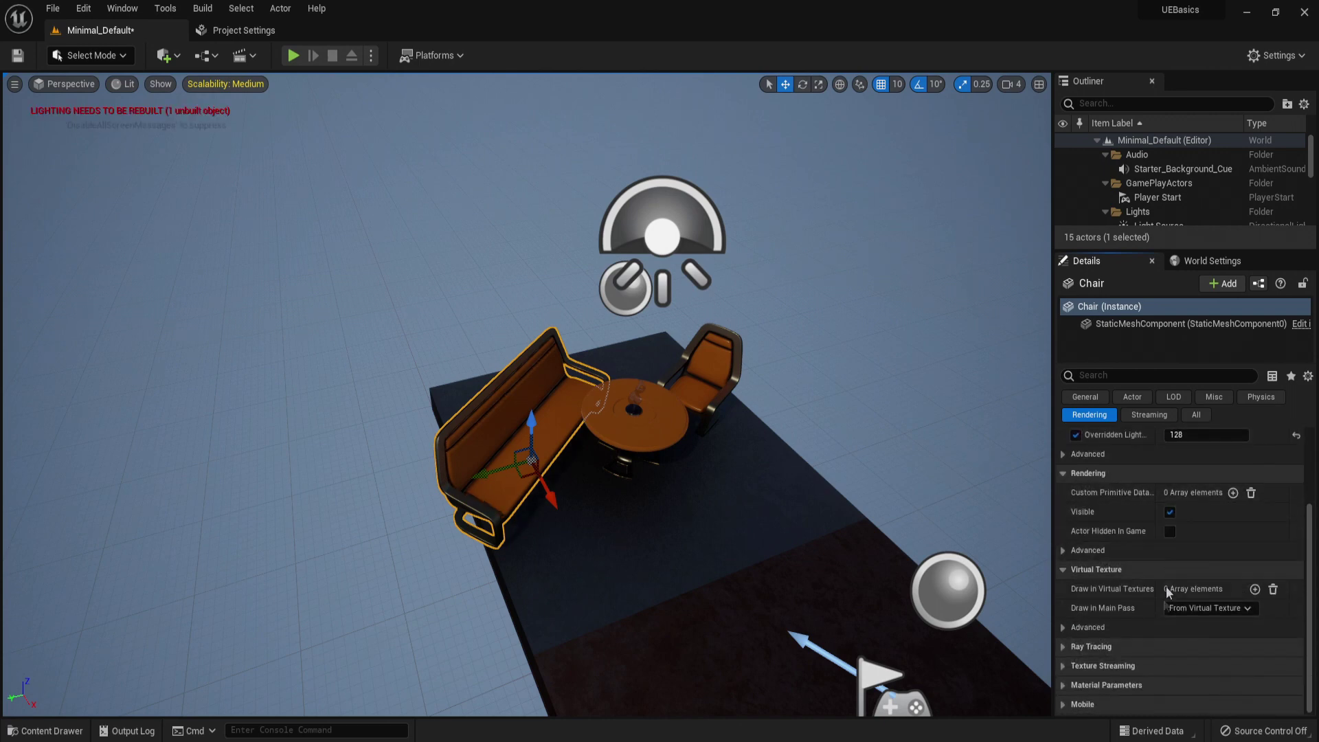
- Examine the couch's Streaming properties and its full property list, and return to the General properties
left_click(1148, 415)
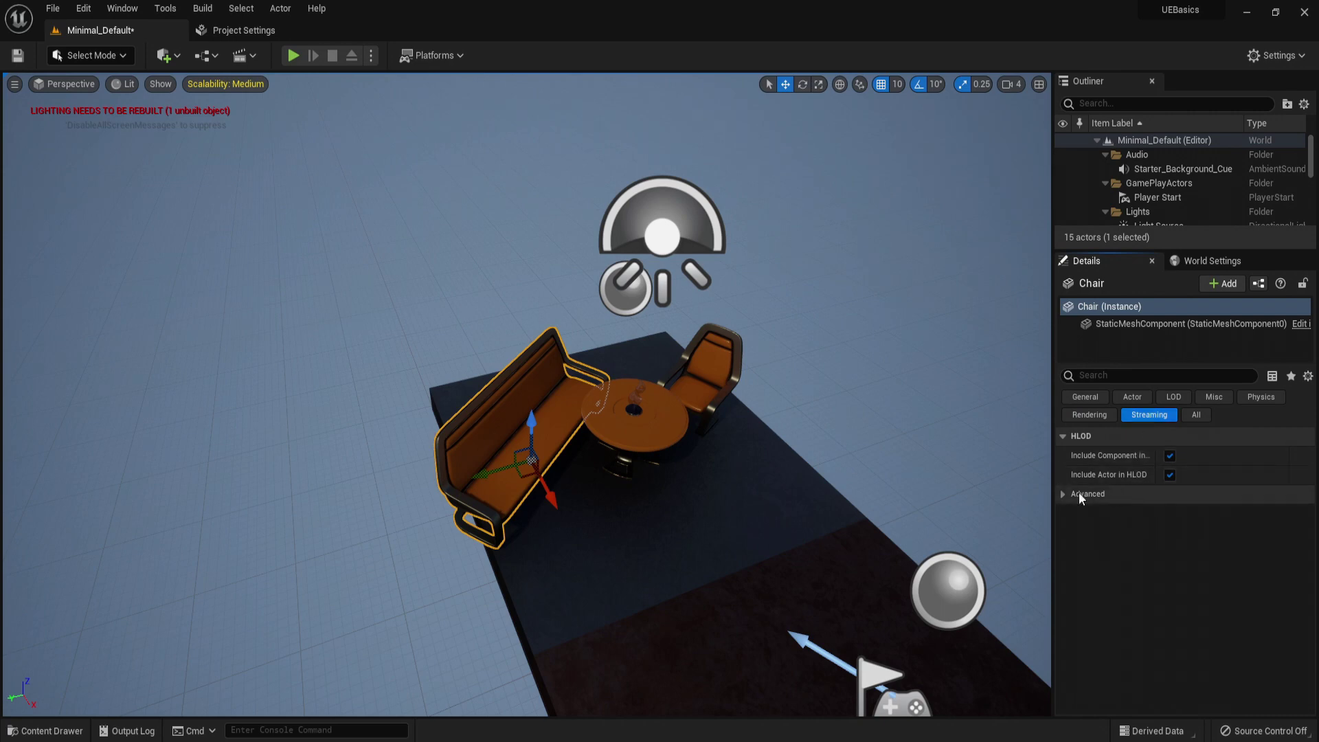
left_click(1196, 416)
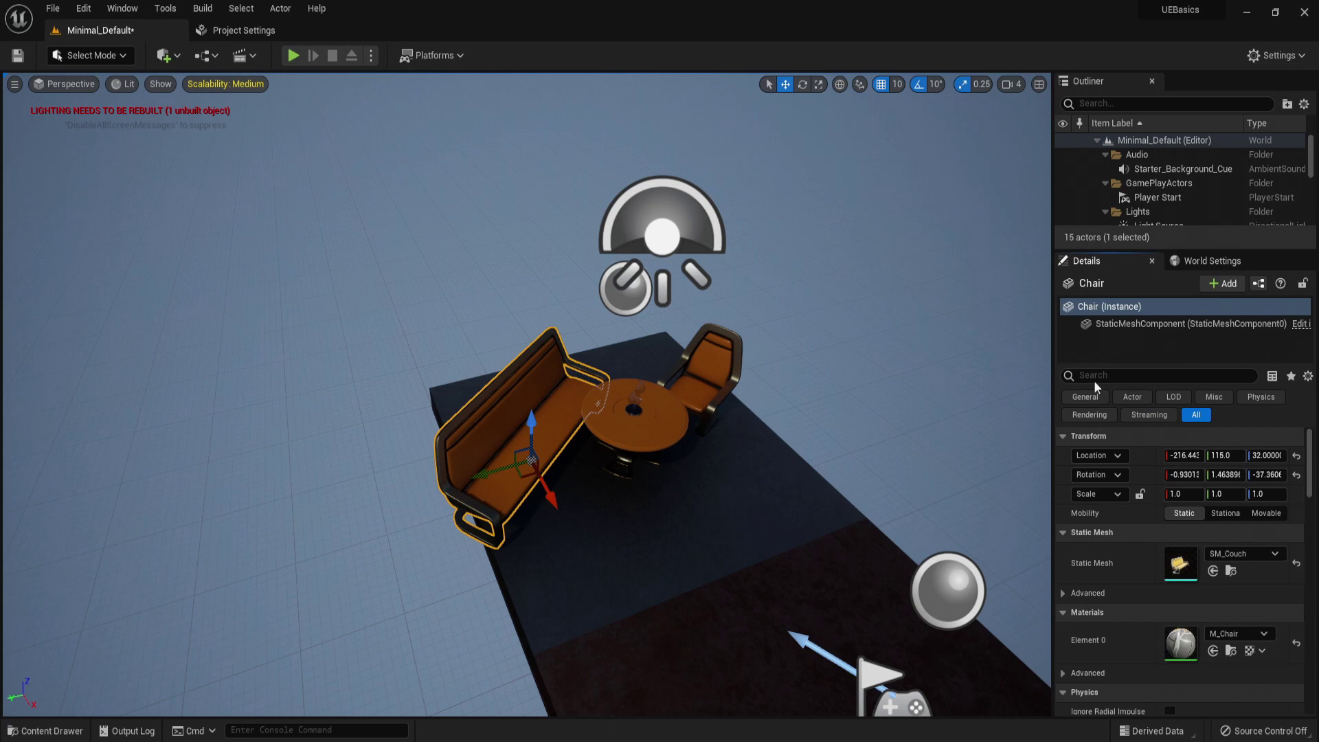
left_click(1090, 396)
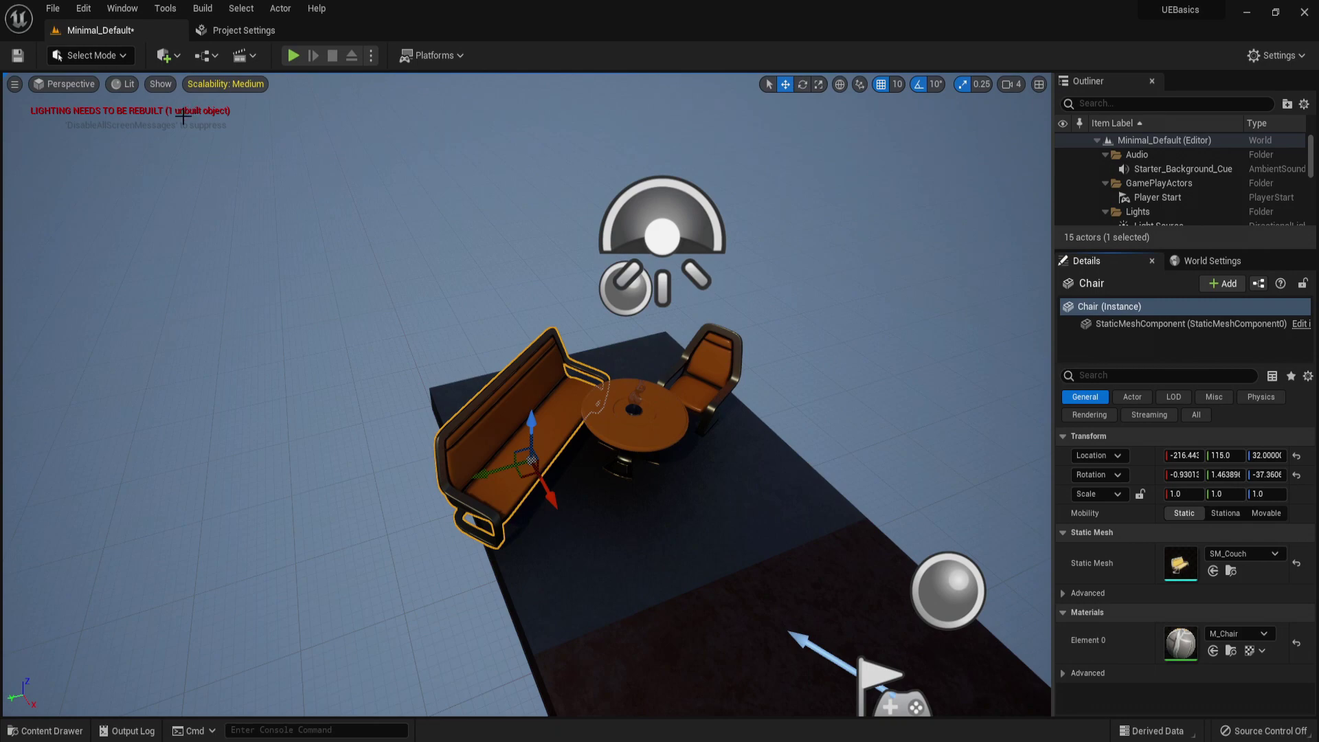
- Select the SkyLight and the directional Light Source in turn to compare their details
right_click_drag(561, 348, 561, 213)
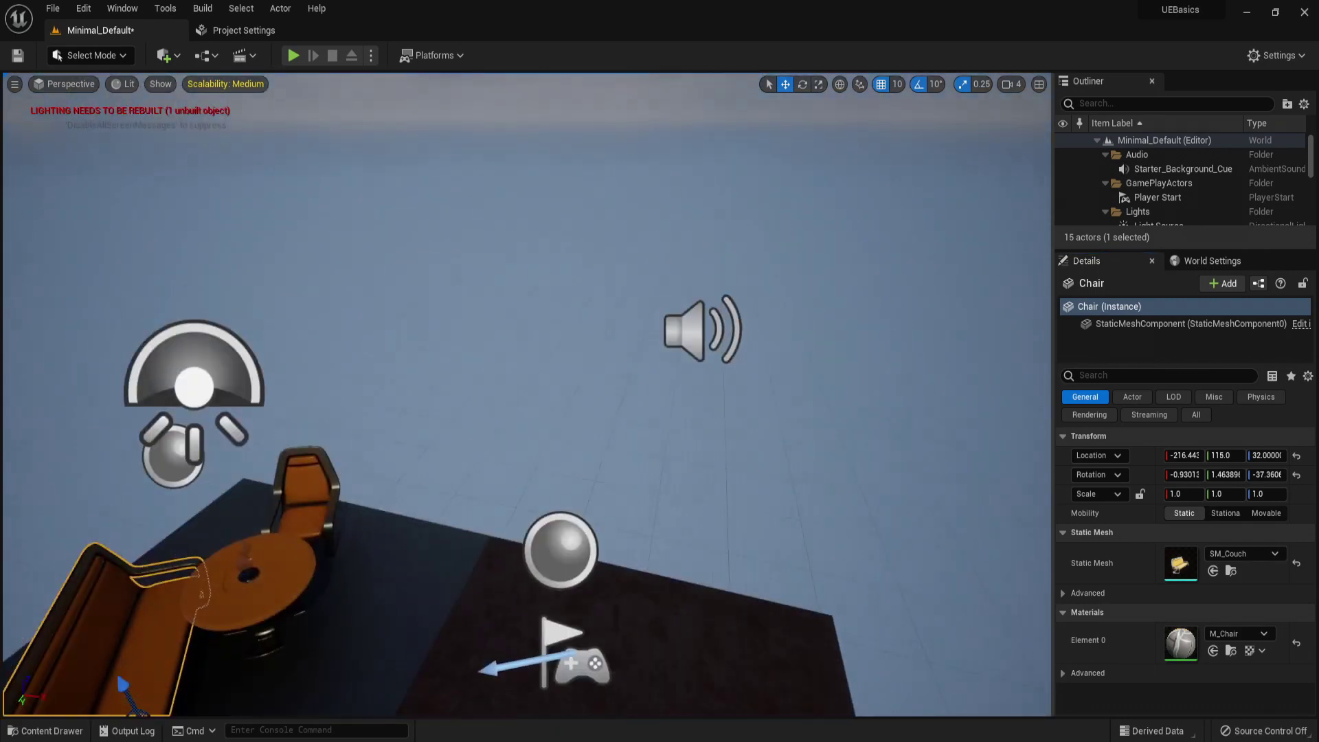
left_click(194, 386)
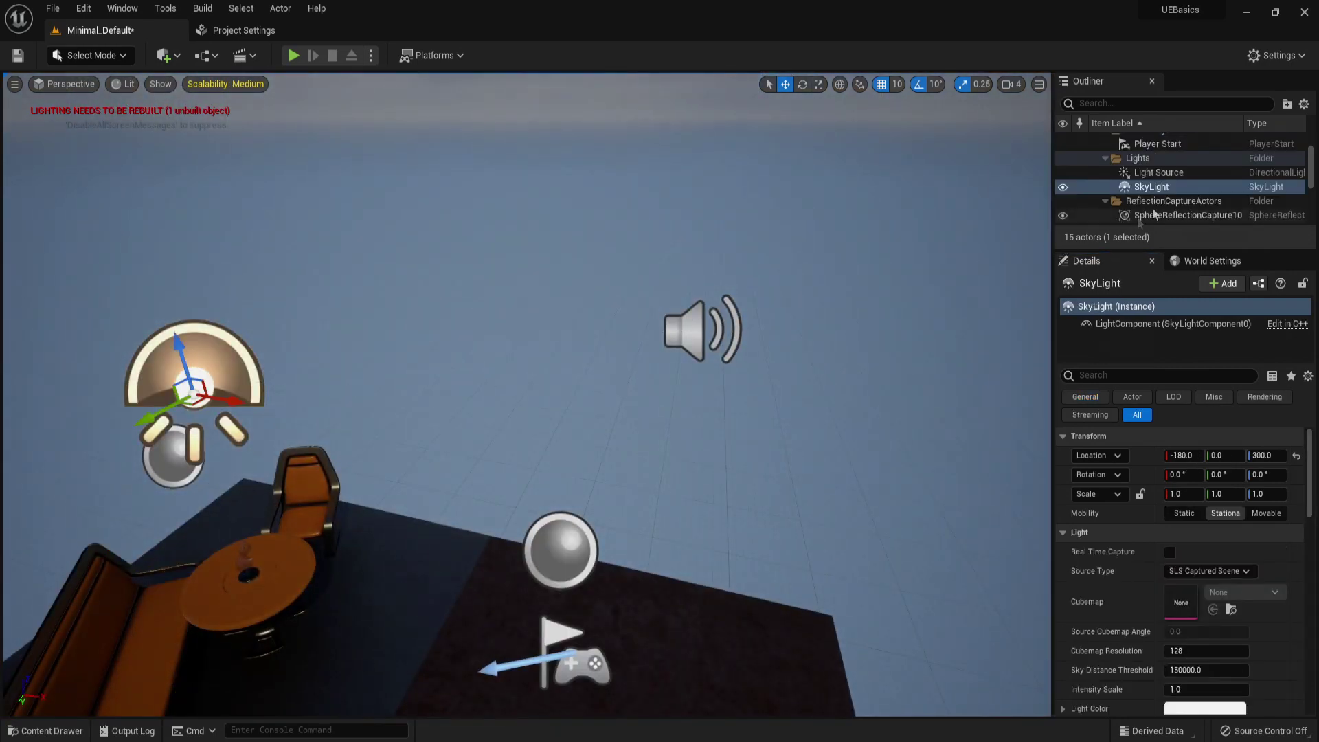
left_click(1158, 174)
right_click_drag(687, 344, 631, 336)
key("s")
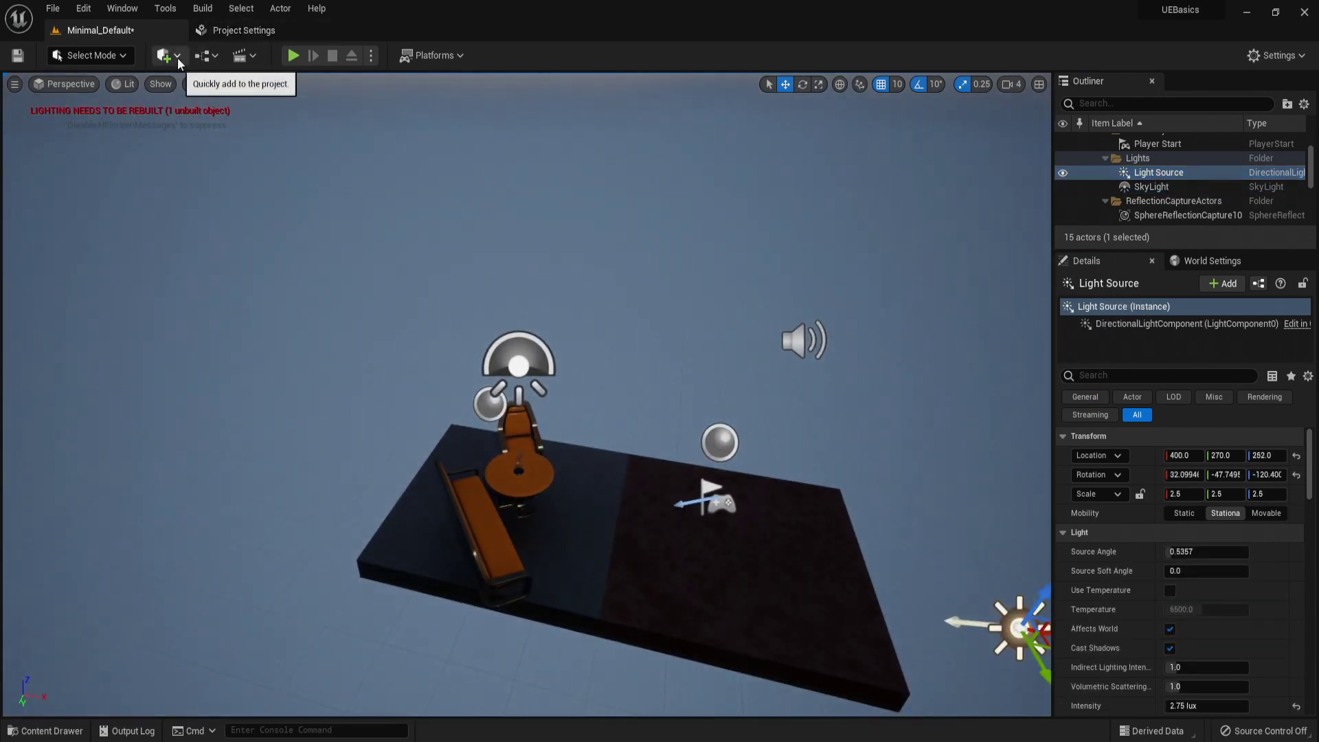
- Select the SkyLight, look through its General properties and set its Mobility to Movable
key("w")
right_click_drag(558, 329, 557, 360)
left_click(487, 246)
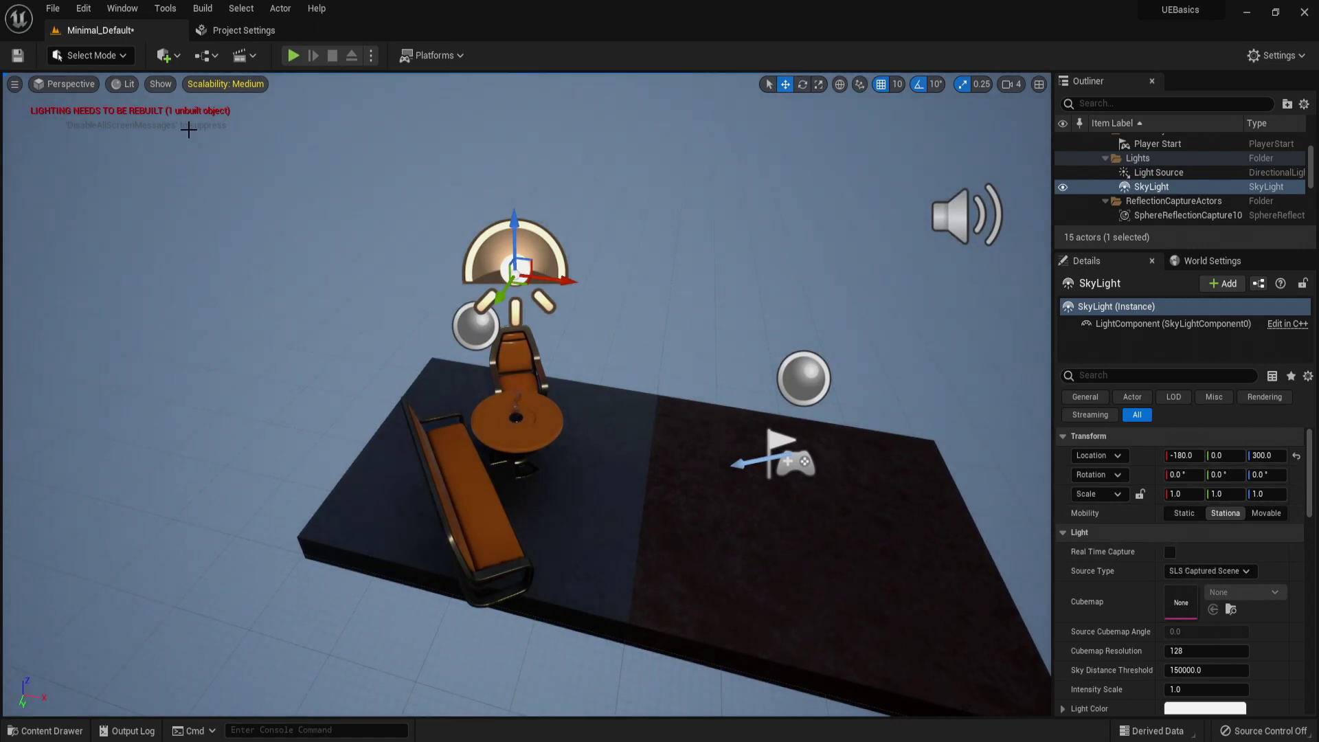
left_click(1091, 397)
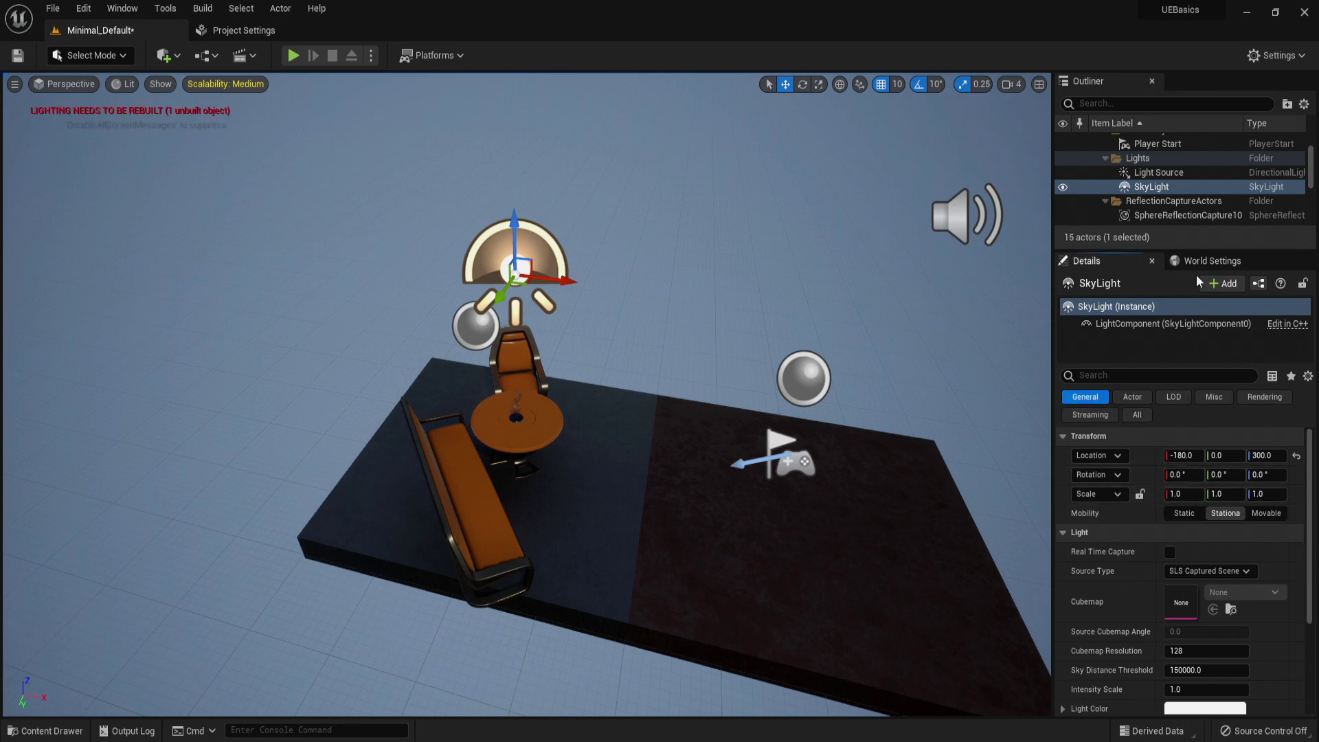
scroll(1209, 550, "down", 3)
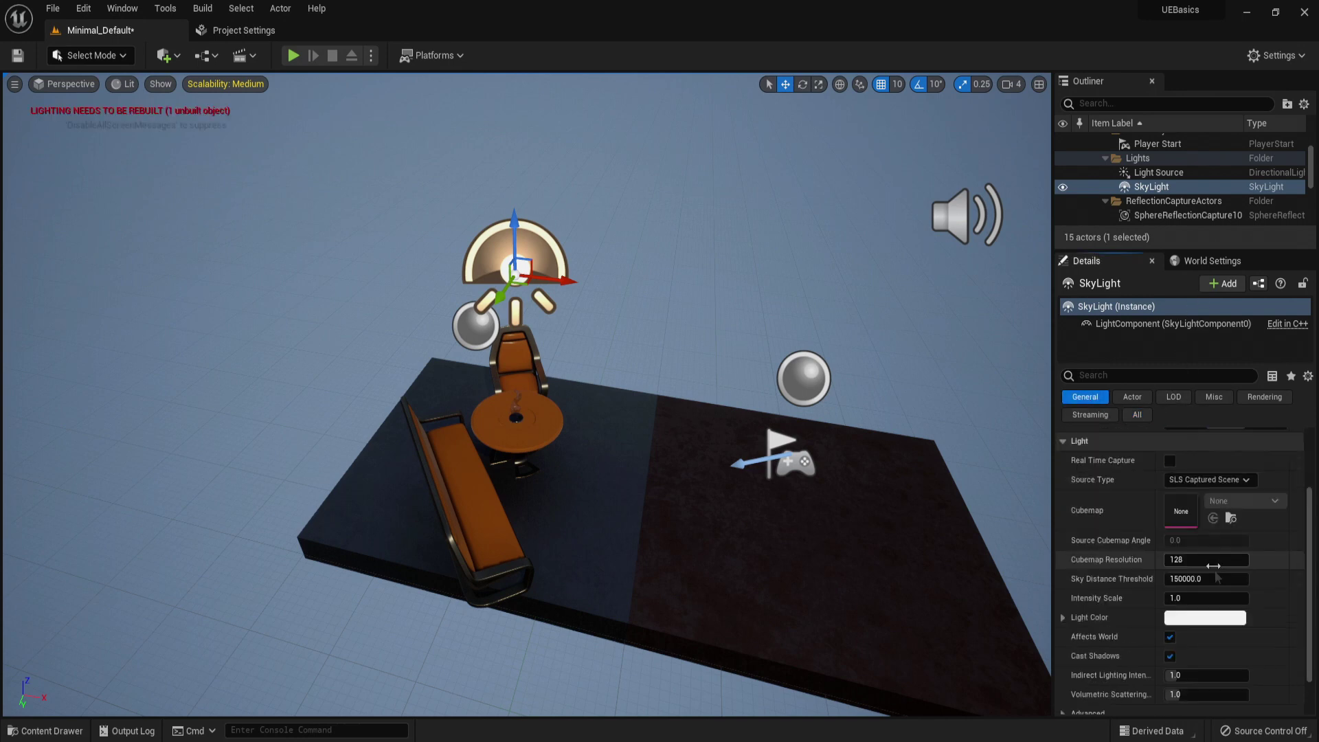
scroll(1213, 570, "down", 1)
scroll(1140, 512, "up", 2)
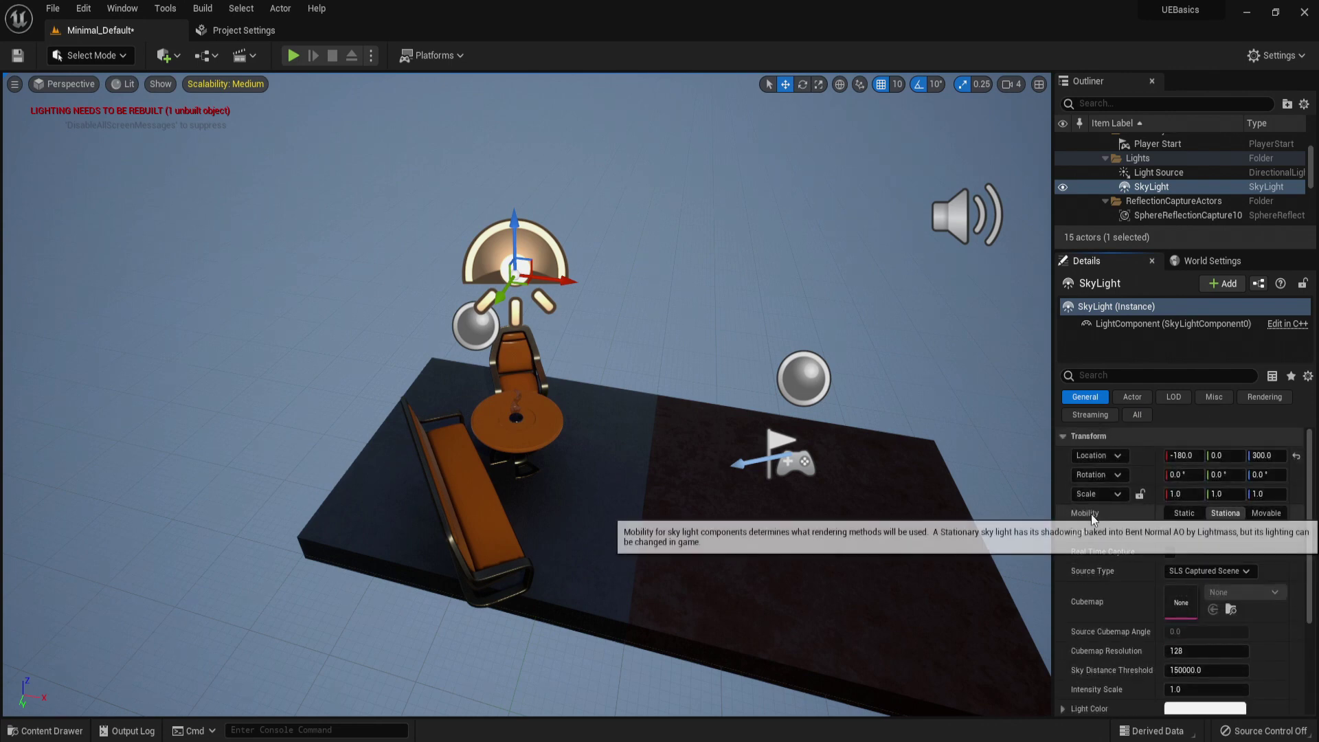
left_click(1264, 514)
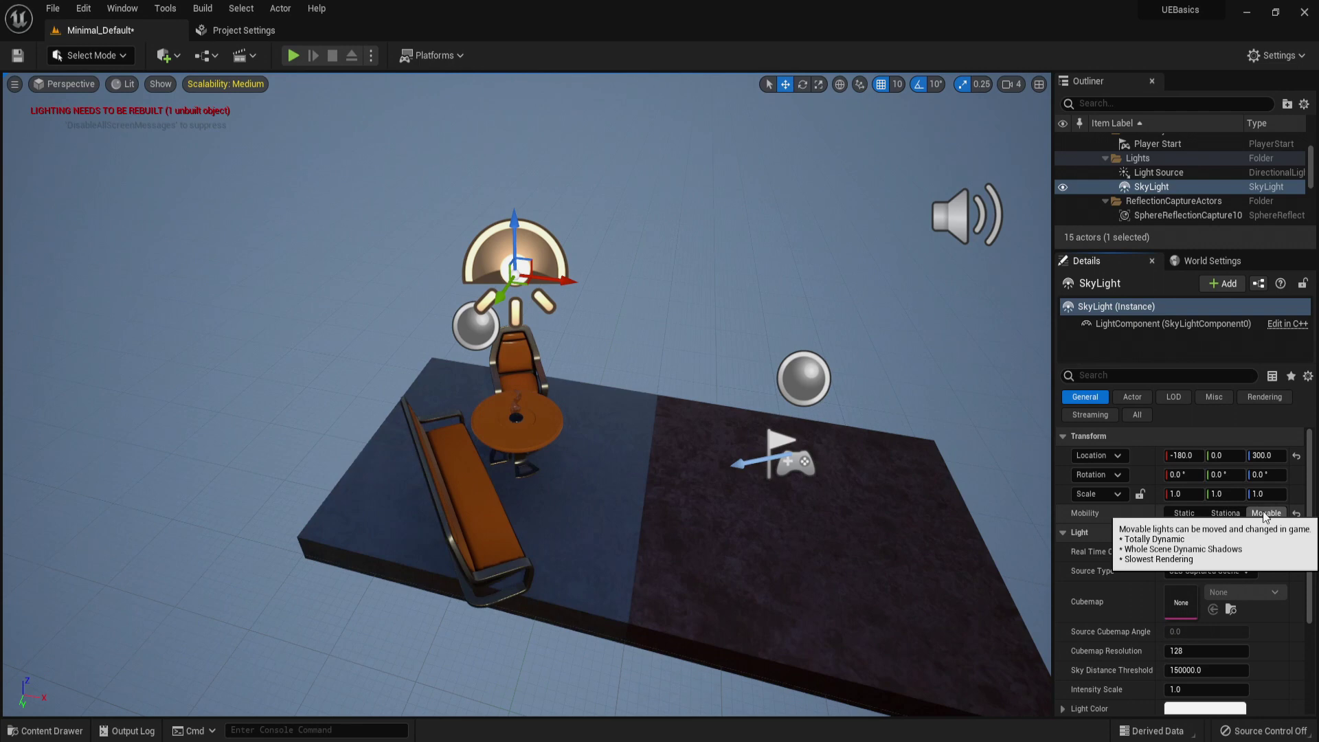
- Set the SkyLight's Mobility to Stationary
left_click(1227, 513)
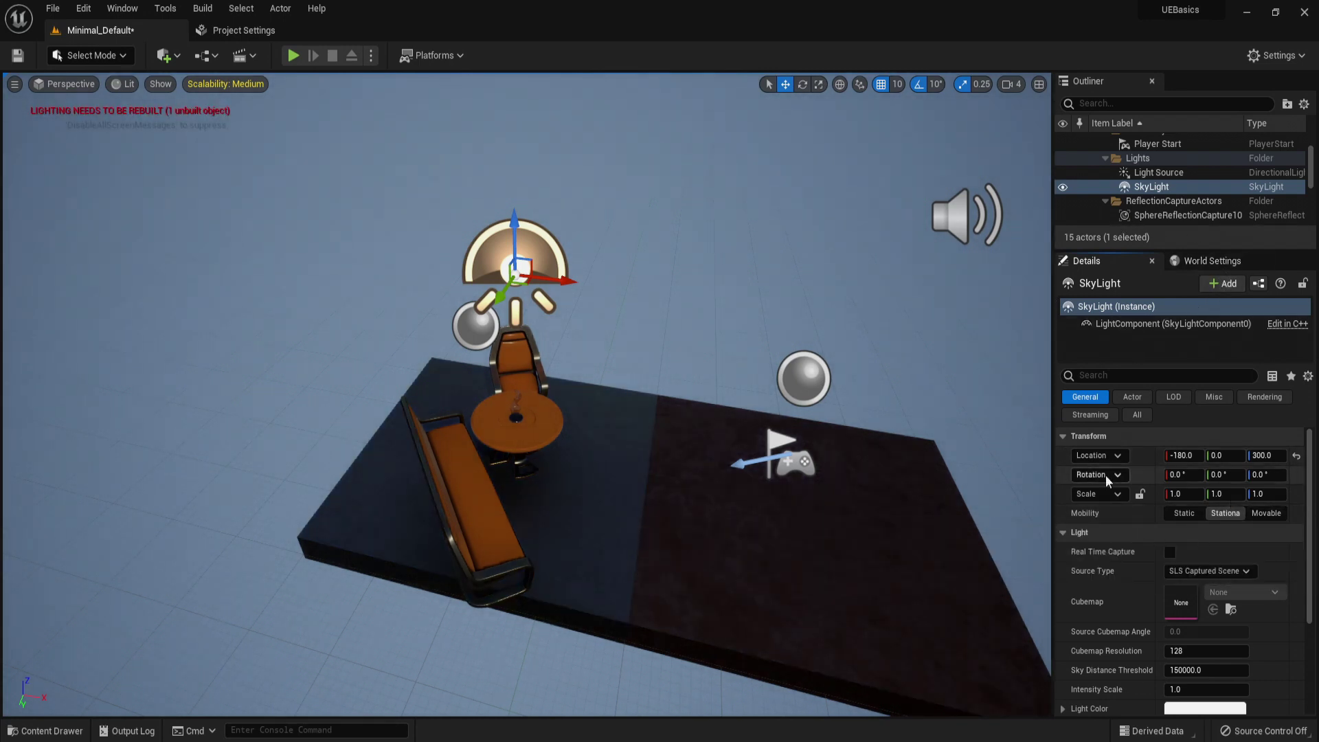
scroll(1140, 473, "down", 2)
- Look through the World Settings, including the GameMode Override choices and the classes under Selected GameMode
left_click(1209, 261)
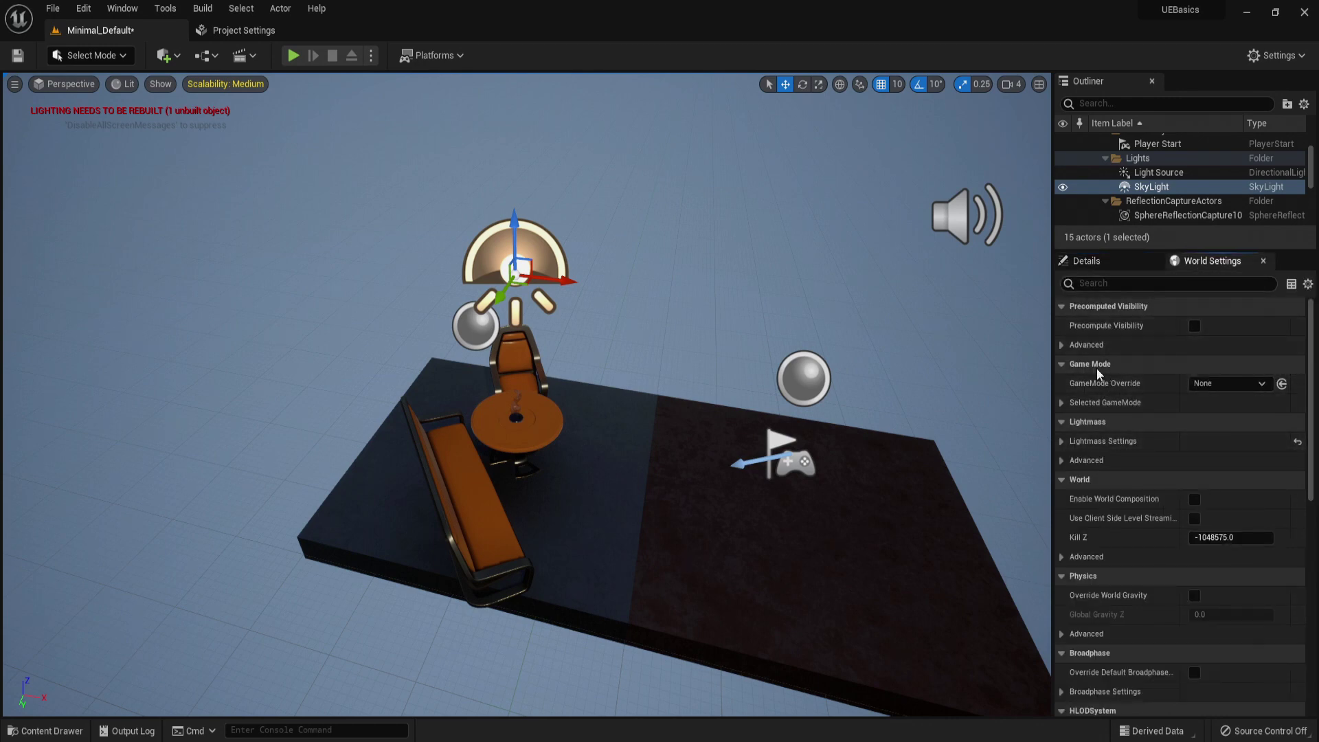
left_click(1203, 389)
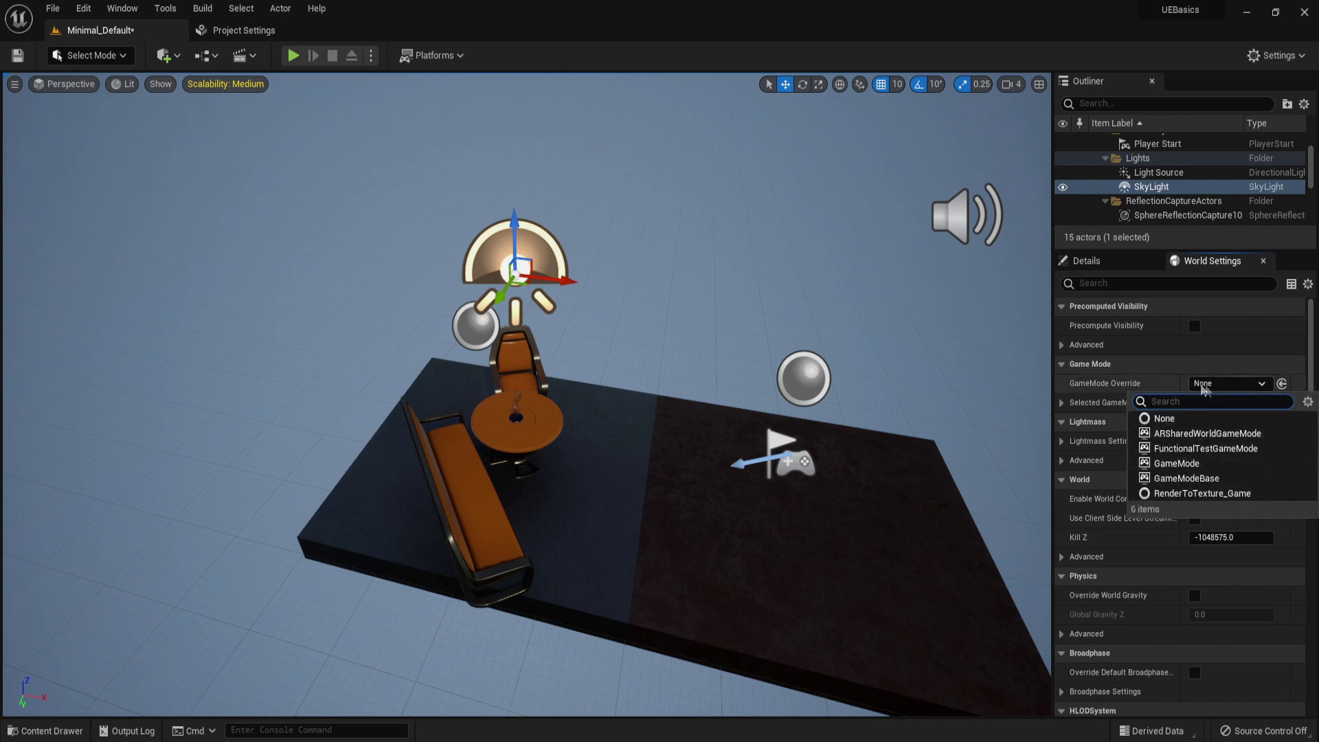
left_click(1221, 393)
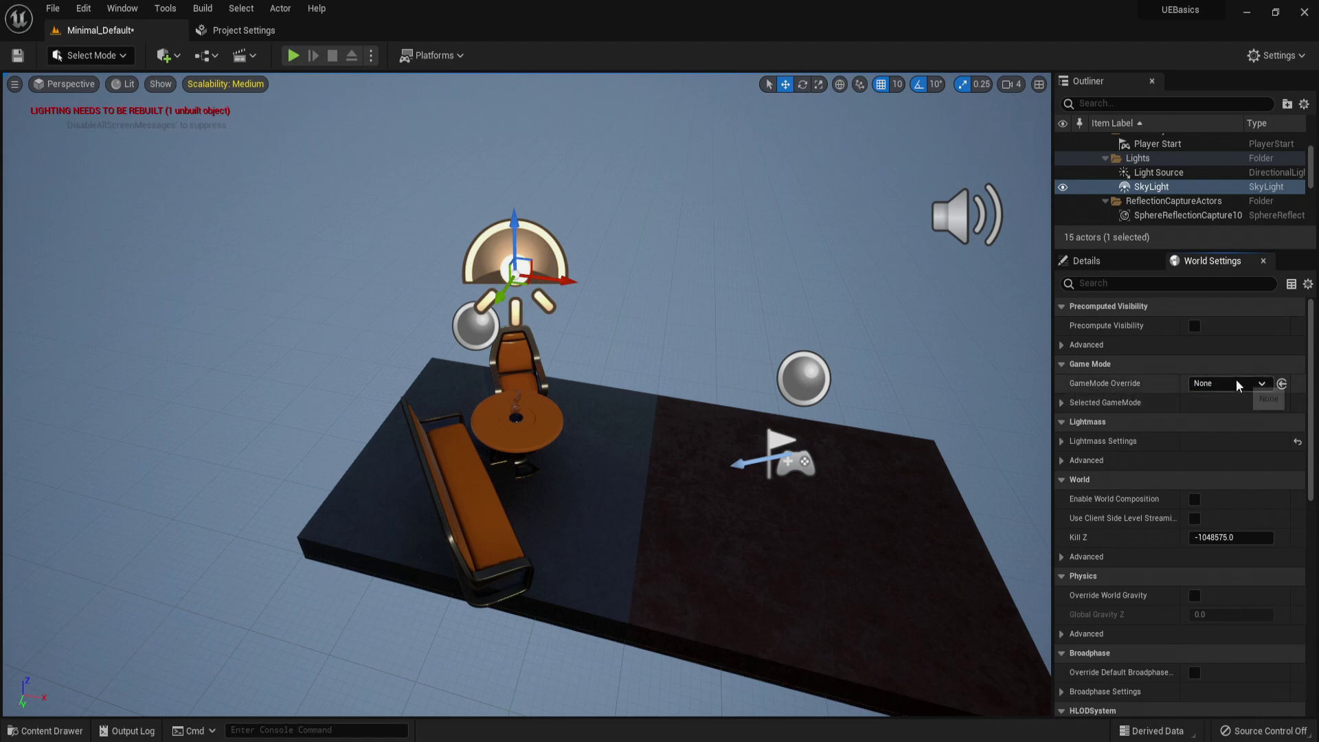
left_click(1221, 385)
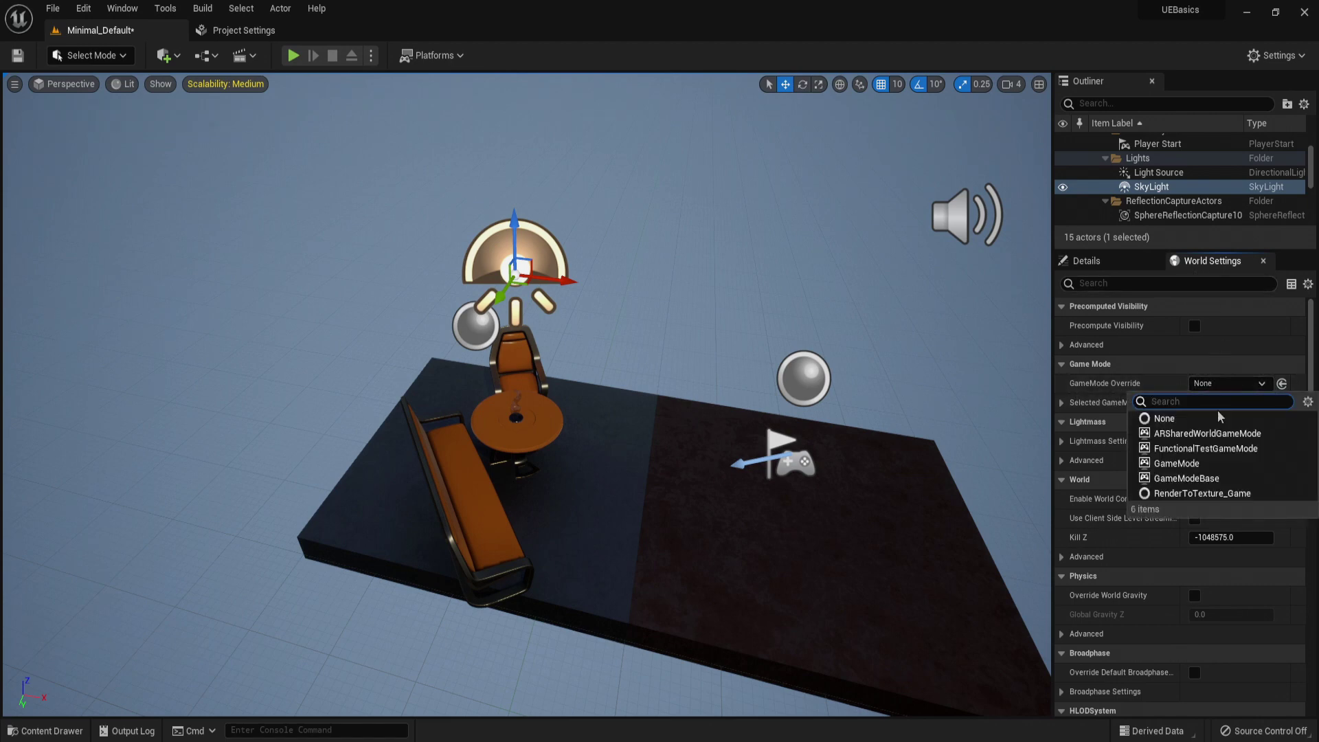
left_click(1202, 389)
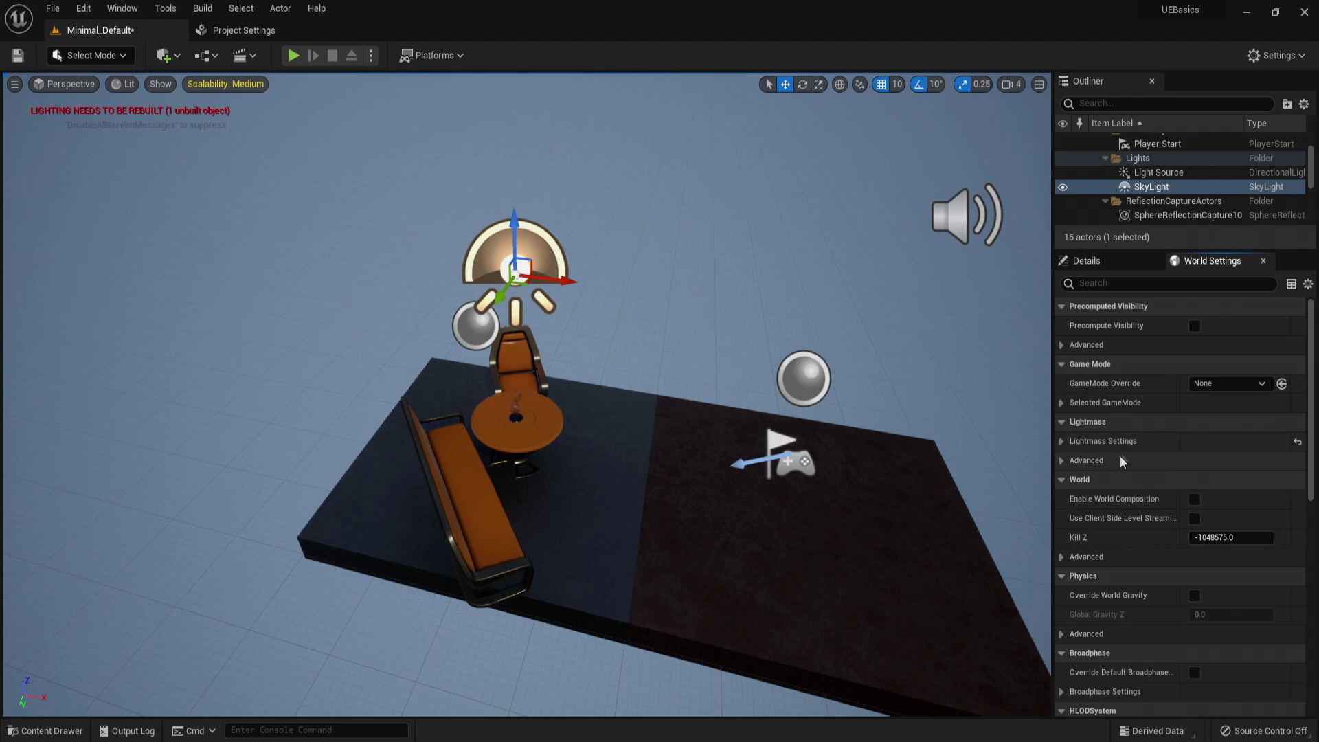
scroll(1122, 461, "down", 2)
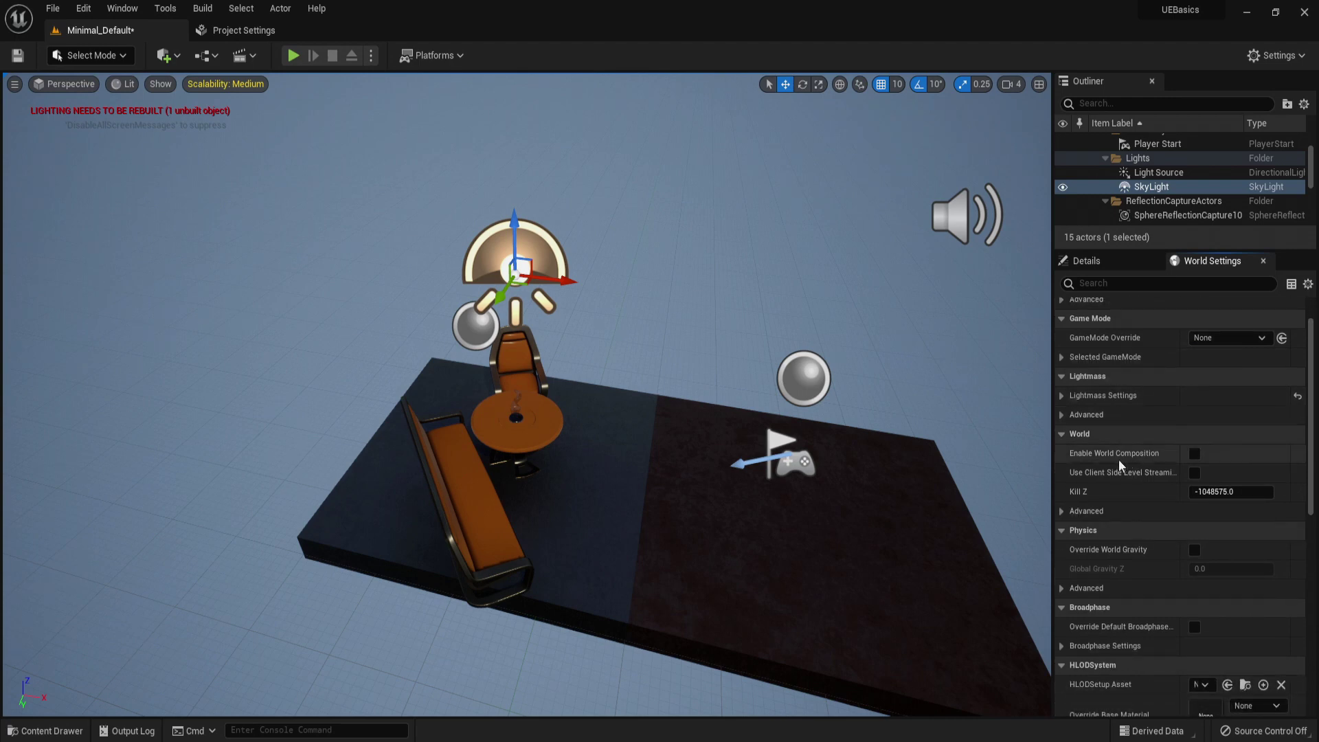
left_click(1061, 358)
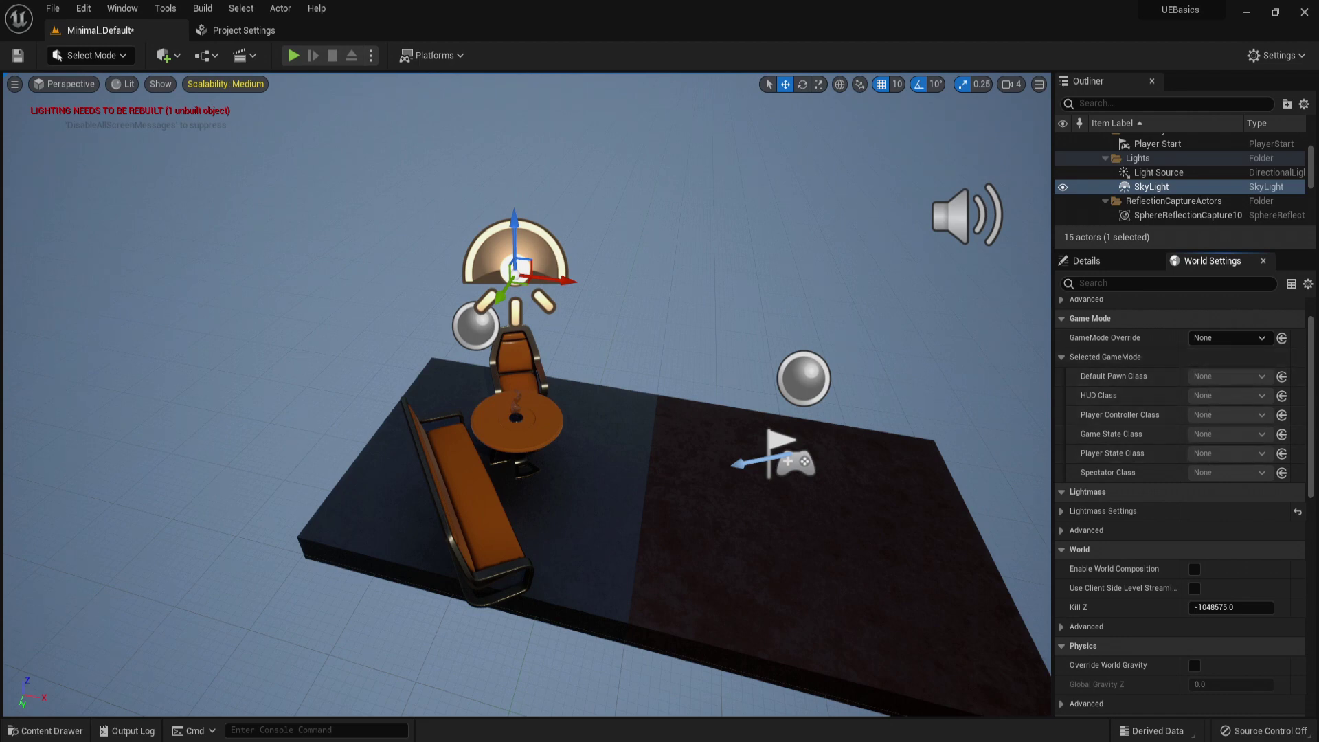
- Review the available editor modes, the options for adding content and actors, and the options for adding sequences
left_click(88, 61)
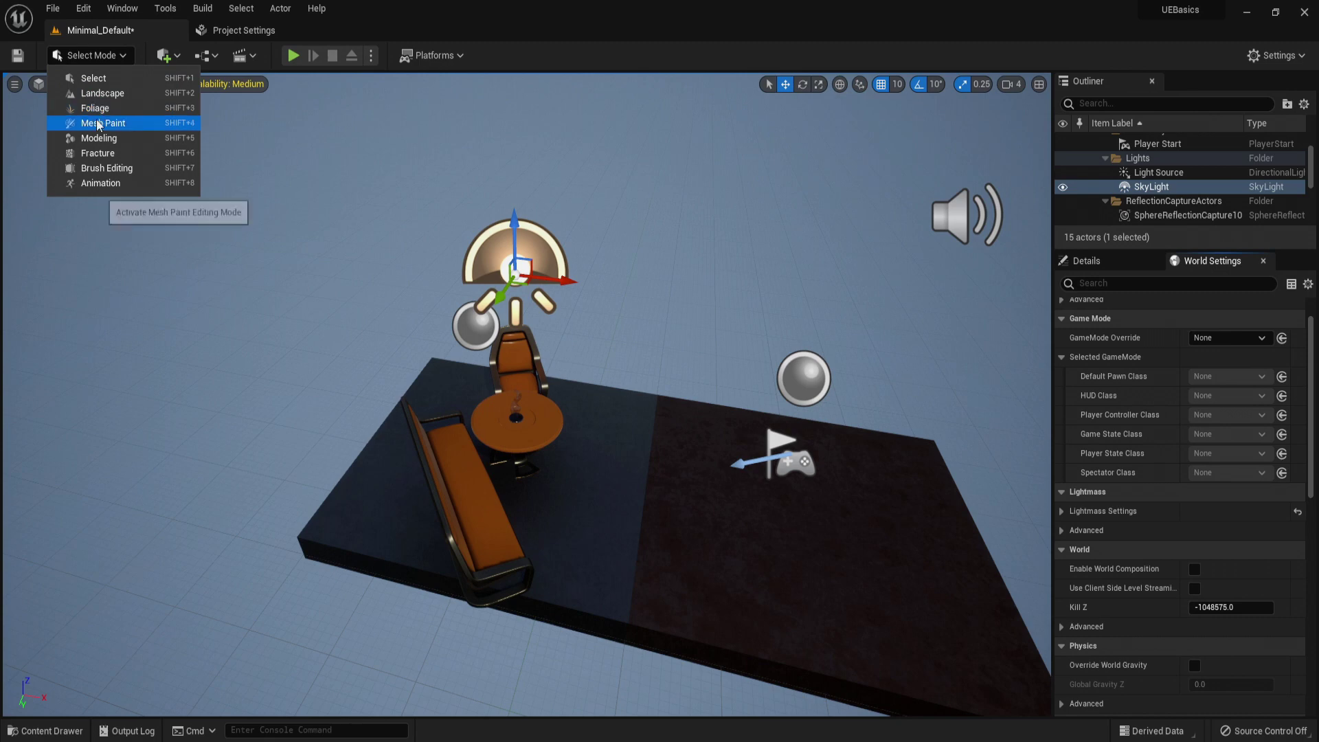
left_click(181, 60)
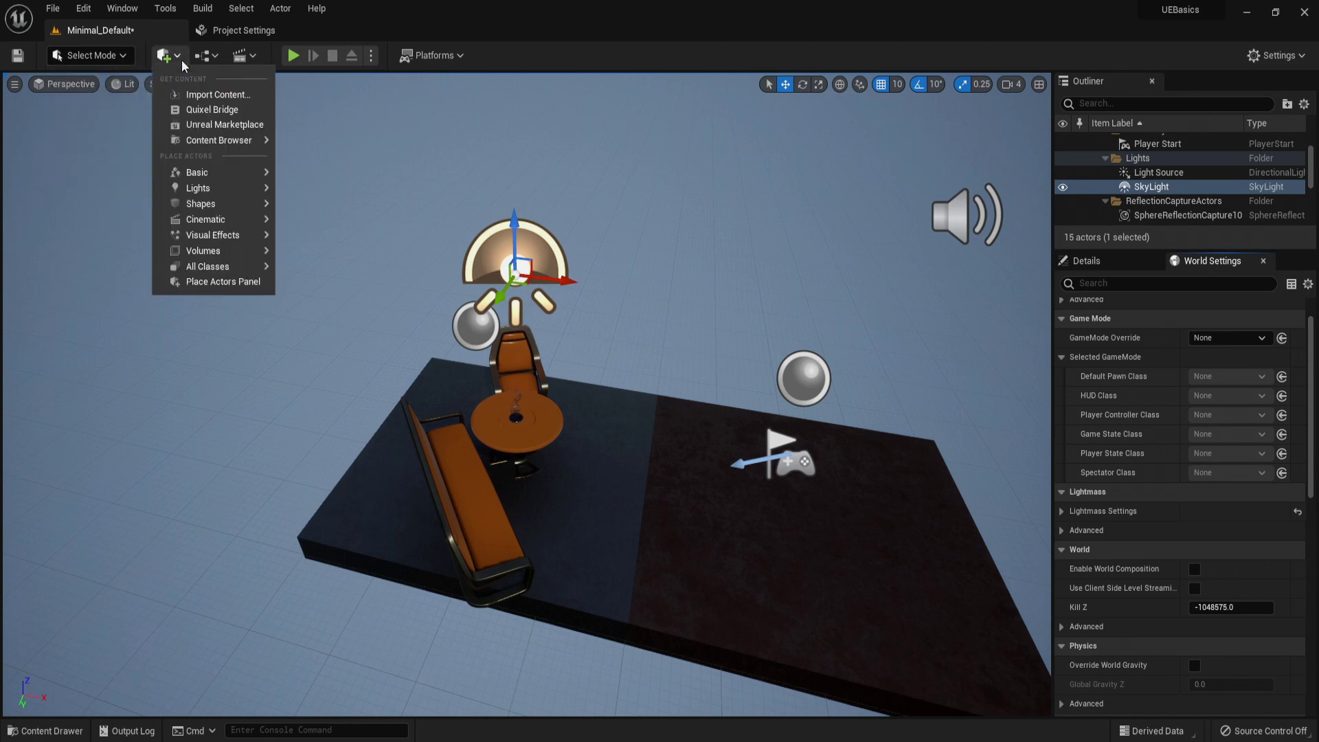
left_click(184, 63)
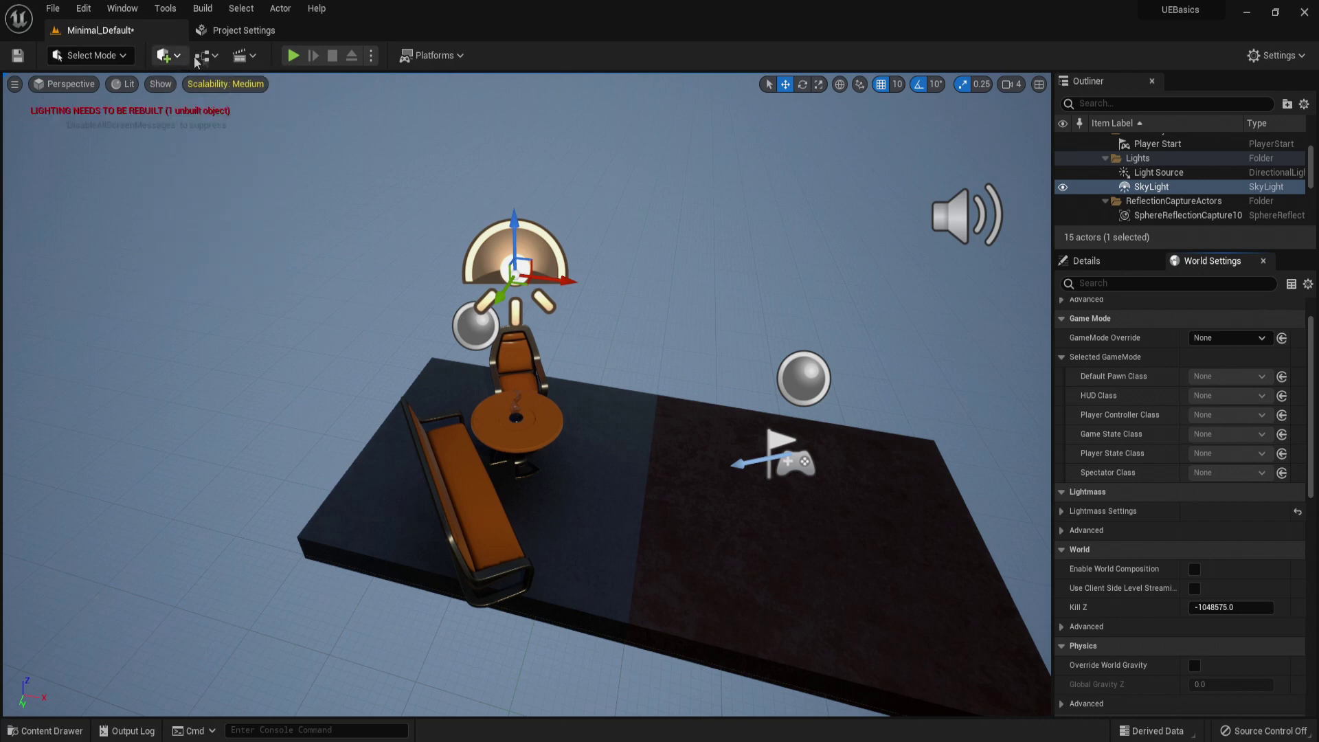
left_click(253, 57)
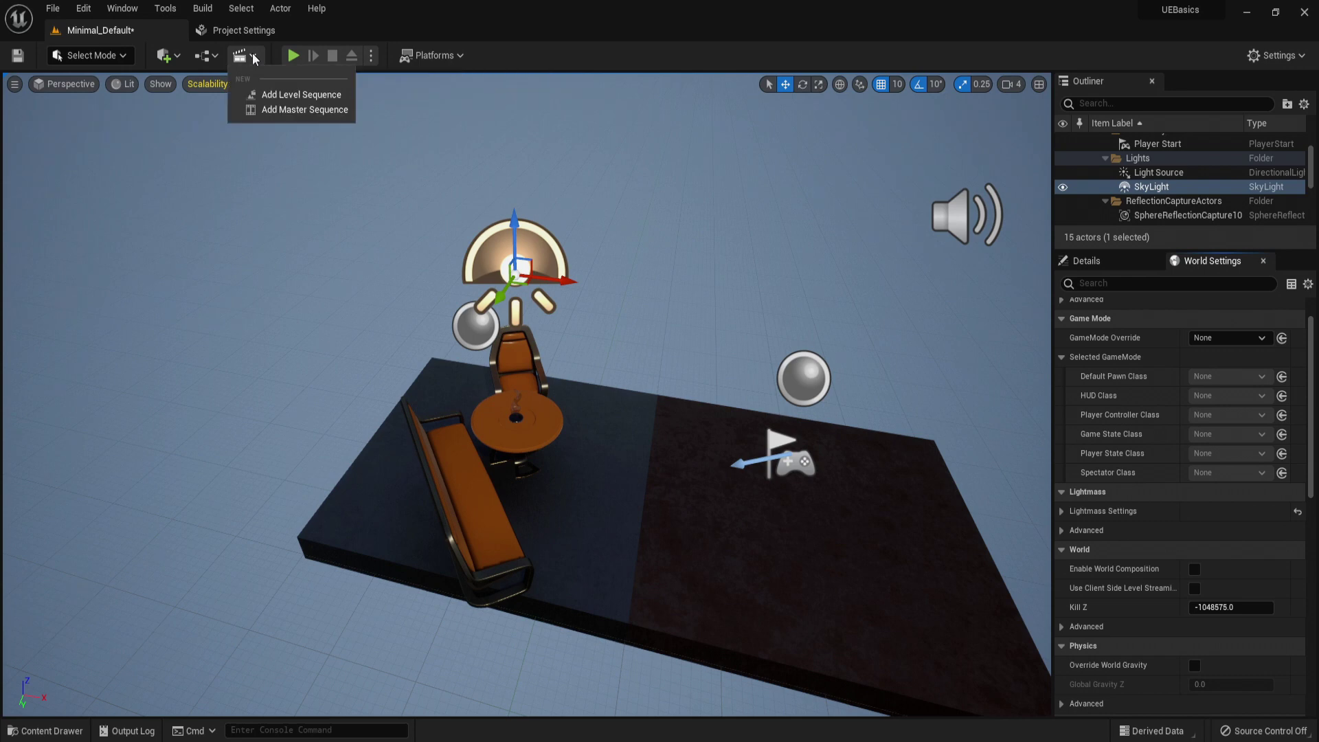
left_click(251, 61)
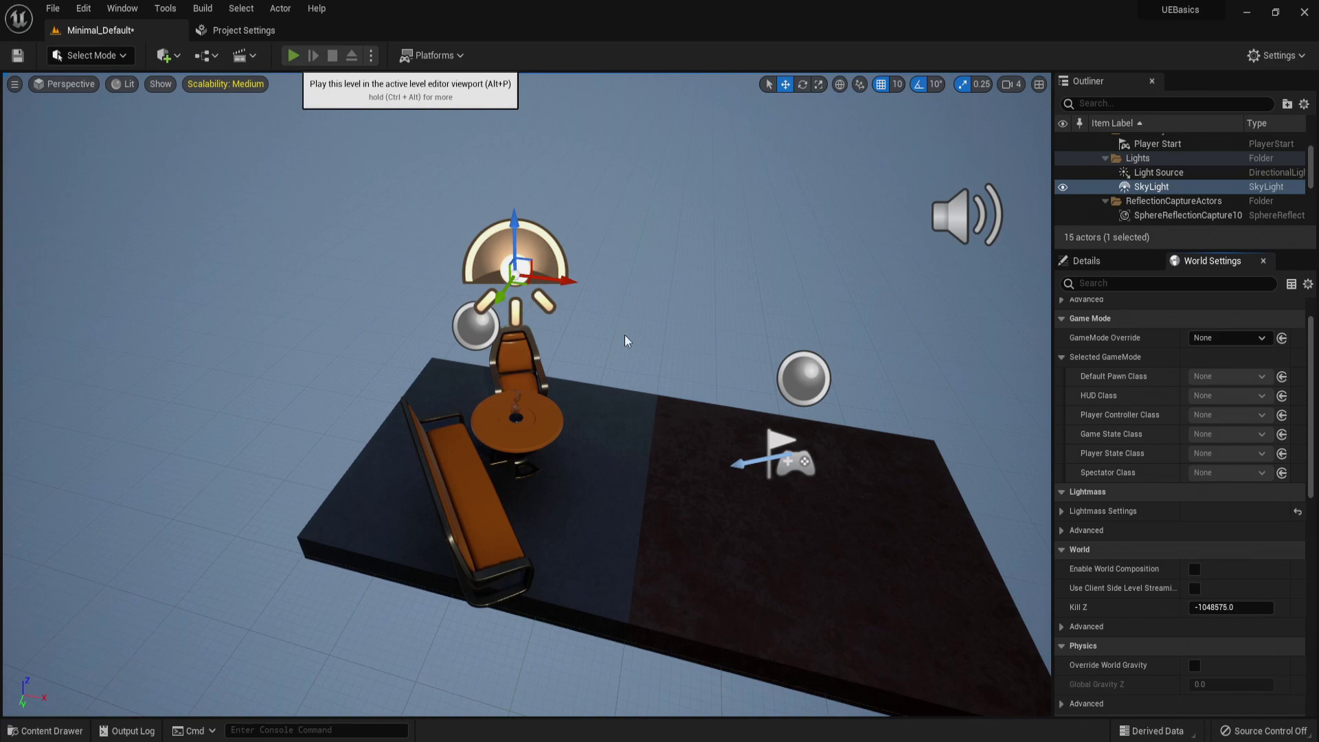
- Play the level in the viewport, fly around the furniture and stop the play session
key("s")
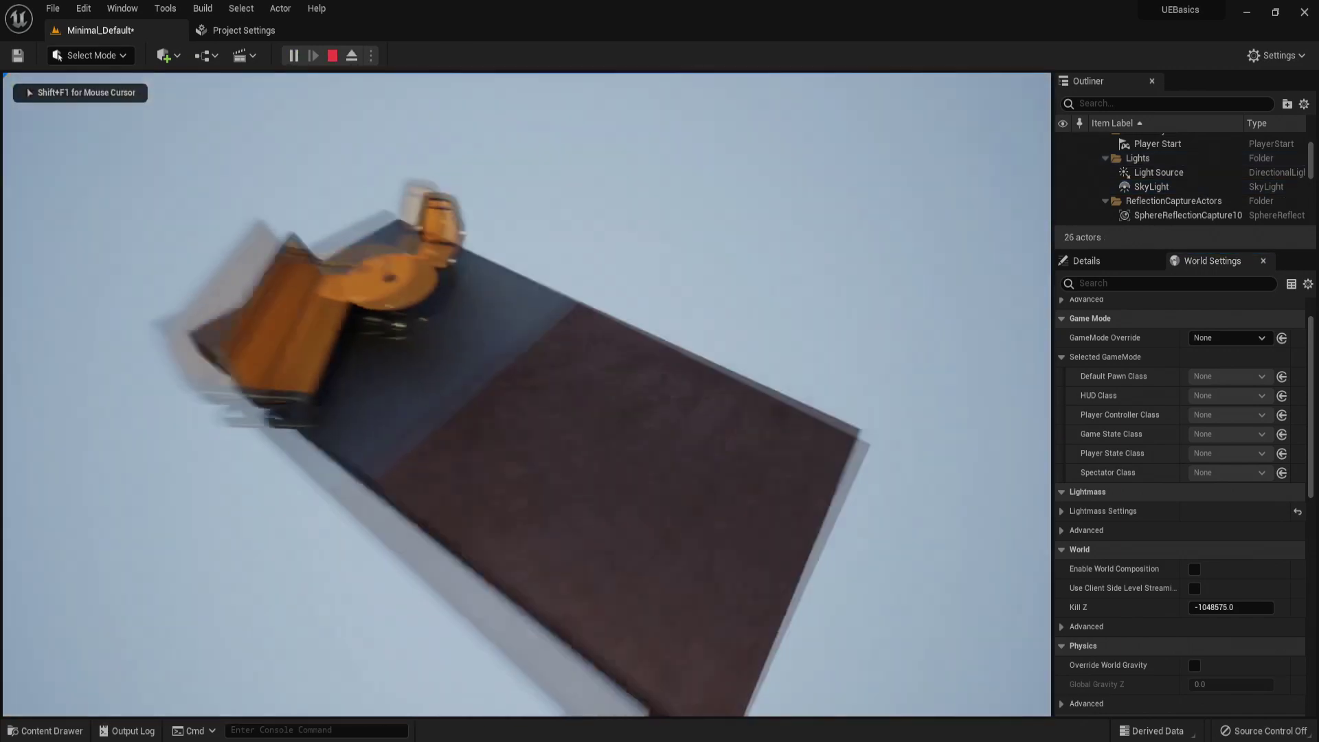
key("w")
key("w")
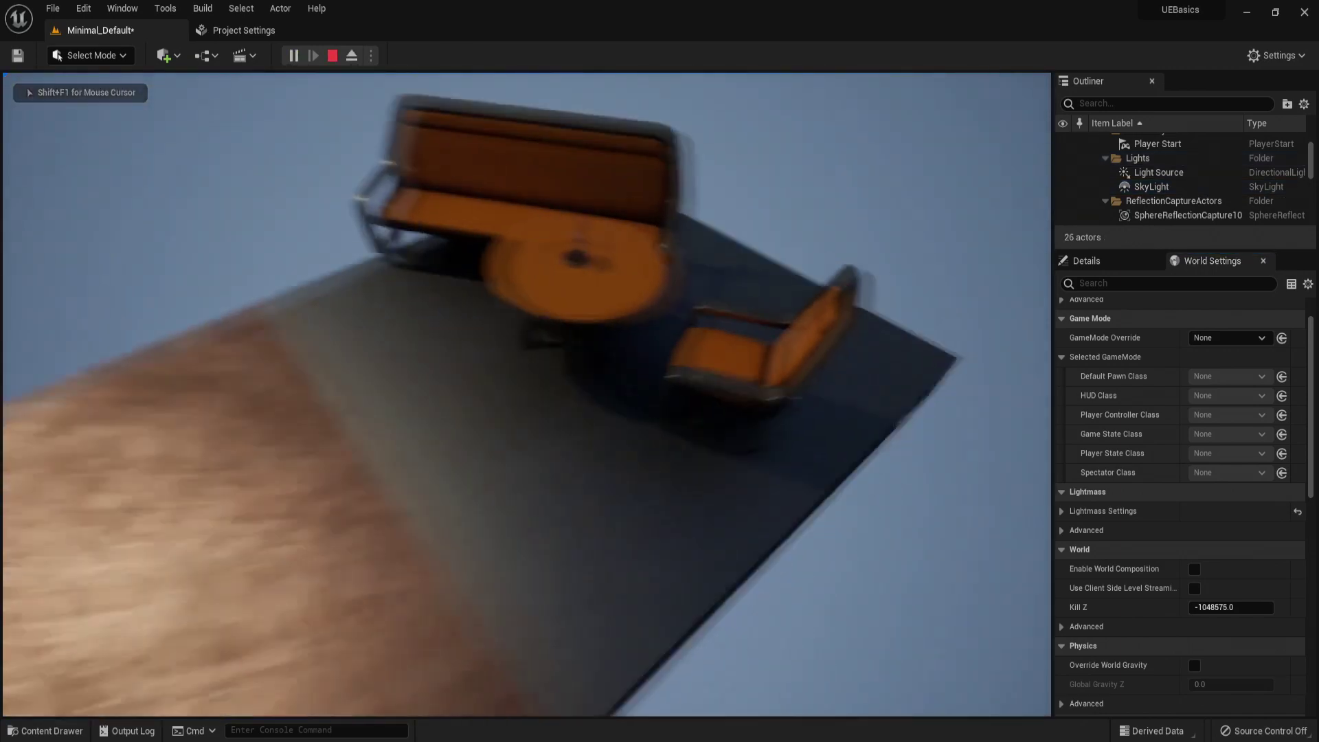
key("s")
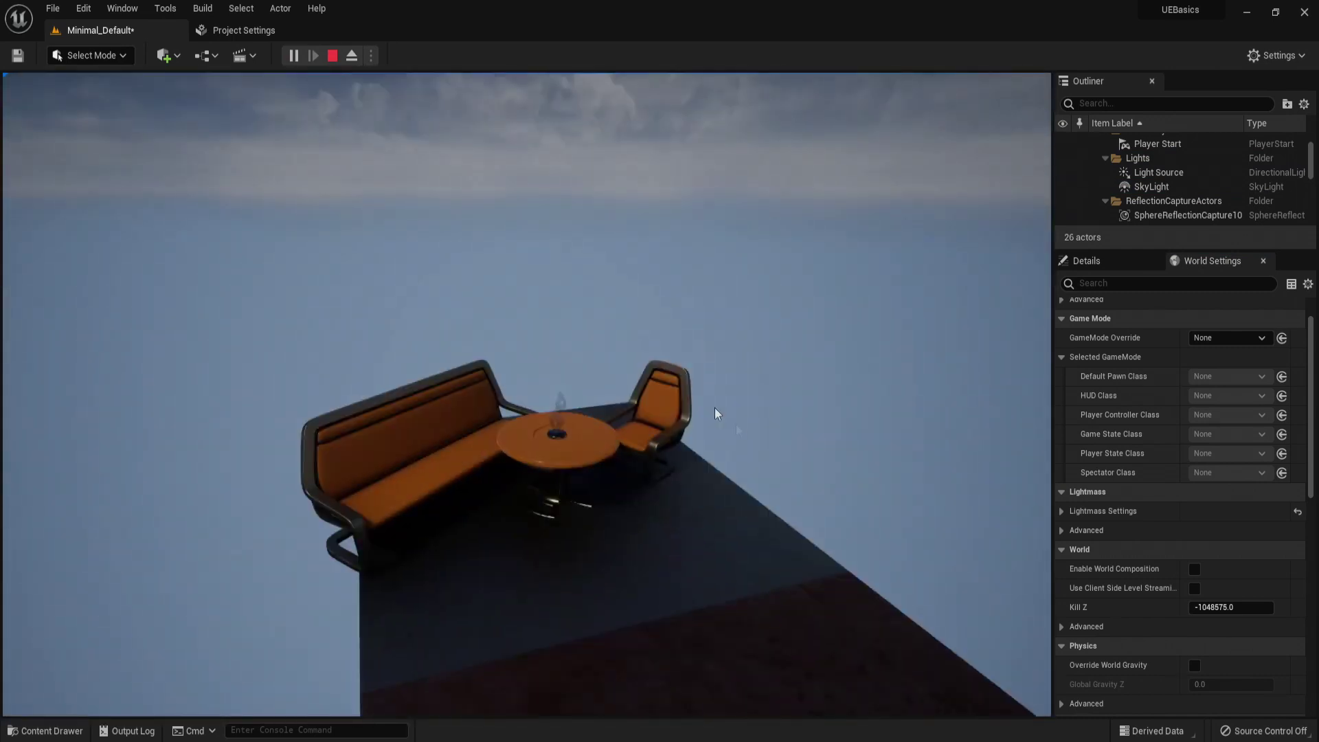
key("Escape")
- Review the platform and packaging options and look through the level's actors in the Outliner
left_click(458, 55)
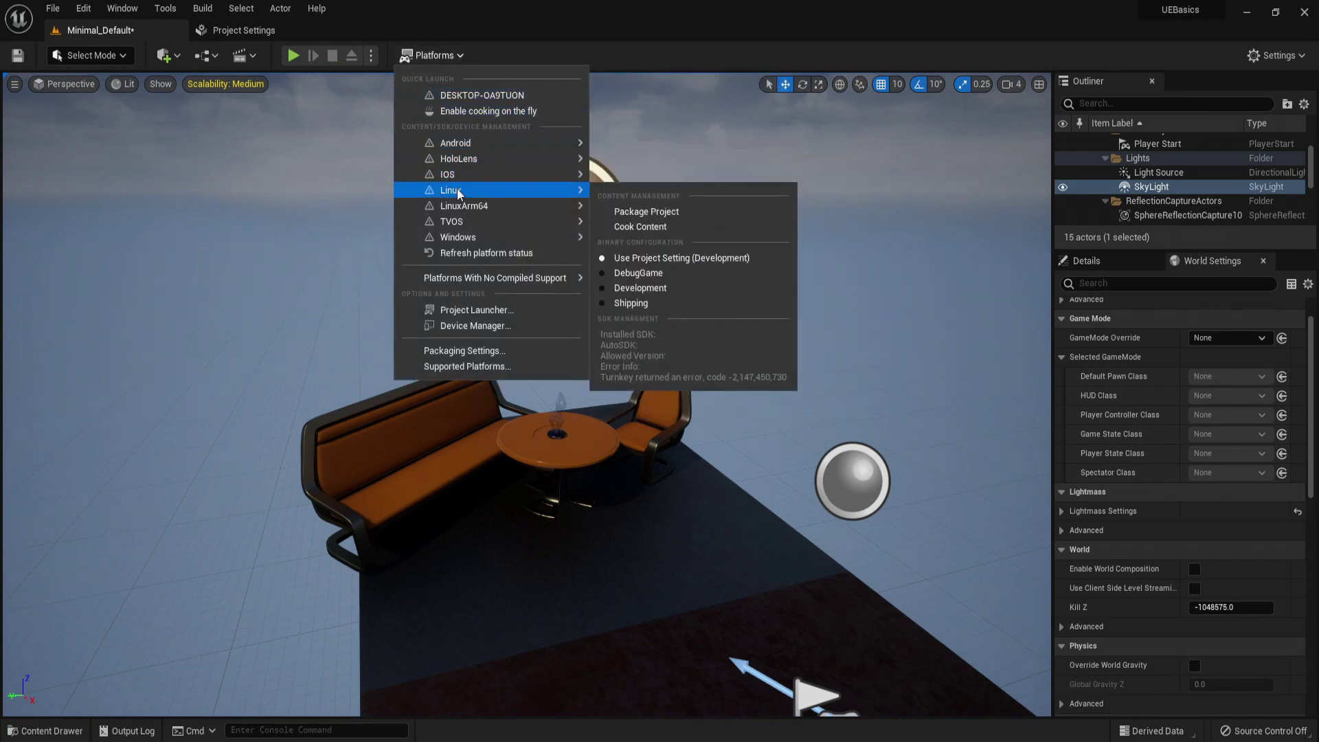
left_click(440, 56)
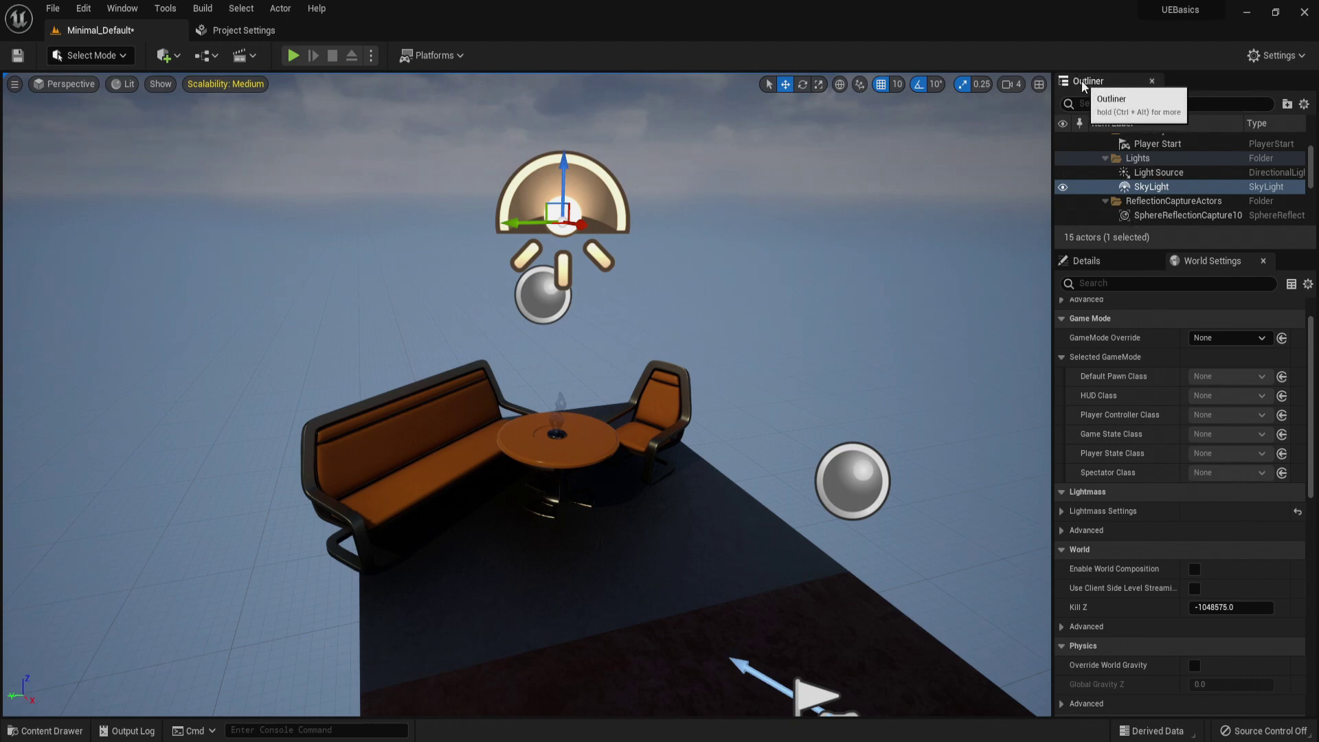
scroll(1135, 192, "up", 3)
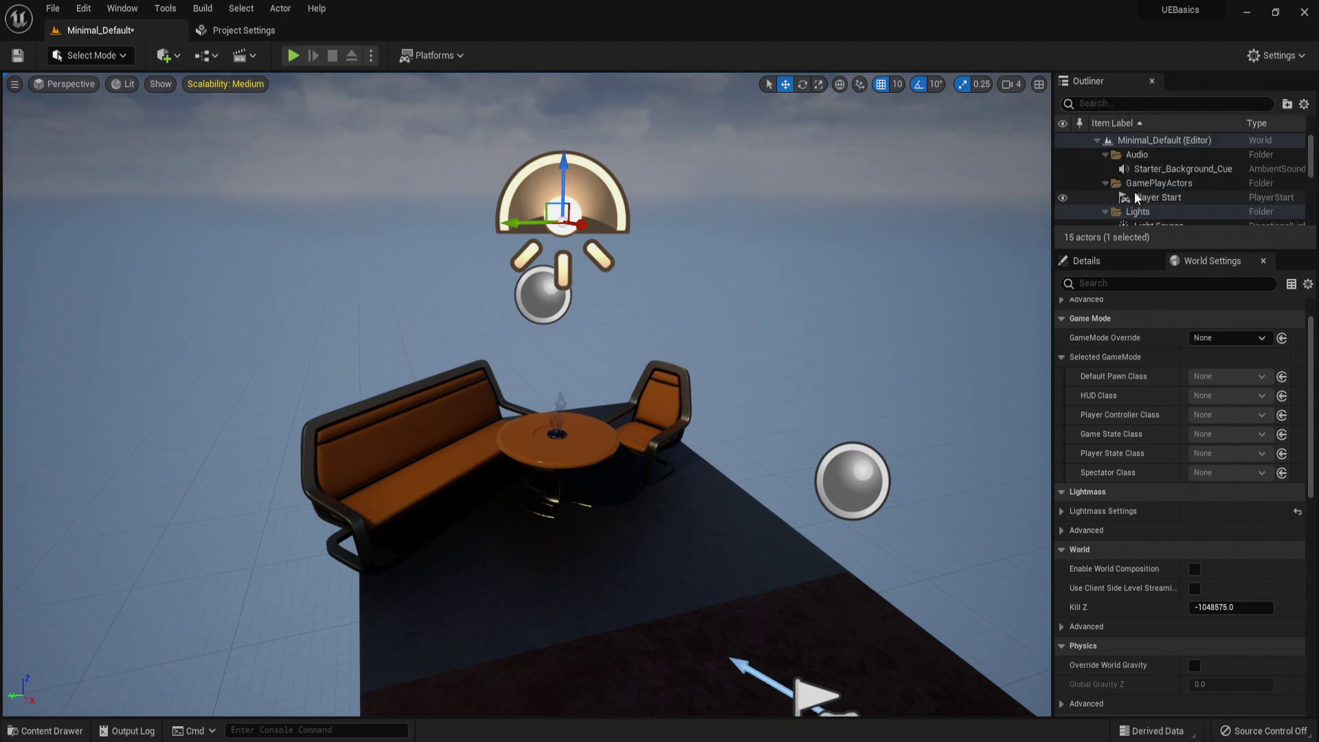
scroll(1138, 156, "down", 2)
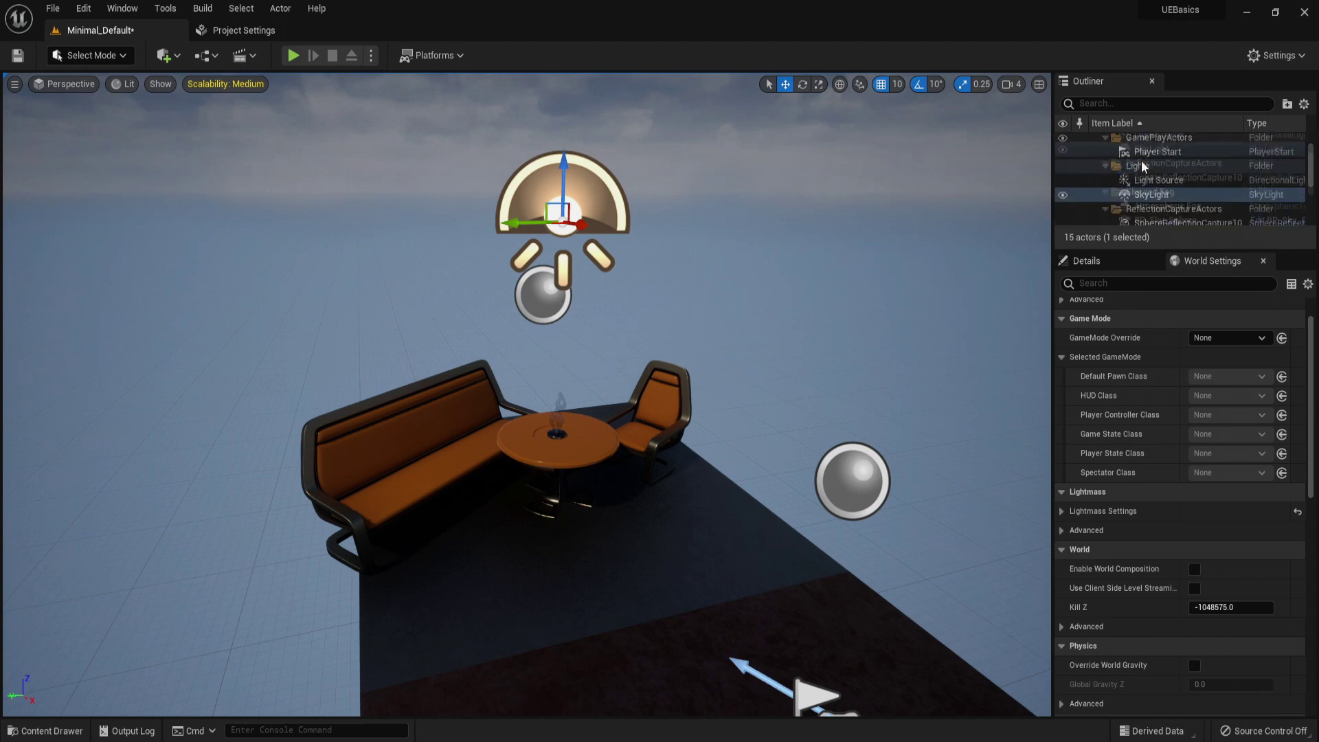
scroll(1141, 160, "up", 2)
- Select and focus the Starter_Background_Cue actor and show its Transform and Sound properties in Details
left_click(1162, 171)
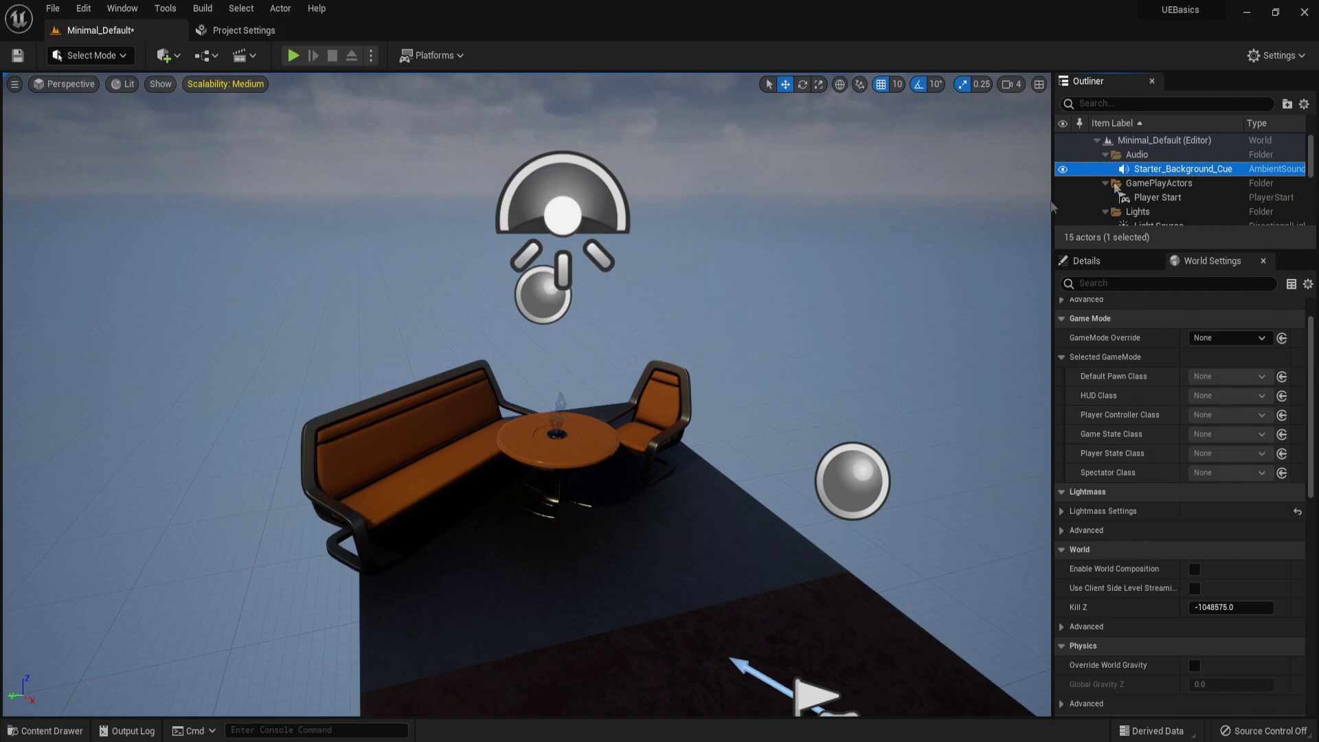
double_click(1179, 171)
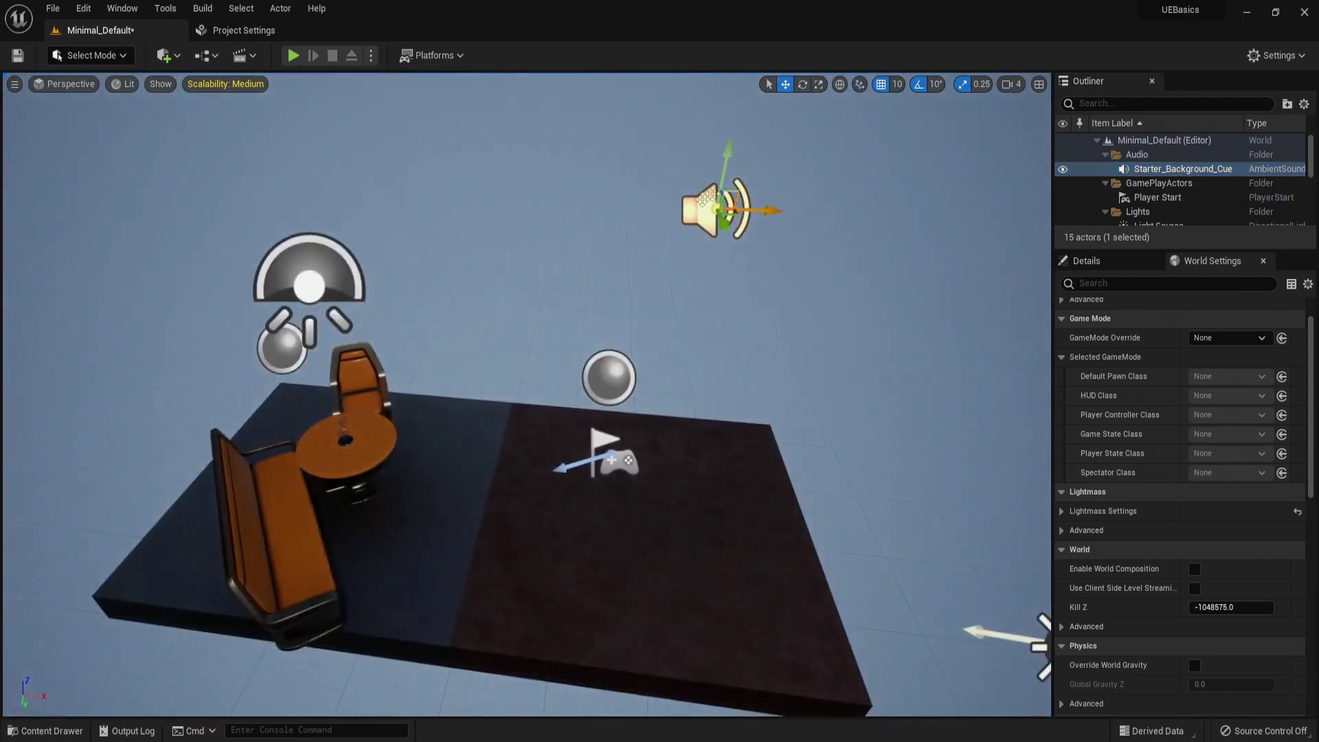
left_click(1106, 259)
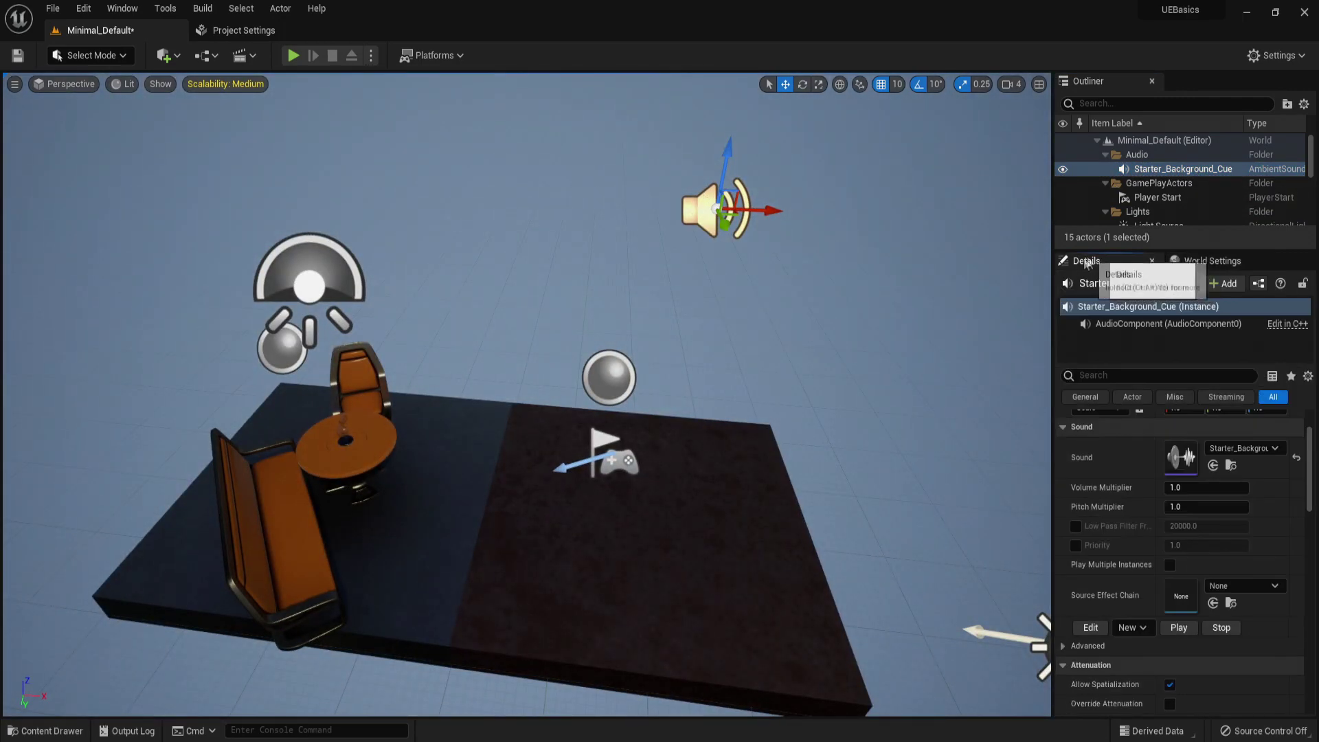
scroll(1230, 480, "up", 2)
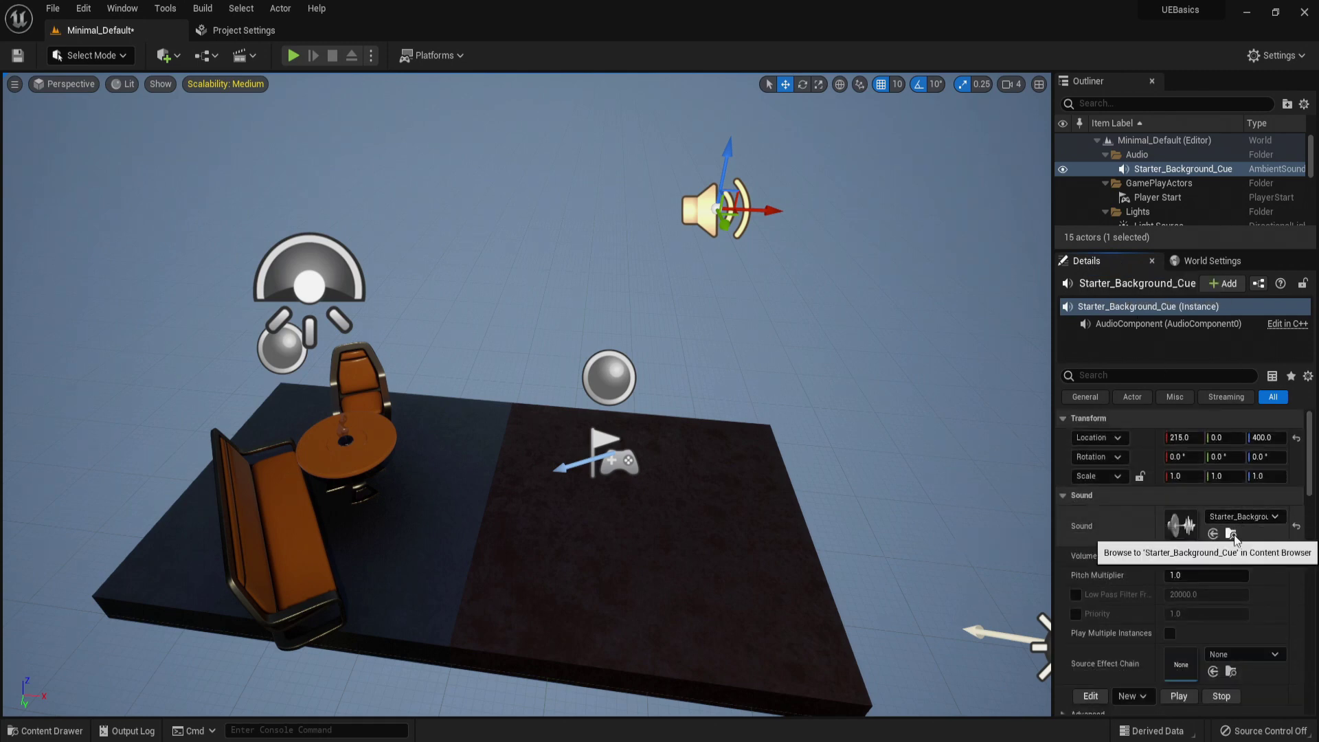
- Try to assign Smoke01_Cue from the StarterContent Audio folder as the Starter_Background_Cue actor's Sound
left_click(1232, 535)
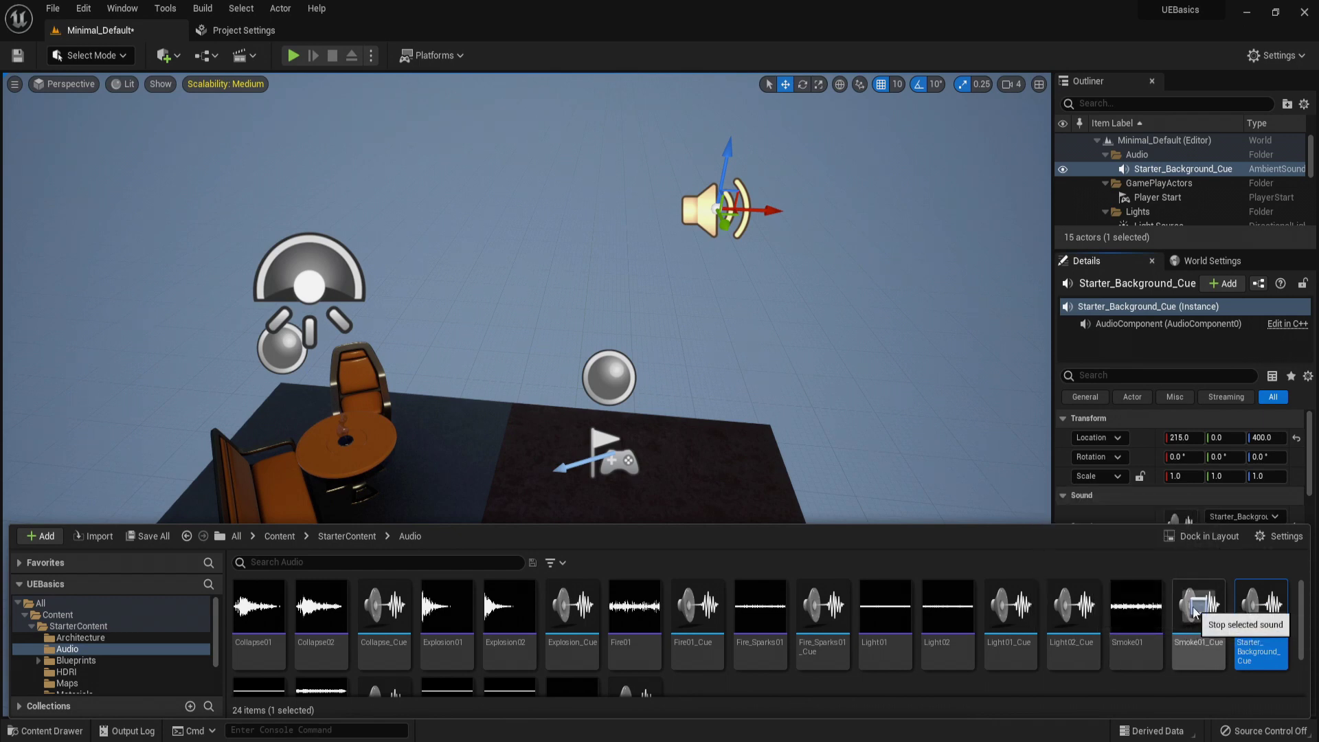
left_click(1190, 631)
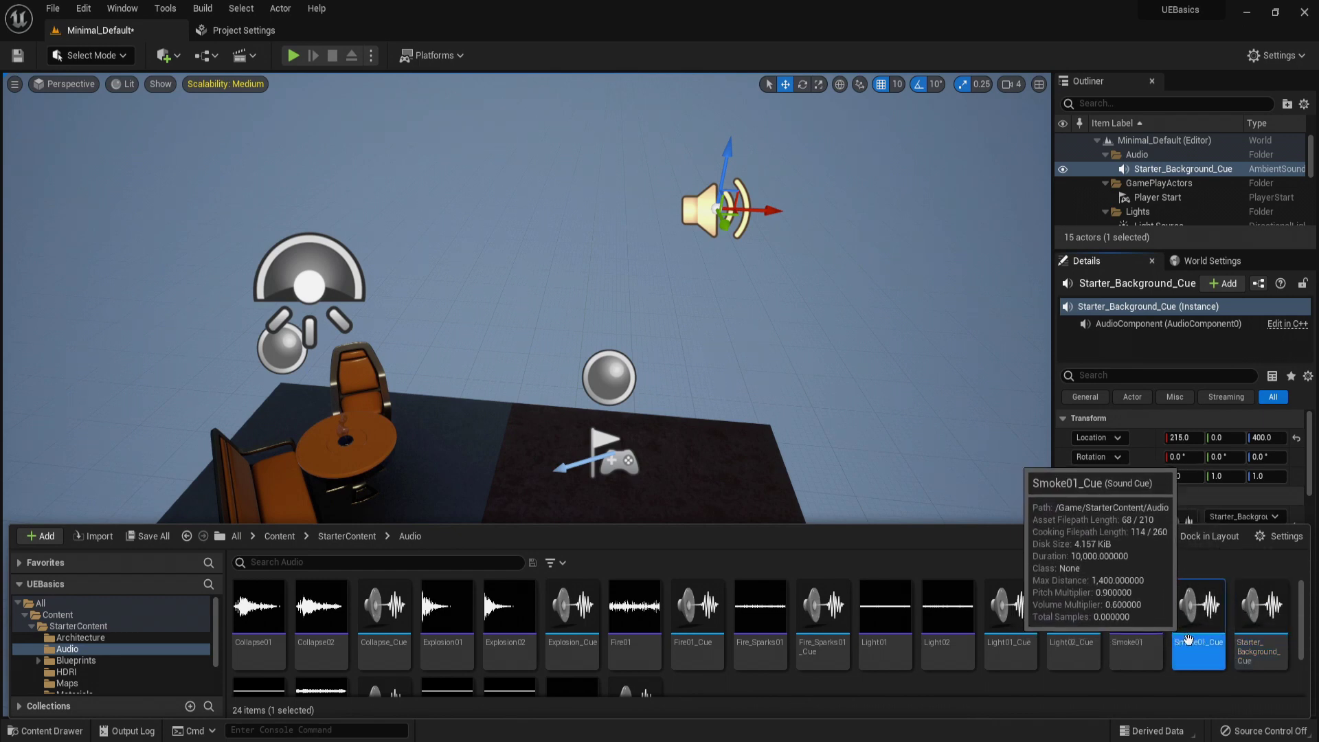
scroll(1217, 489, "down", 2)
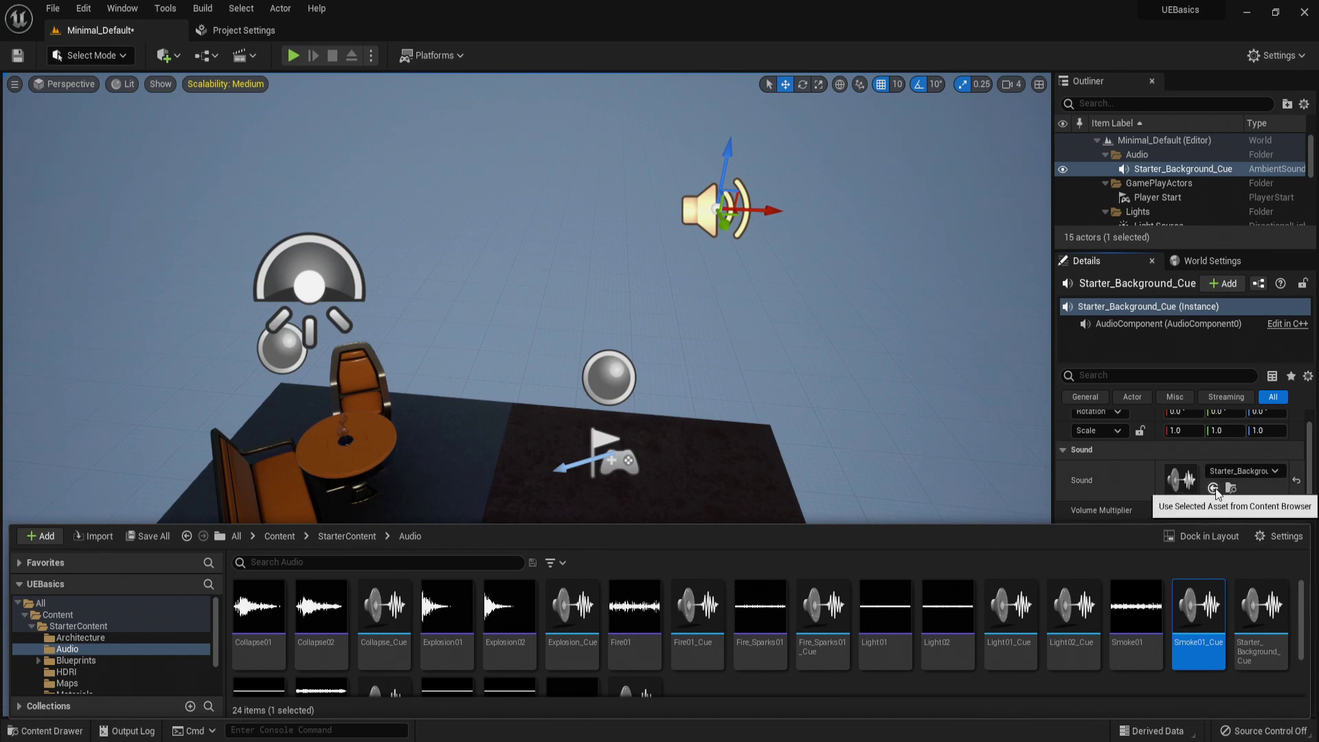
left_click(1212, 489)
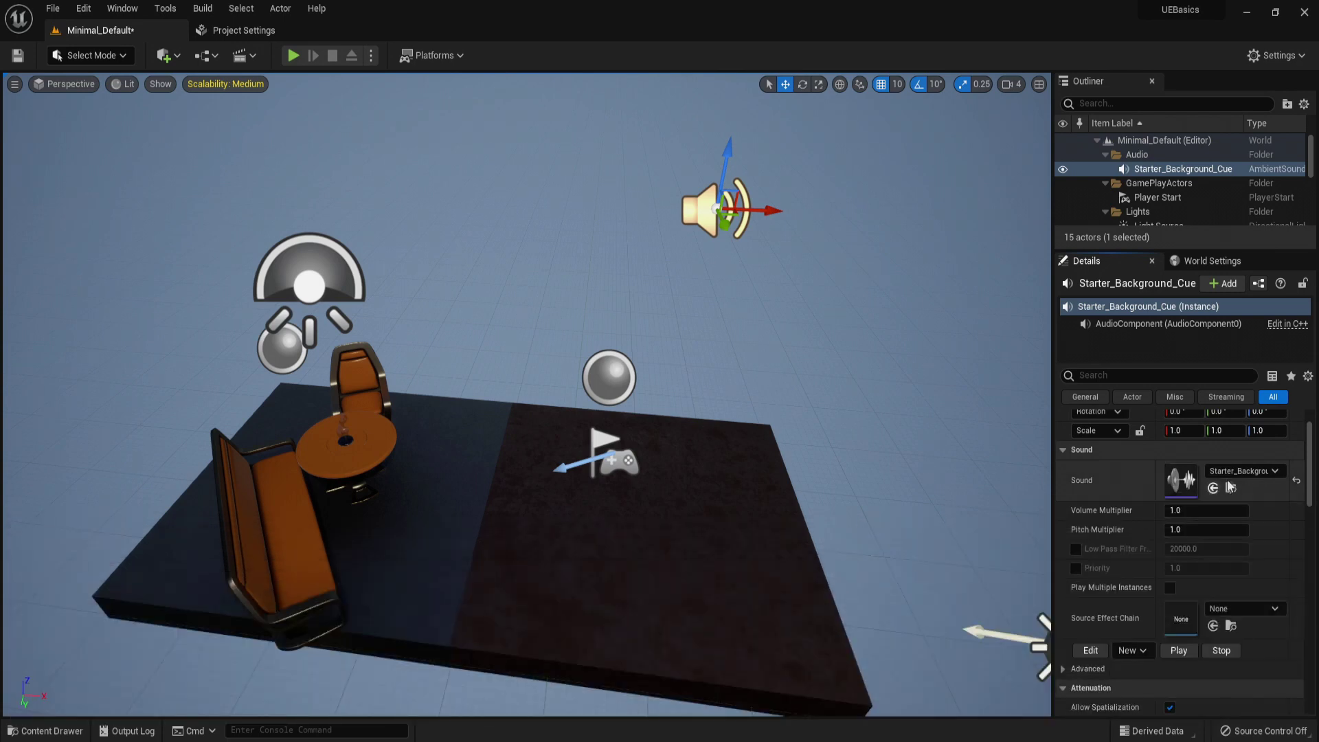
left_click(1231, 487)
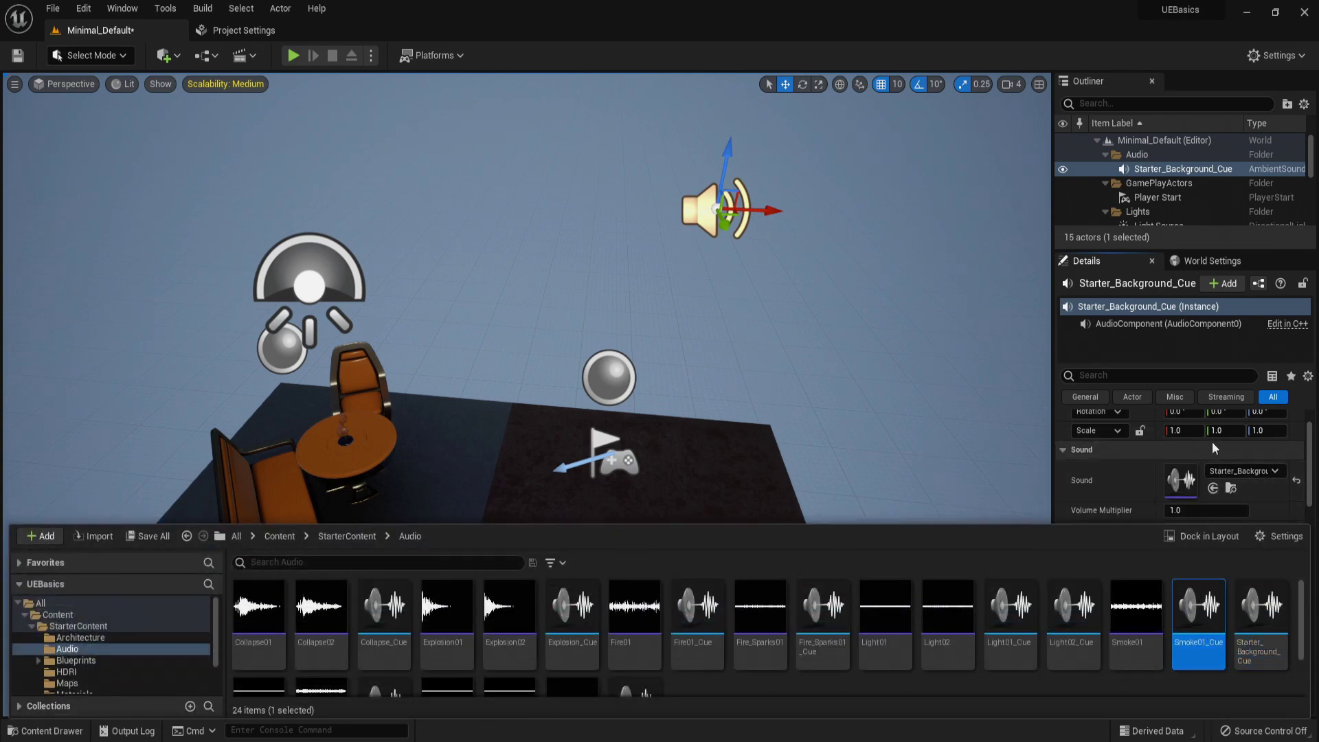
- Search the sound assets for "smok" and set the Starter_Background_Cue actor's Sound to Smoke01_Cue
left_click(1230, 474)
type("sm")
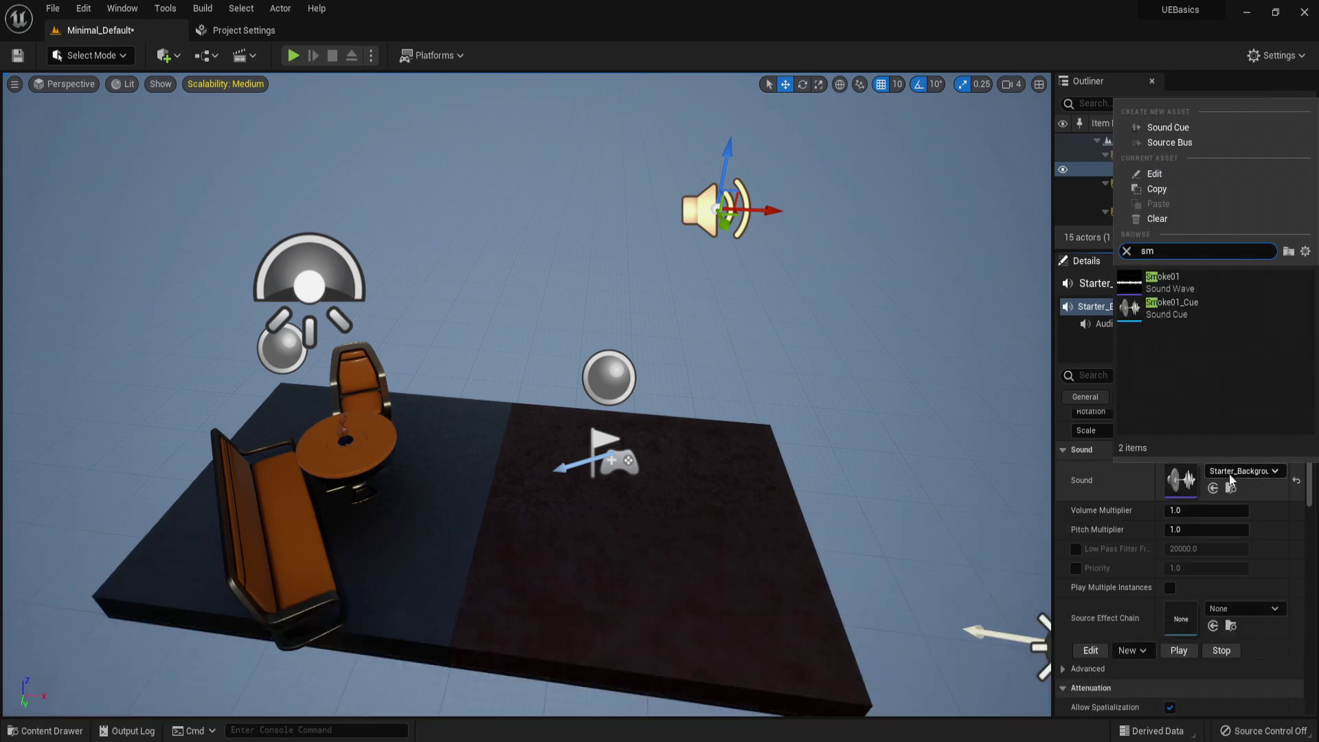
type("ok")
left_click(1174, 308)
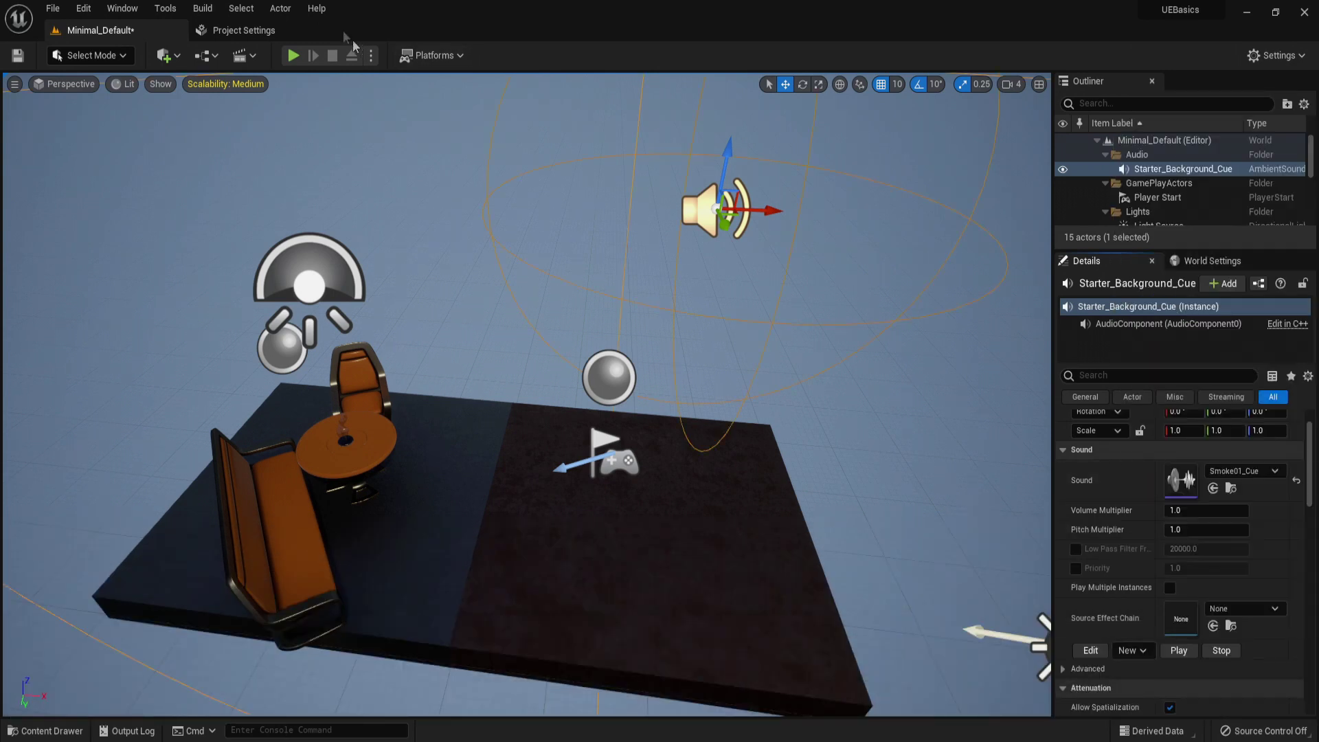
- Play the level to test the replaced background sound, fly around the scene and stop the play session
left_click(294, 56)
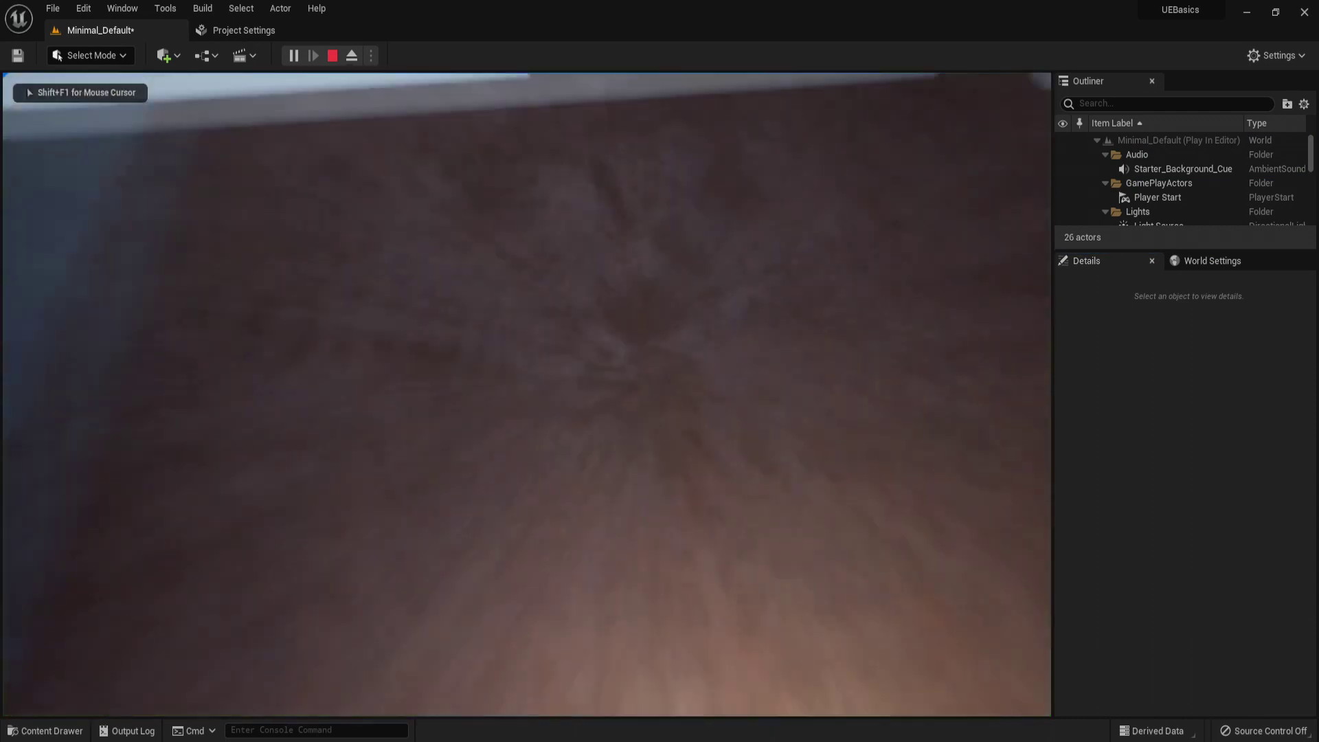
key("s")
key("w")
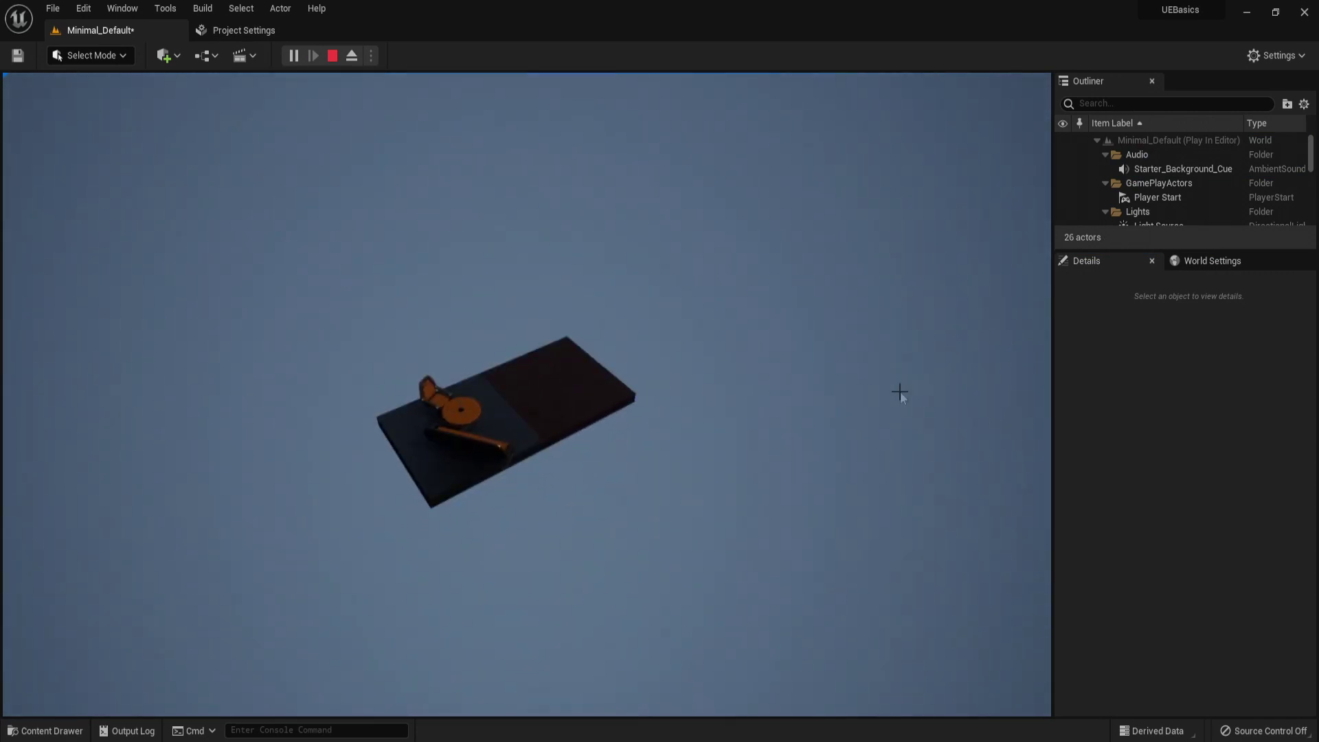
key("Escape")
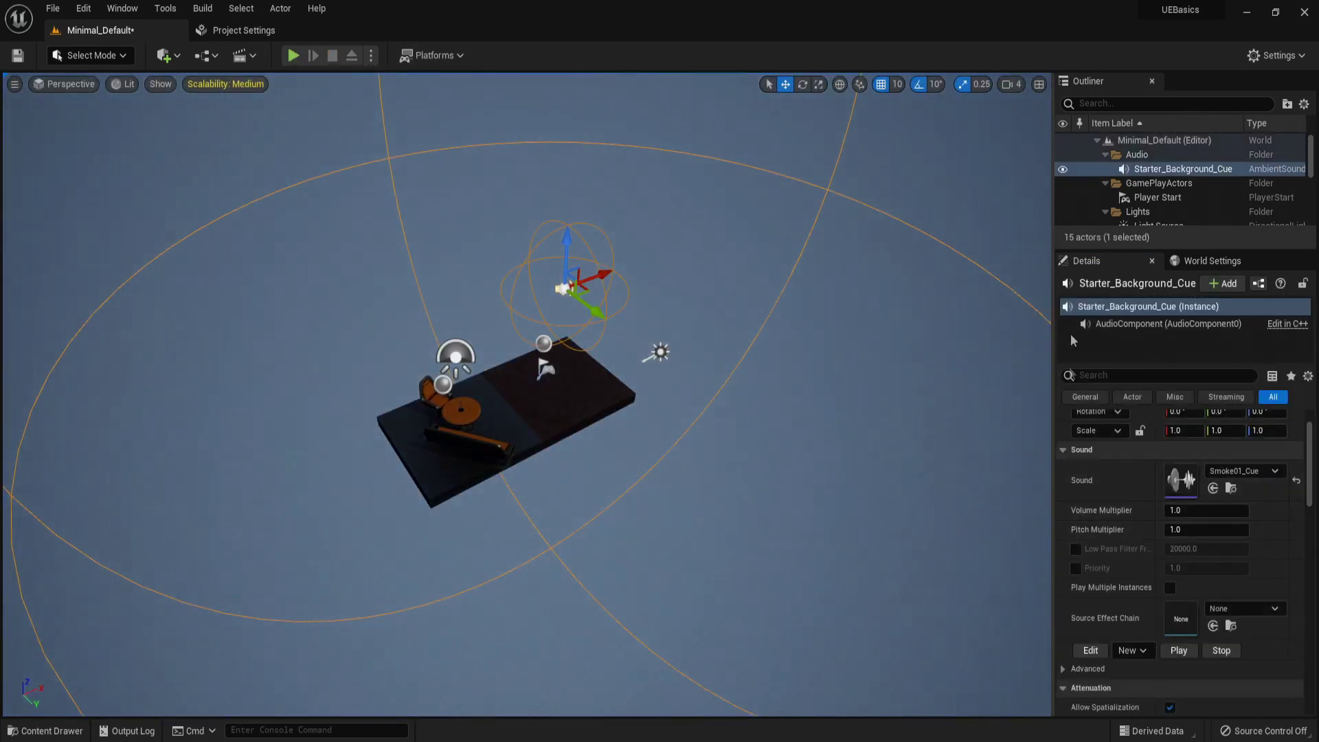
- Browse the level's actors in the Outliner, selecting Light Source and BP_Sky_Sphere to inspect their details
scroll(1144, 199, "down", 5)
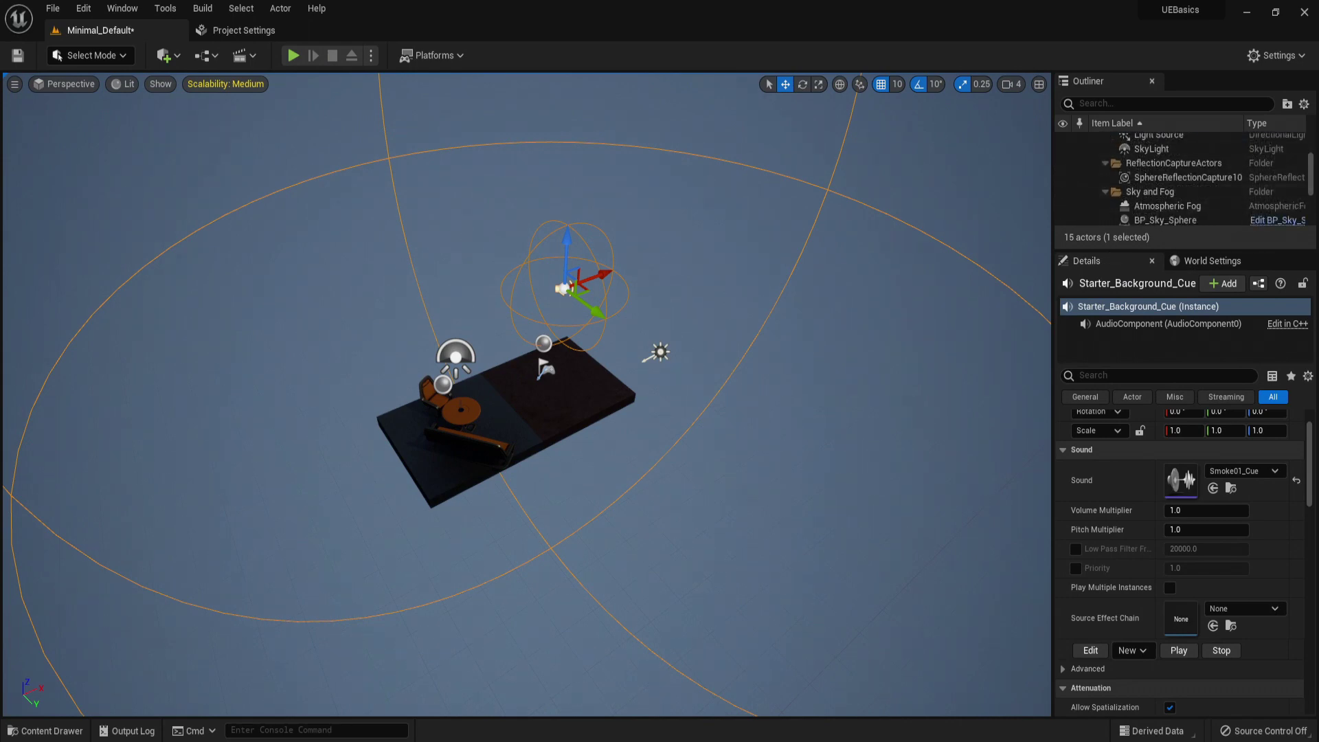
left_click(1126, 136)
scroll(1157, 187, "down", 3)
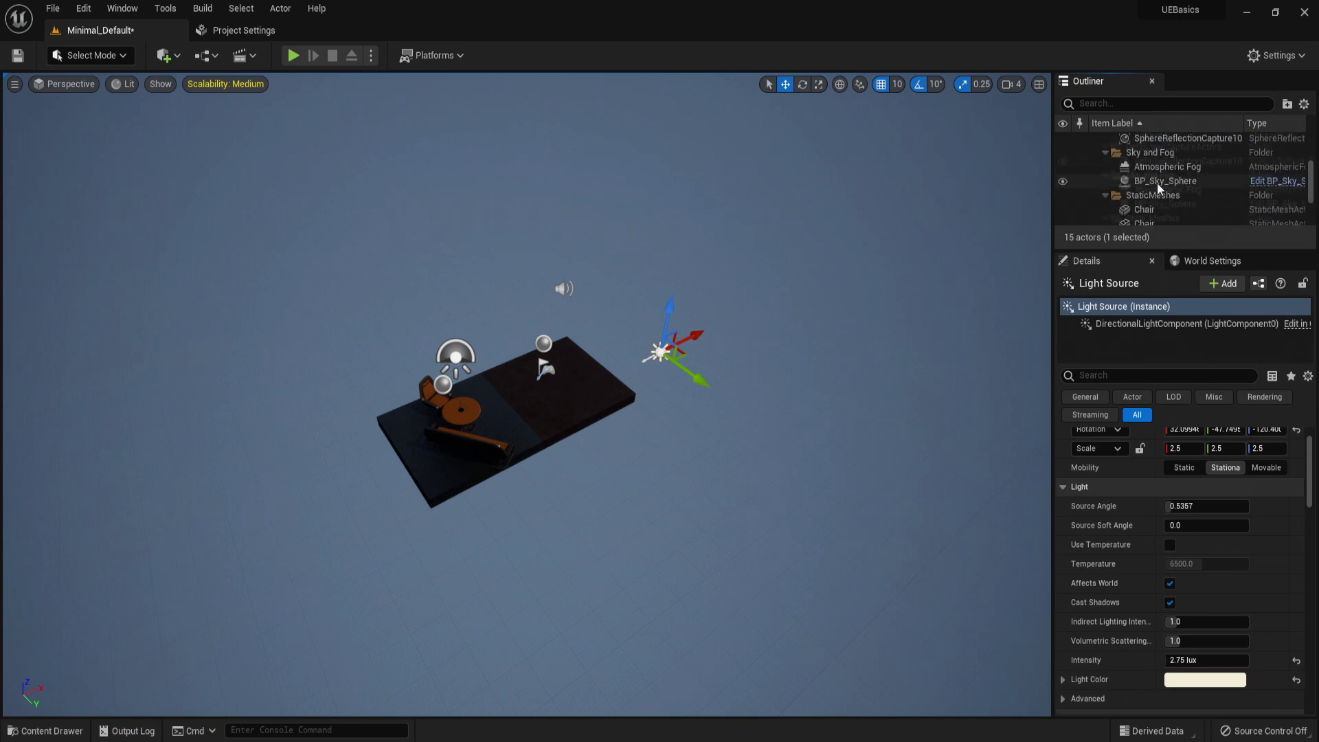
left_click(1164, 184)
scroll(1161, 187, "down", 2)
- Select the Floor actor beneath the furniture, snap the view to it and pull back to see the whole scene
left_click(1158, 185)
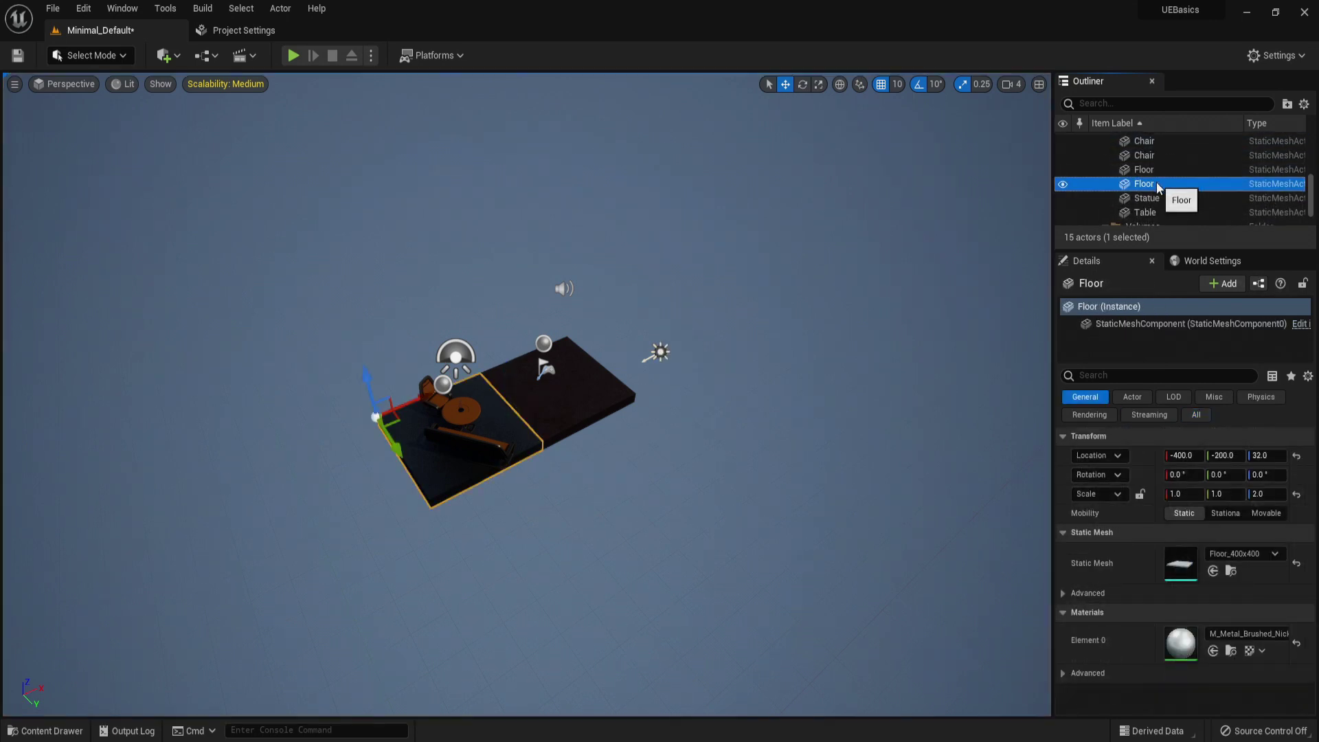
right_click(1153, 187)
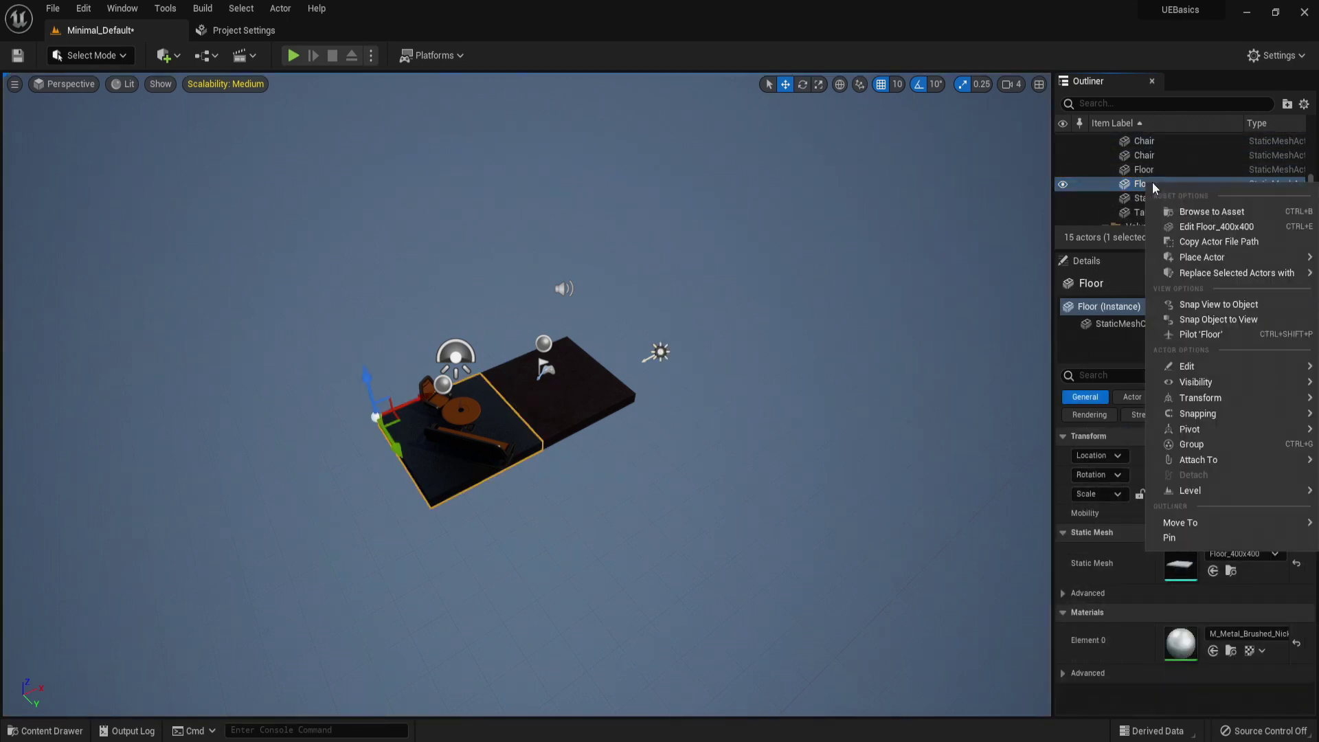
left_click(1197, 310)
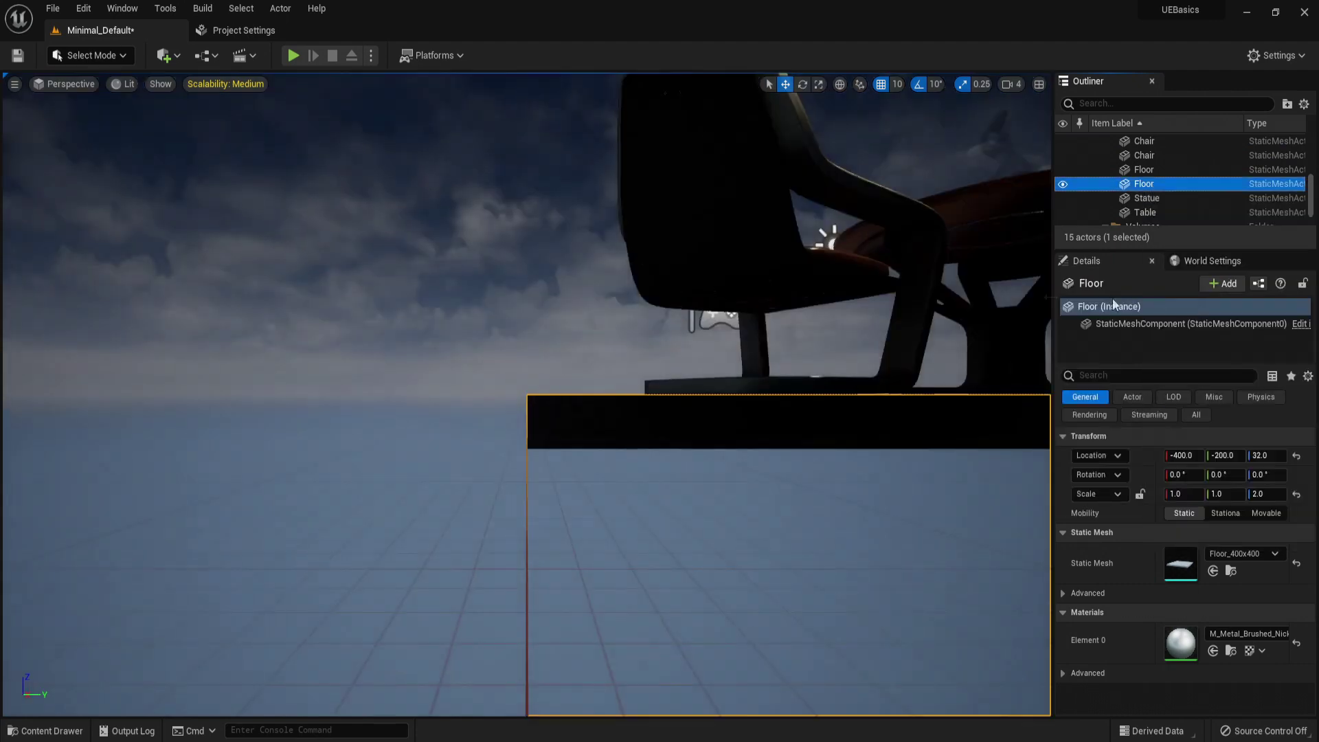
right_click_drag(526, 394, 429, 447)
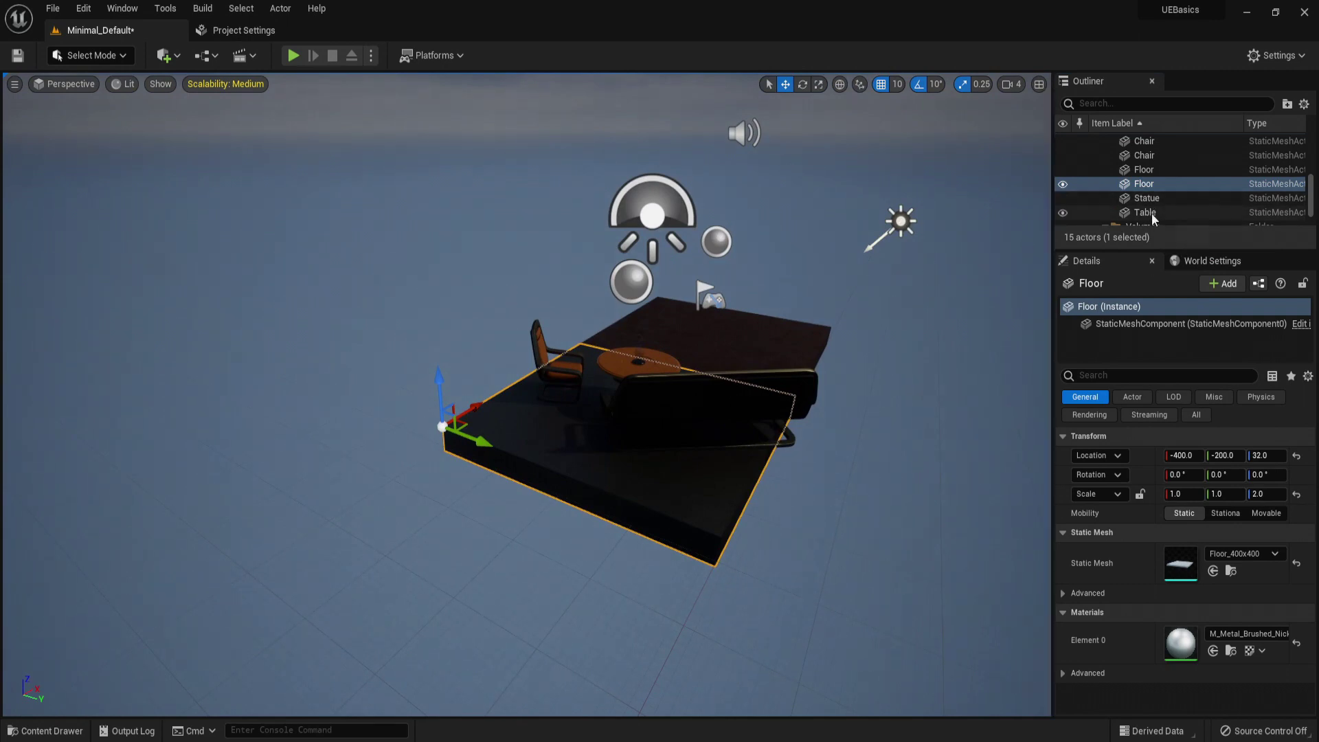
- Move the selected Floor along Y to -550 and the SM_Chair chair along Y to -280
scroll(1144, 206, "down", 1)
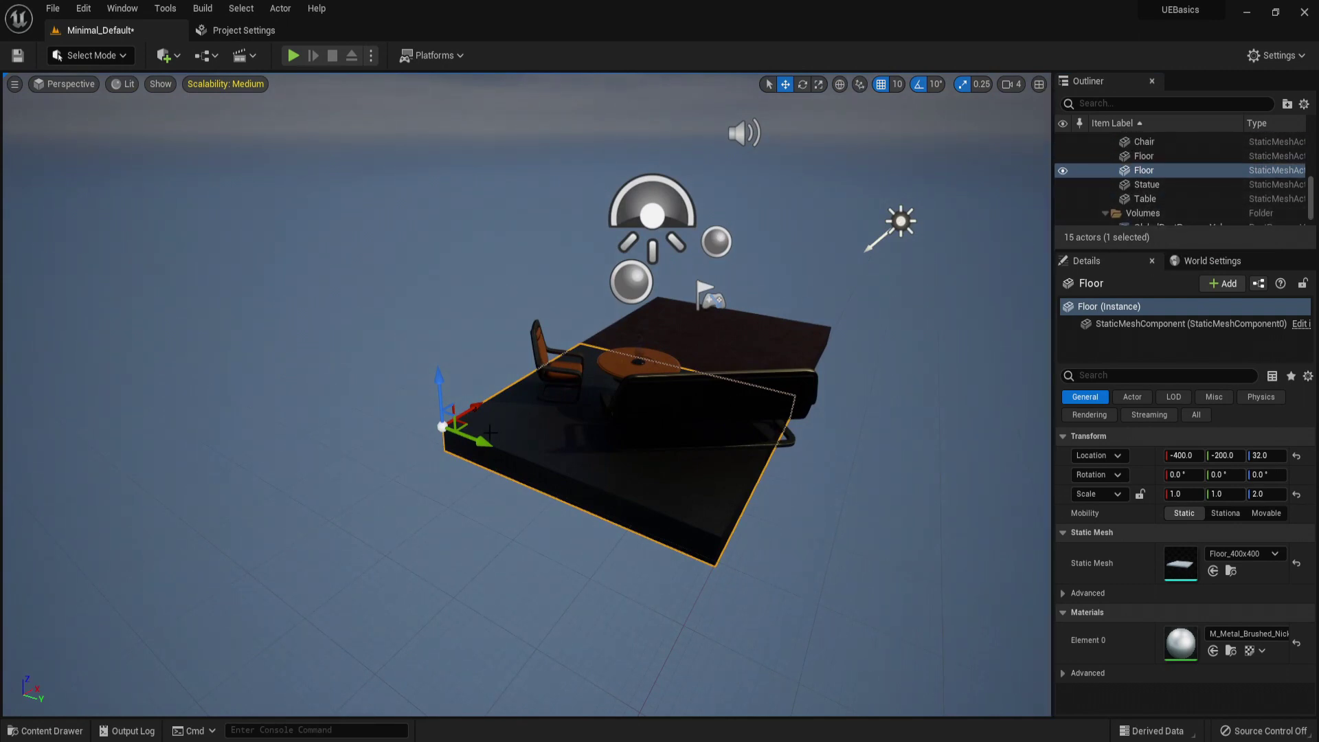
left_click_drag(474, 446, 334, 390)
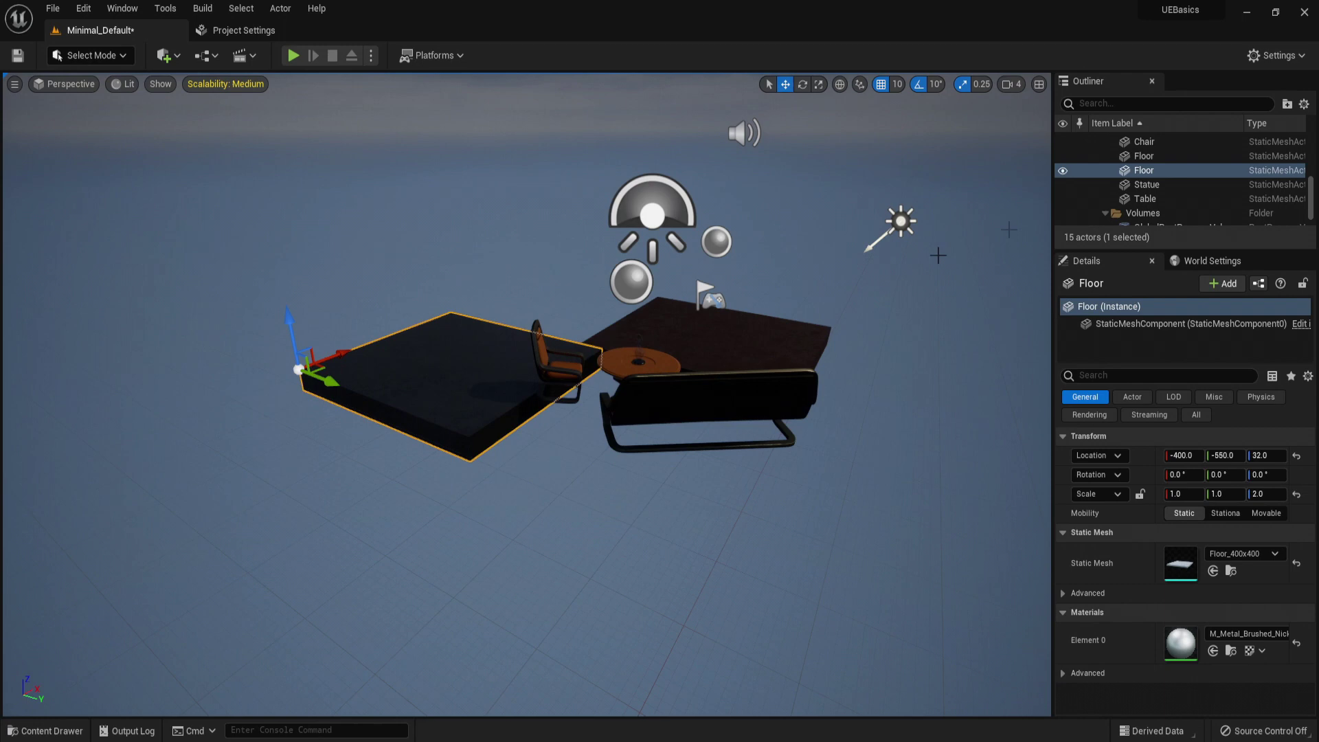
left_click(1144, 142)
left_click_drag(597, 405, 521, 381)
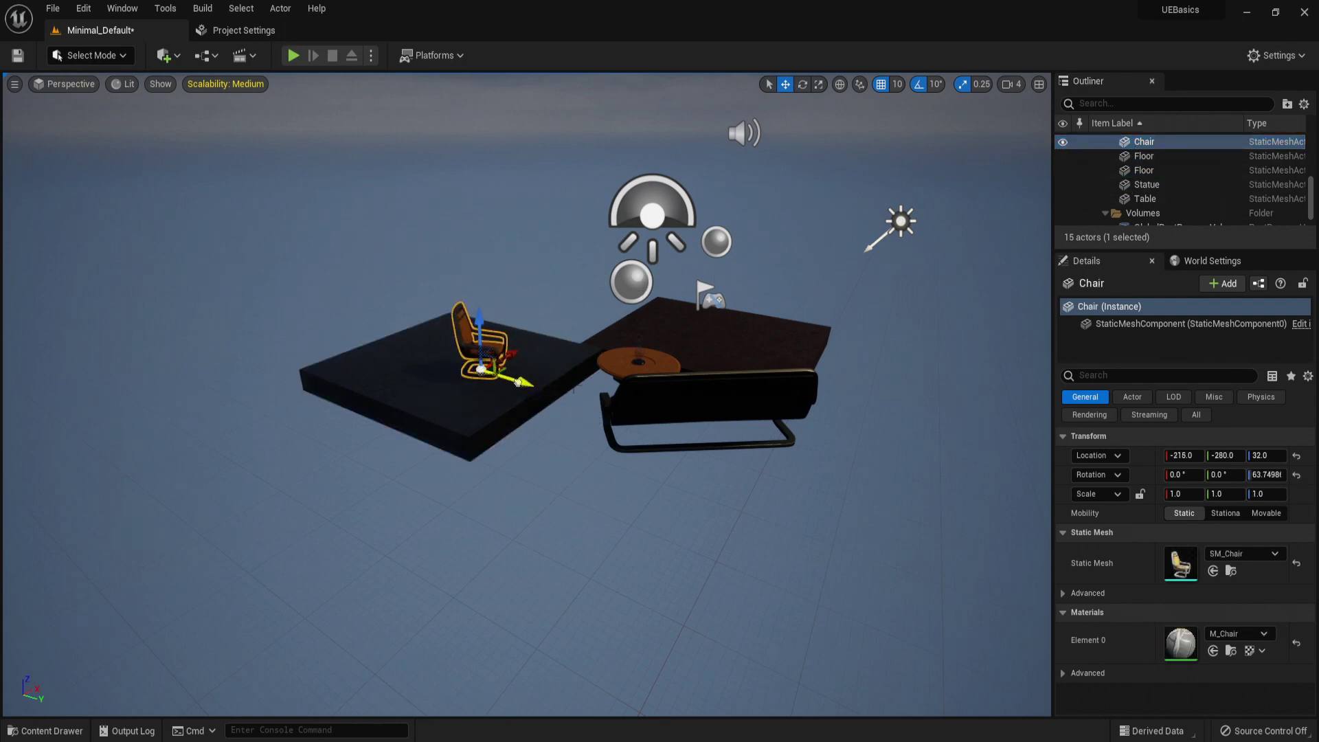
- Select the SM_Couch chair and move it along Y to -125
left_click(637, 359)
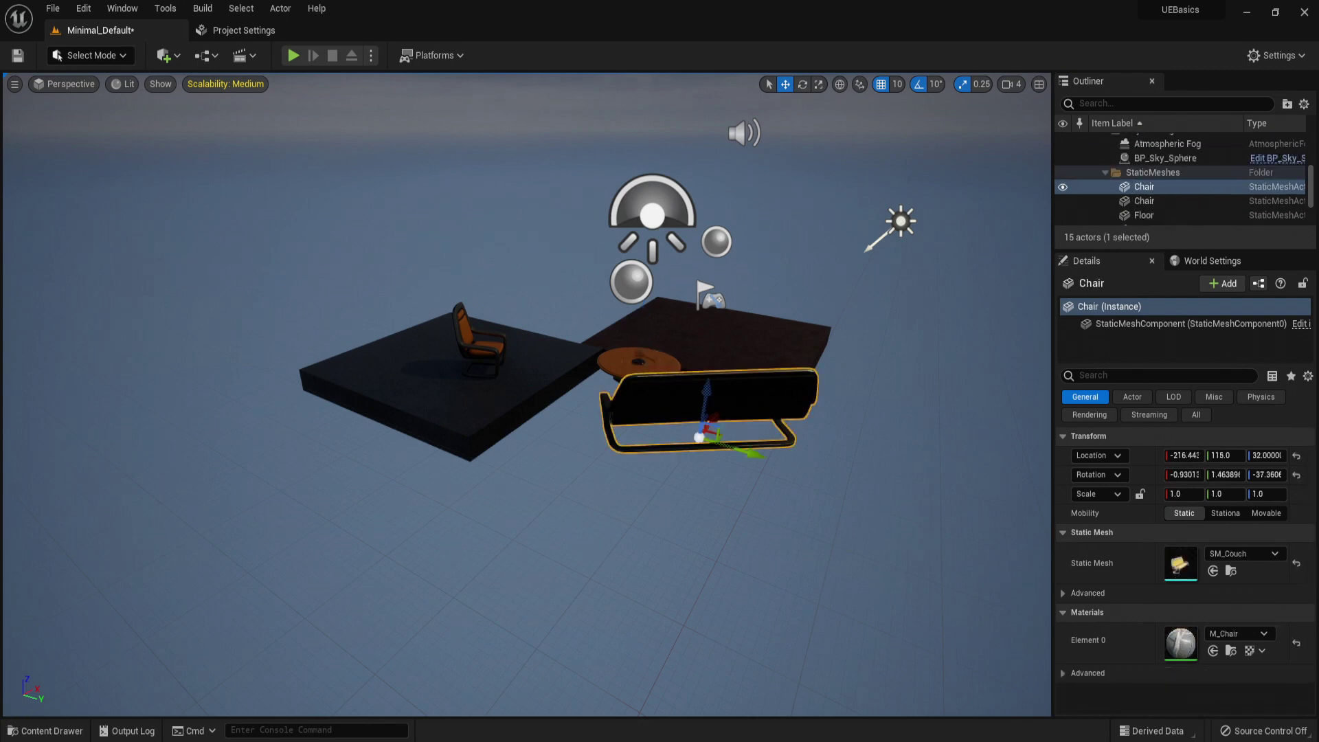
left_click(789, 444)
left_click_drag(756, 458, 594, 406)
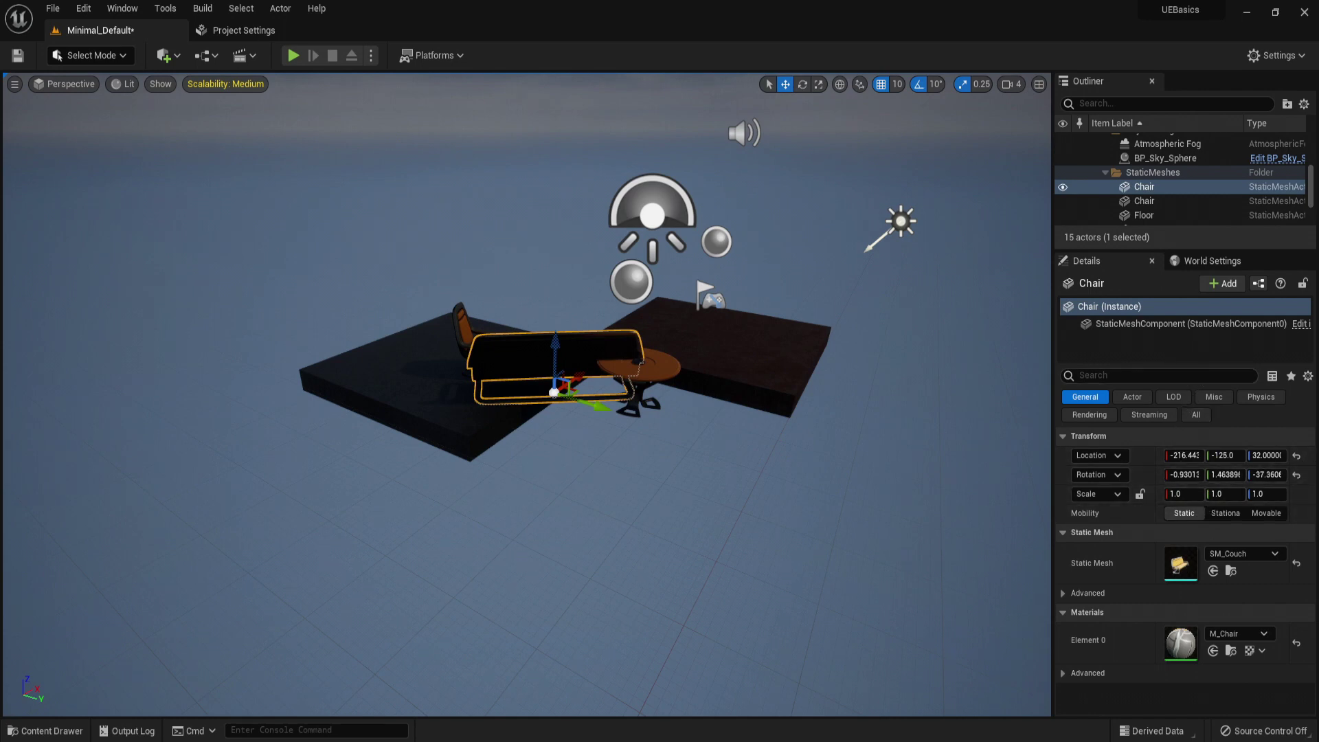
- Show the project's Content folder, view the parent class choices for a new Blueprint Class and cancel the creation
left_click(55, 734)
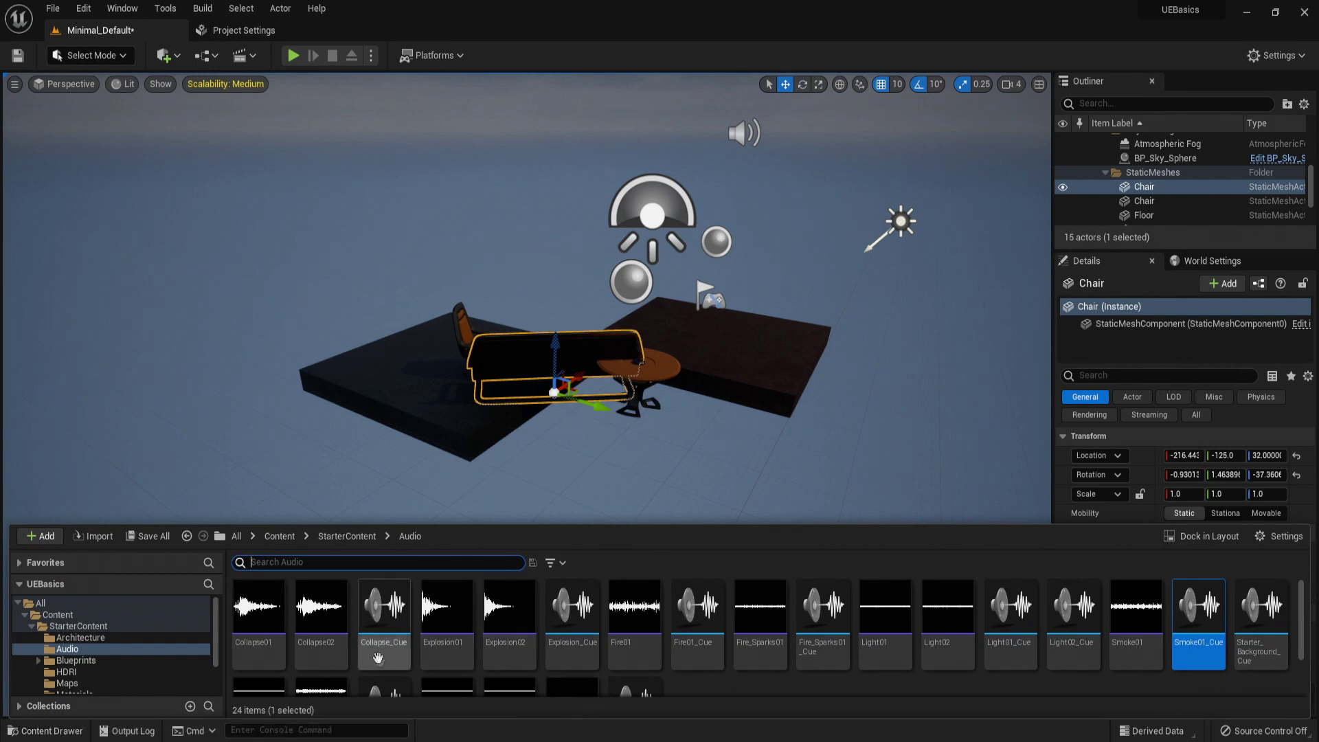
left_click(279, 537)
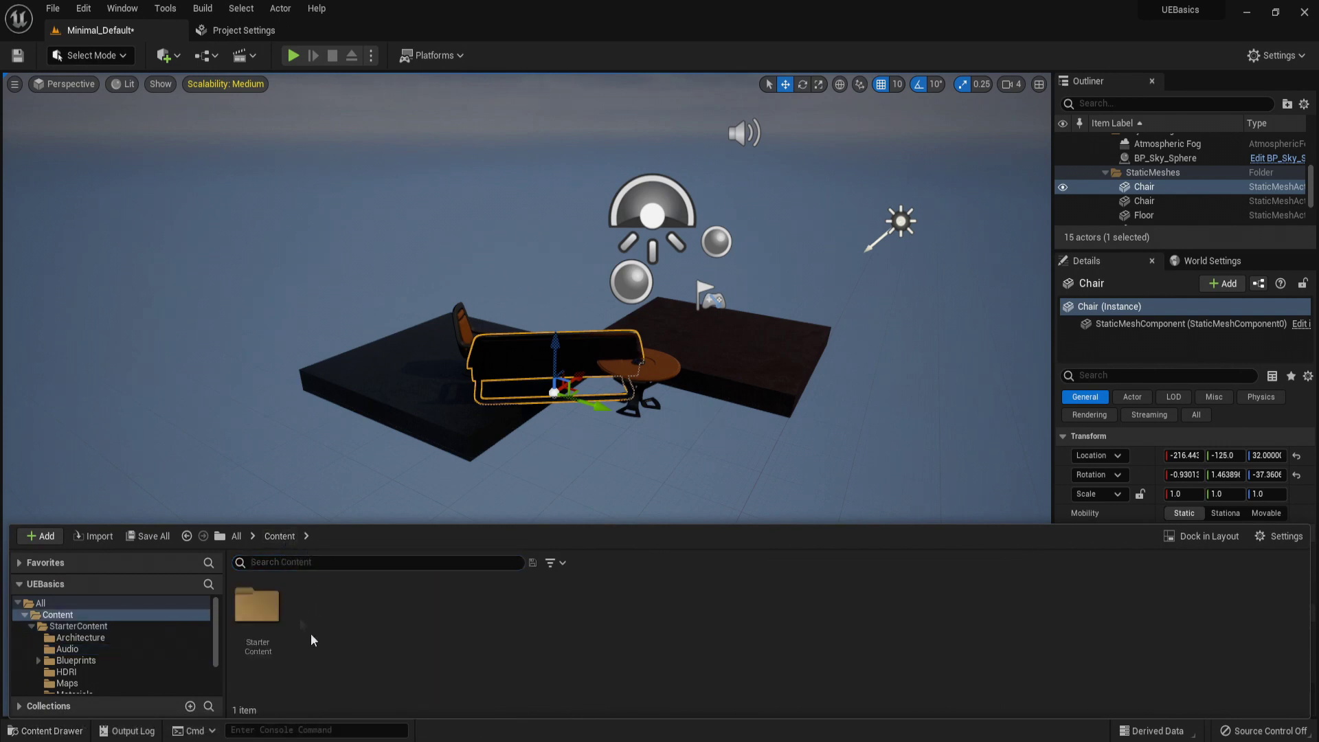
right_click(325, 597)
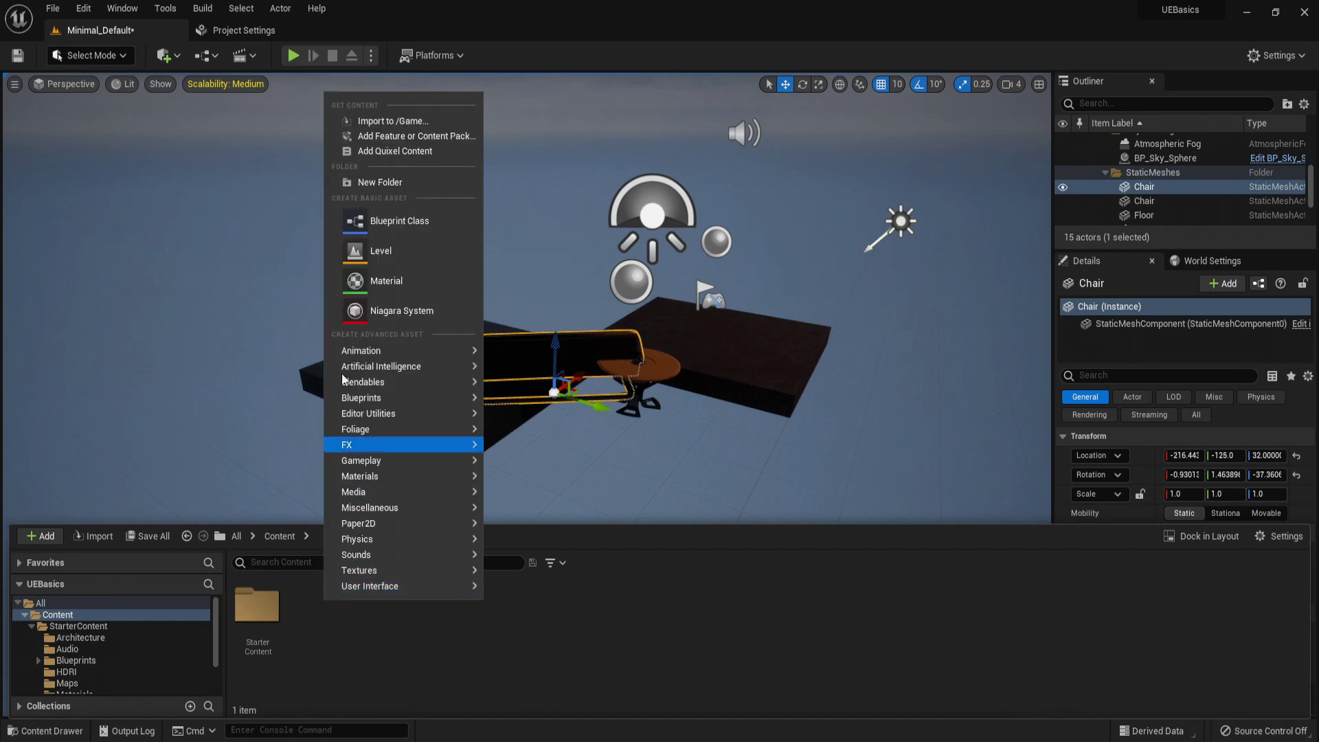
left_click(375, 224)
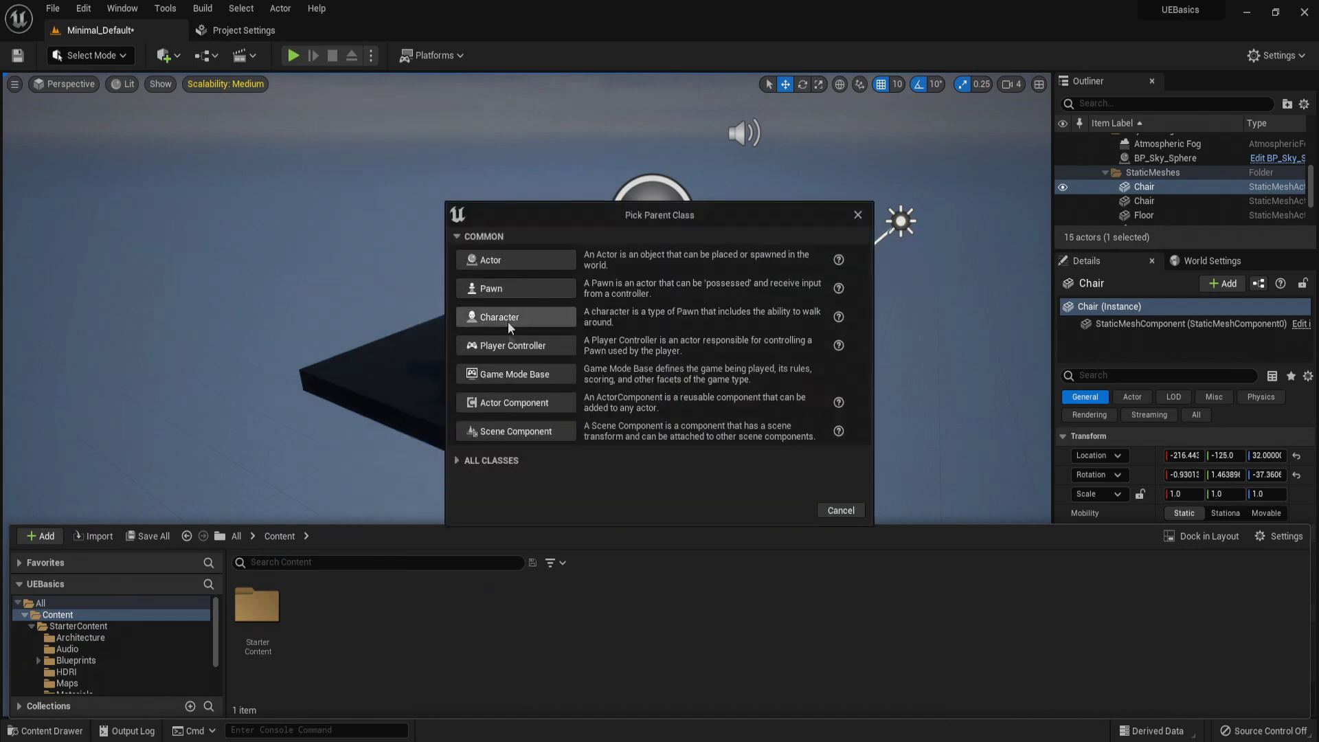
left_click(842, 511)
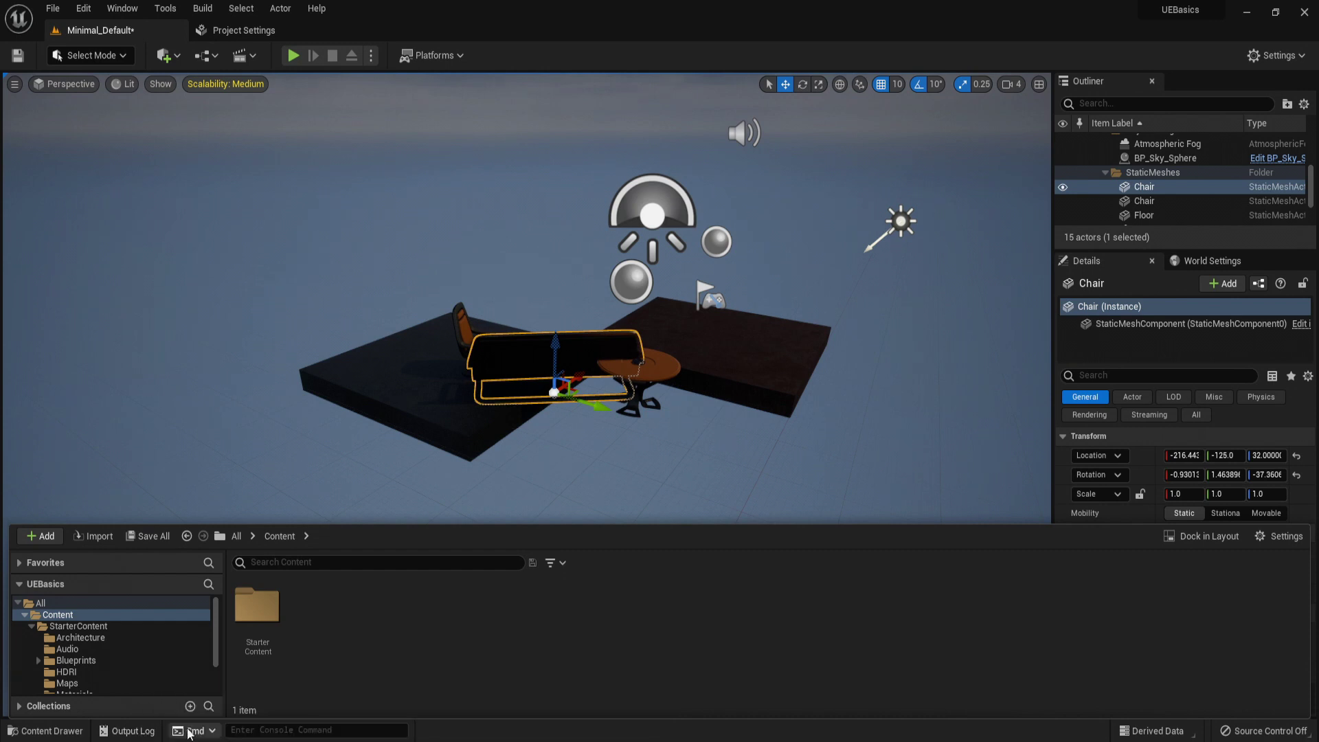
- Activate the console command entry
left_click(231, 731)
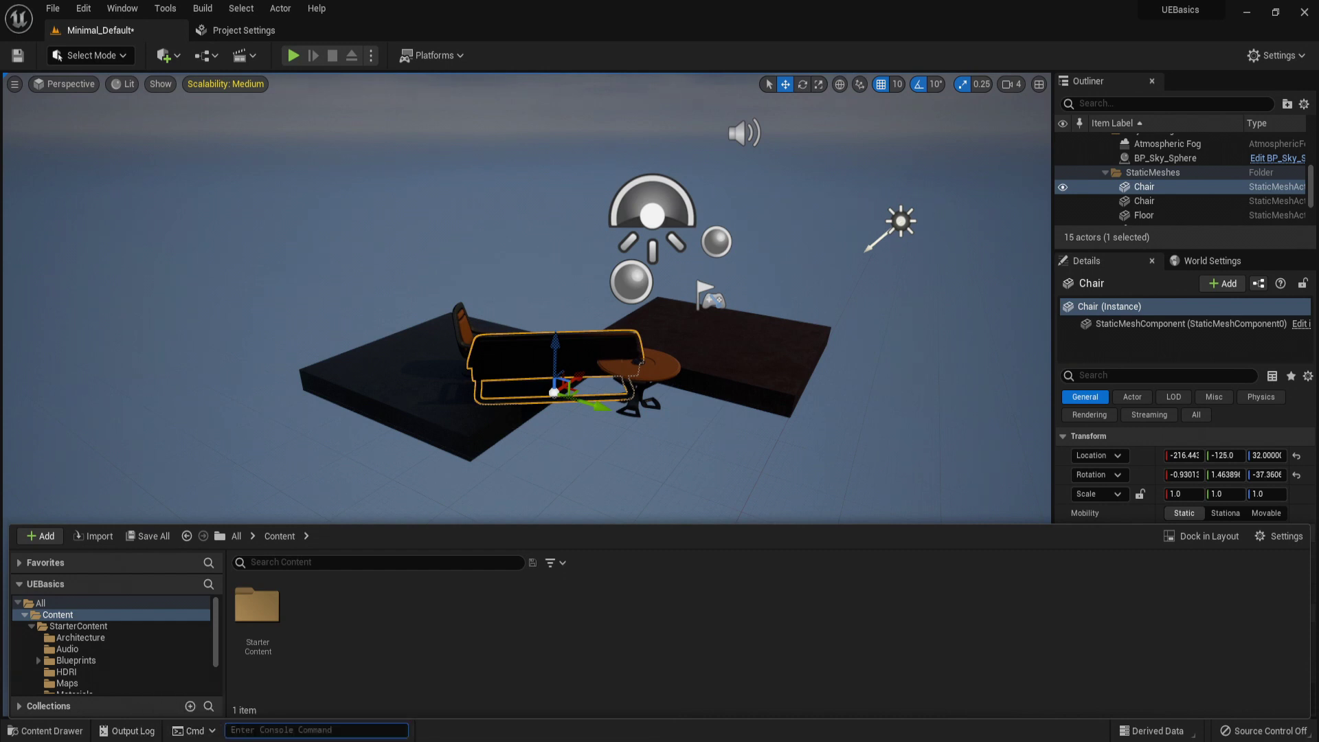